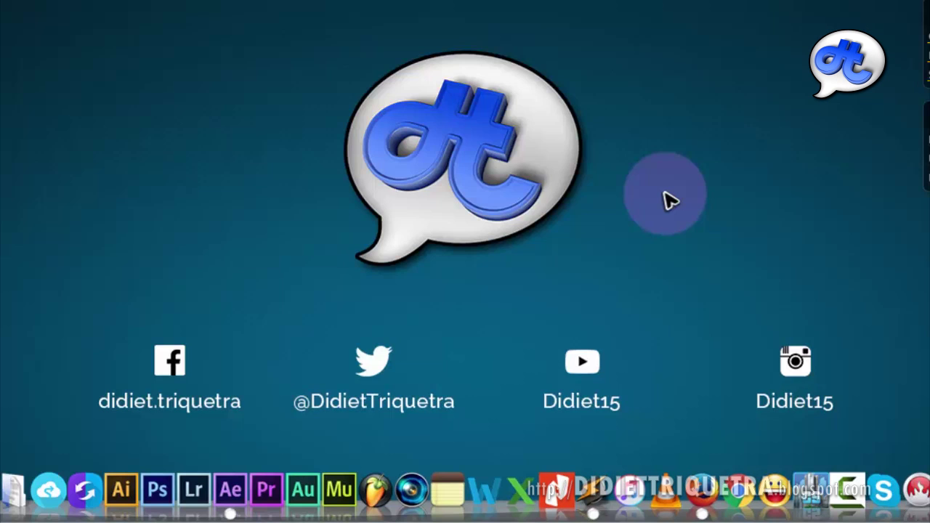
# Launch After Effects and scrub through the sample TUTORIAL TEXT EFFECTS title animation.
pyautogui.click(234, 489)
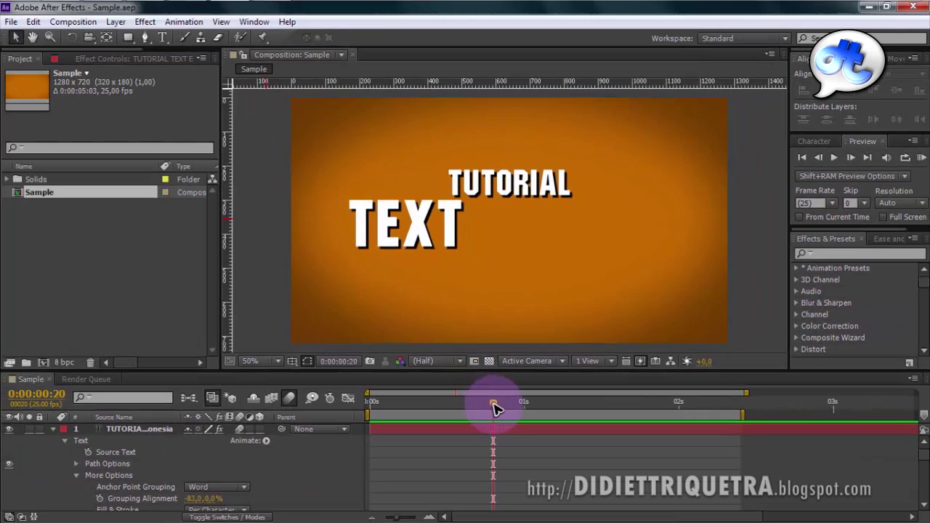
pyautogui.moveTo(492, 407)
pyautogui.mouseDown()
pyautogui.moveTo(396, 411)
pyautogui.moveTo(429, 409)
pyautogui.moveTo(414, 410)
pyautogui.mouseUp()
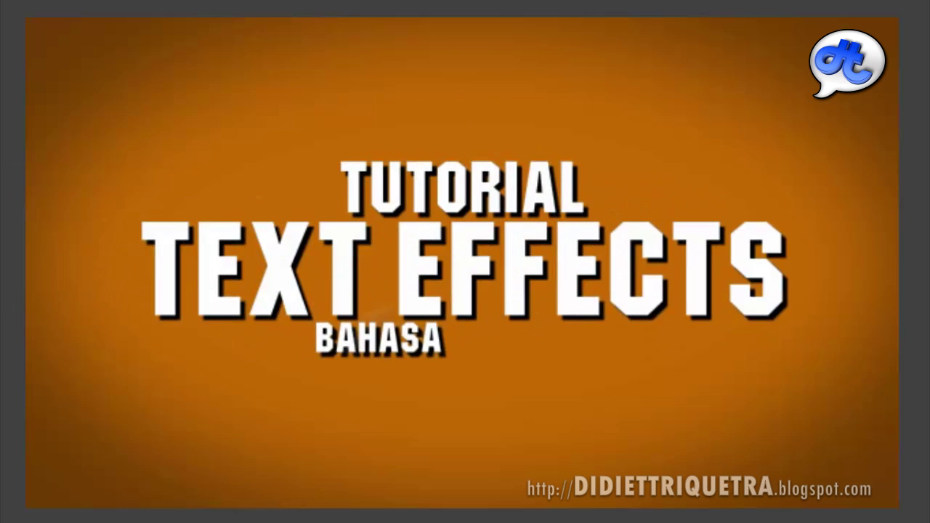
# Create Comp 1 with the HDV/HDTV 720 25 preset (1280×720, 25 fps), 0:00:05:00 long, orange background.
pyautogui.click(396, 494)
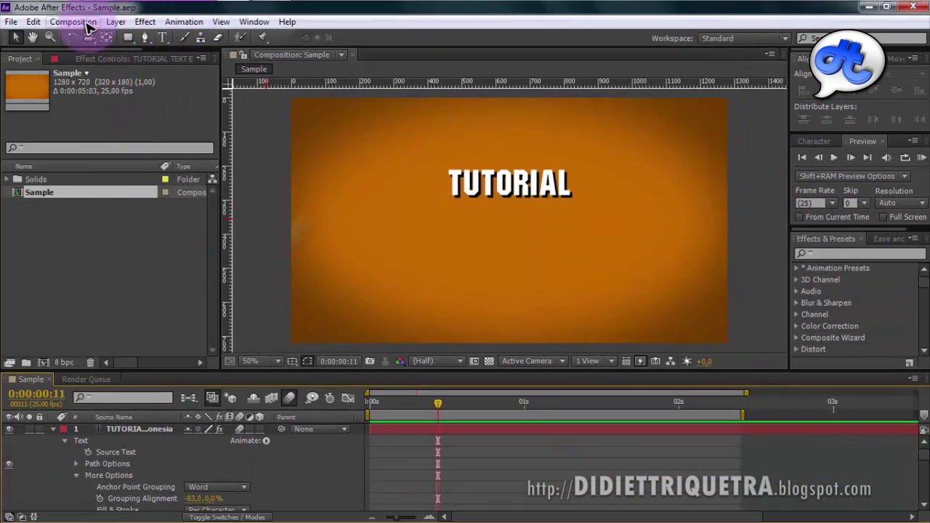
pyautogui.click(87, 22)
pyautogui.click(109, 36)
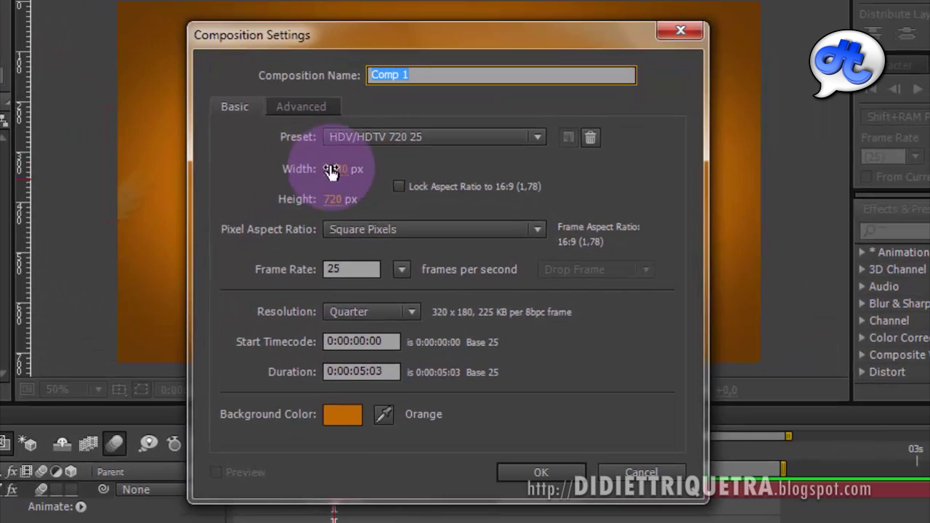
pyautogui.click(367, 271)
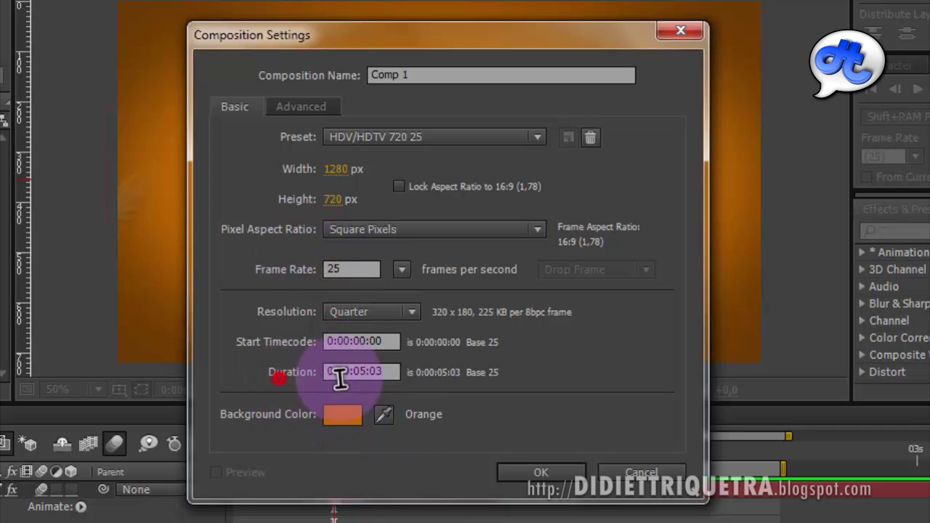
pyautogui.moveTo(373, 370); pyautogui.dragTo(397, 367)
pyautogui.write('00')
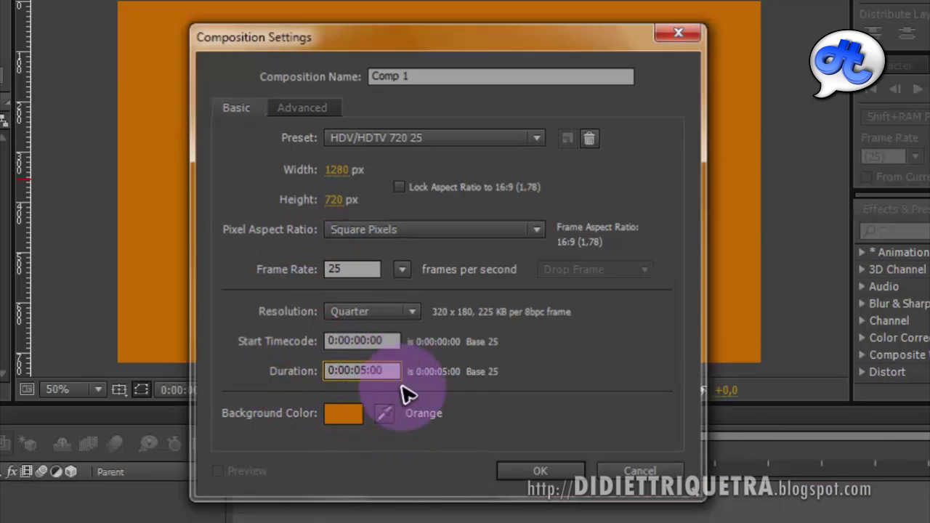
pyautogui.press('Return')
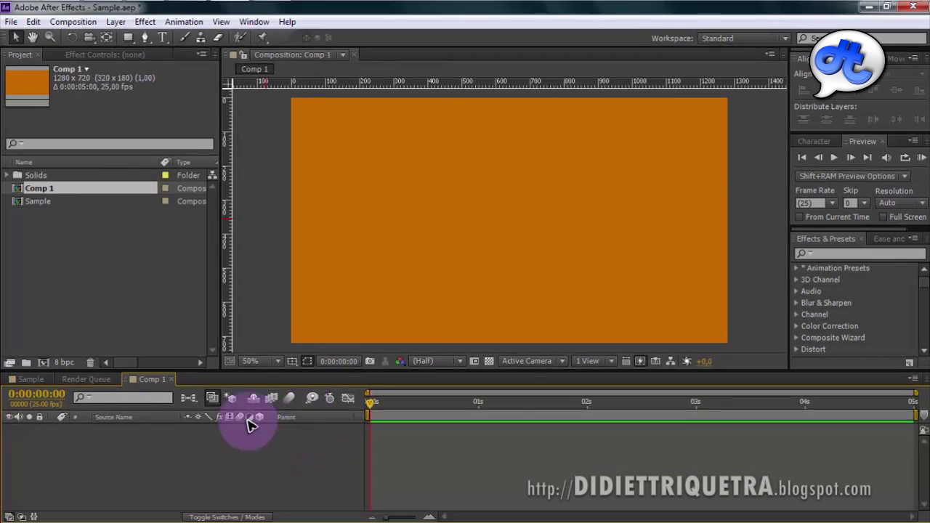
# Move between the Render Queue, Sample and Comp 1 tabs, ending back on Comp 1.
pyautogui.click(86, 379)
pyautogui.click(136, 380)
pyautogui.moveTo(86, 378); pyautogui.dragTo(165, 382)
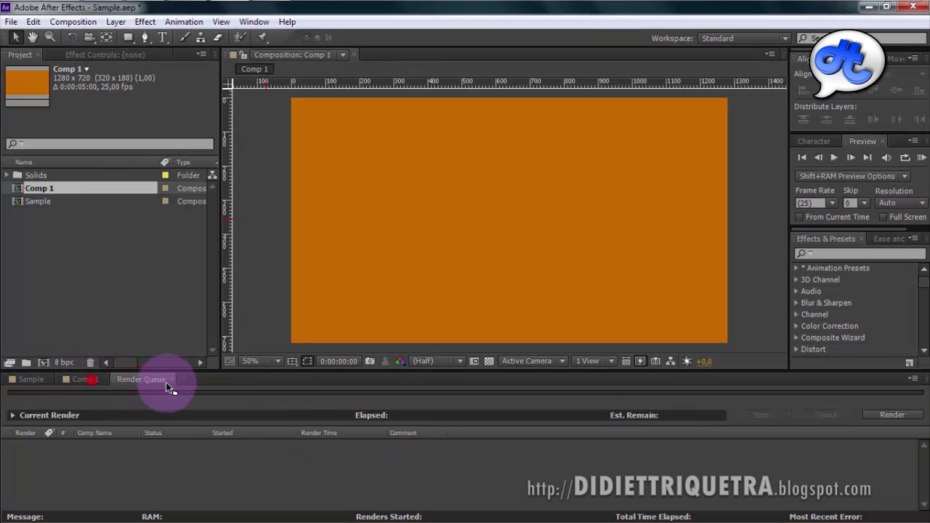
pyautogui.click(22, 379)
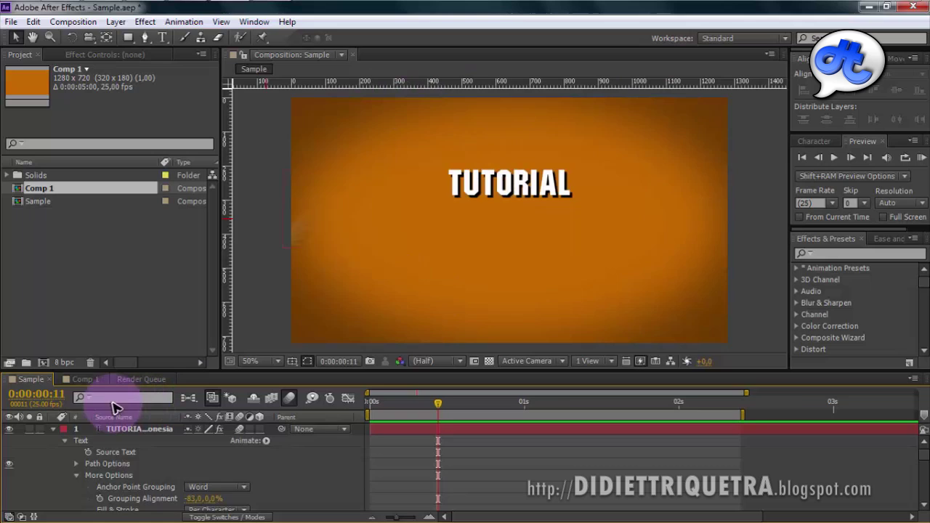
pyautogui.click(85, 380)
# Add a full-frame 1280×720 black solid, Black Solid 2, and select it.
pyautogui.rightClick(107, 453)
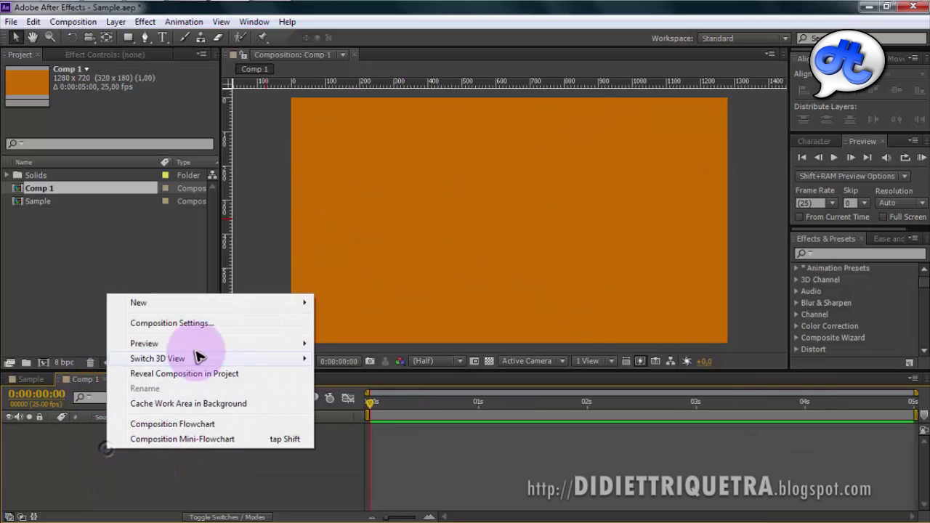
pyautogui.moveTo(214, 303)
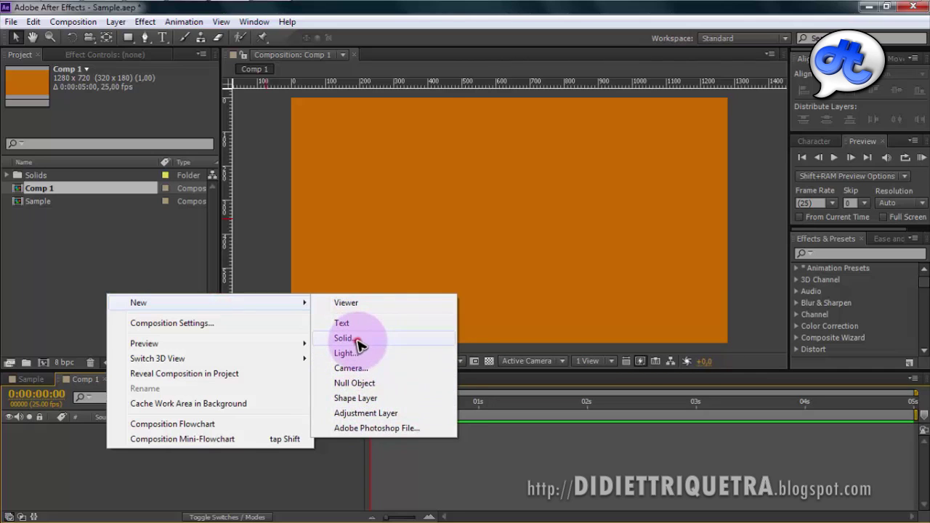
pyautogui.click(357, 339)
pyautogui.click(193, 367)
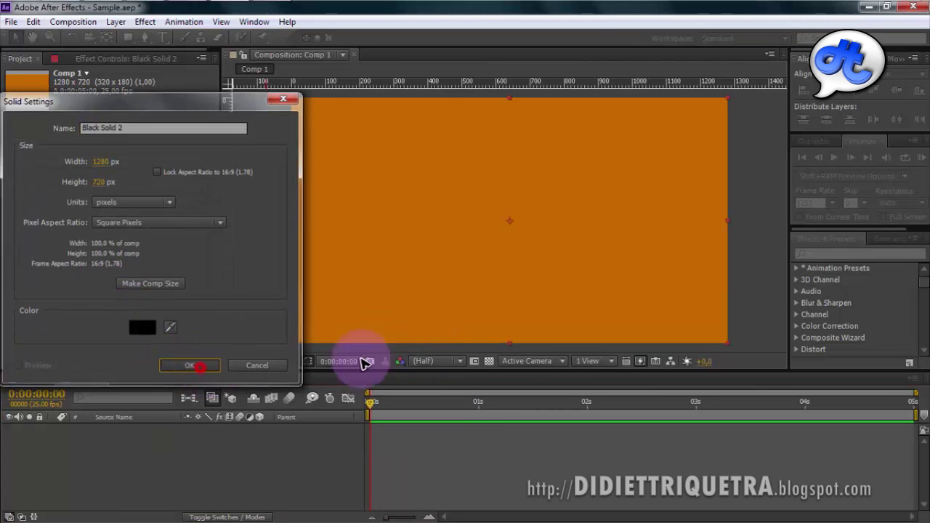
pyautogui.click(131, 430)
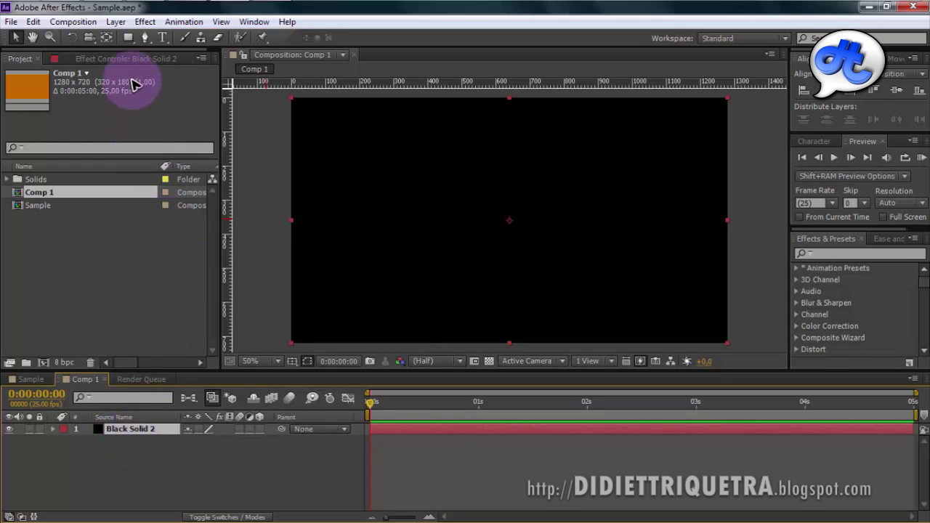
# Add a full-size Subtract ellipse mask with heavy feather and 63% mask opacity to the black solid.
pyautogui.moveTo(129, 38); pyautogui.dragTo(195, 69)
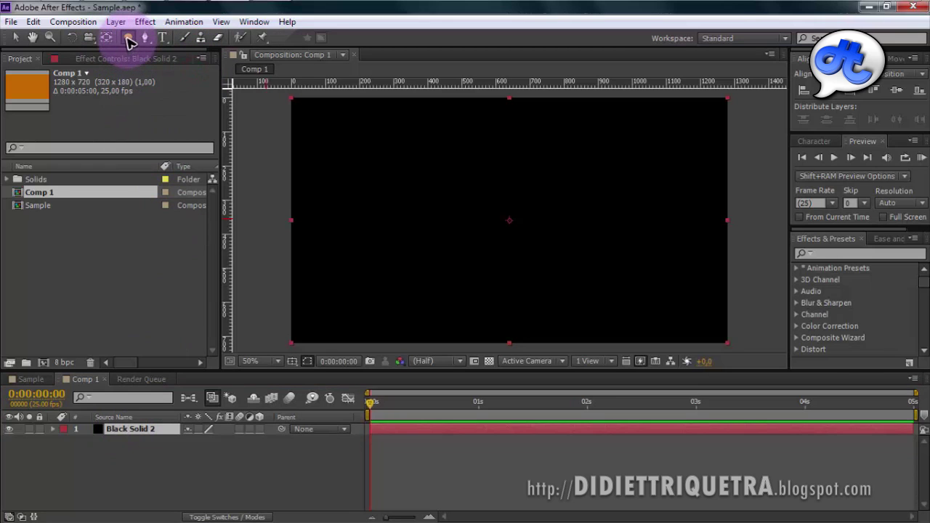
pyautogui.doubleClick(129, 39)
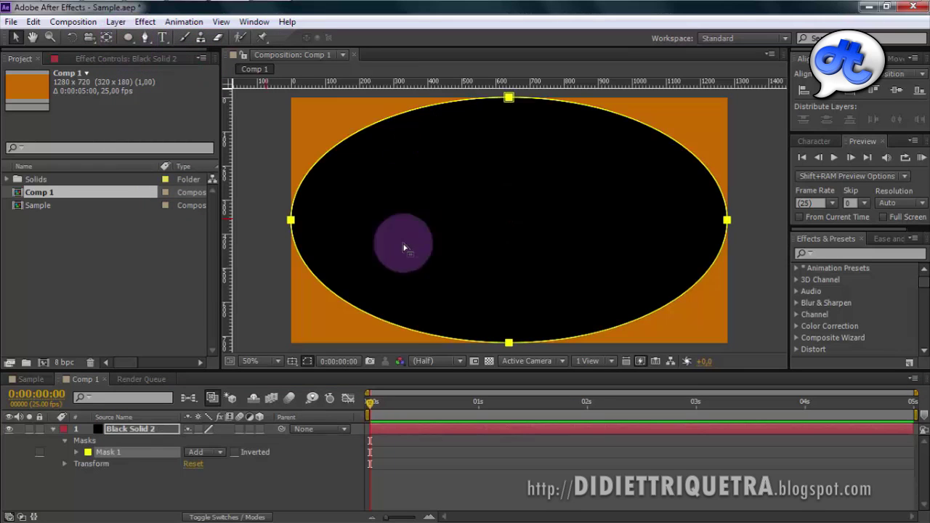
pyautogui.click(204, 453)
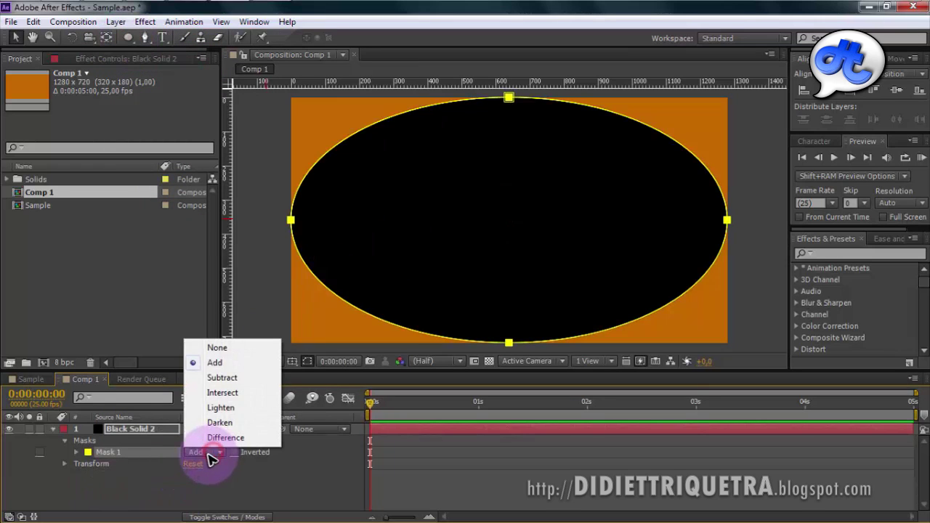
pyautogui.click(231, 380)
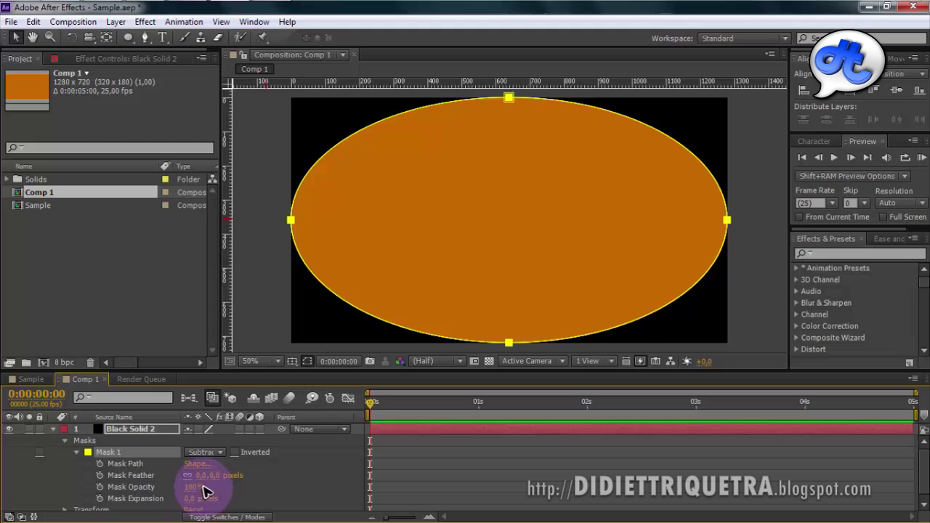
pyautogui.moveTo(215, 477)
pyautogui.mouseDown()
pyautogui.moveTo(308, 477)
pyautogui.moveTo(183, 504)
pyautogui.moveTo(212, 498)
pyautogui.mouseUp()
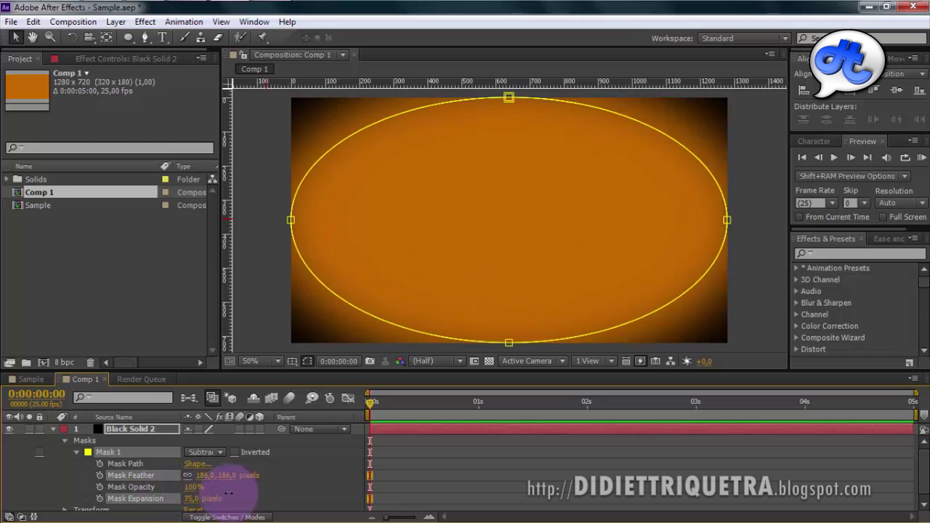
pyautogui.moveTo(193, 488)
pyautogui.mouseDown()
pyautogui.moveTo(167, 491)
pyautogui.moveTo(290, 429)
pyautogui.mouseUp()
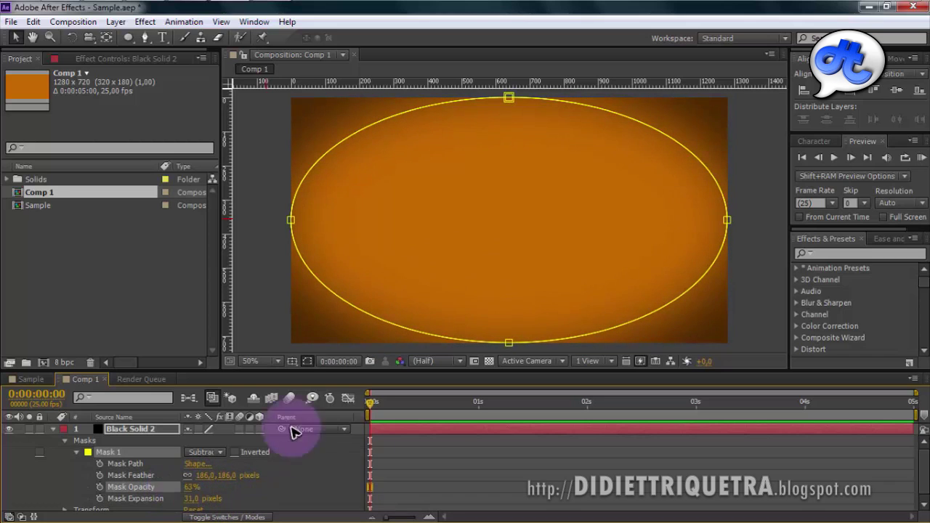
pyautogui.click(246, 311)
# Lock the vignette solid, collapse its mask properties, change its quality, and add a text layer.
pyautogui.click(16, 37)
pyautogui.click(273, 307)
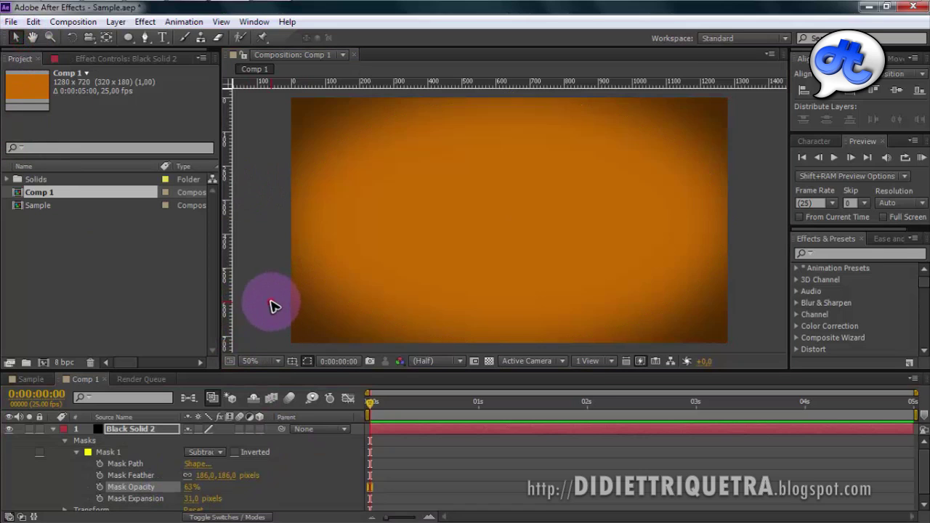
pyautogui.click(44, 437)
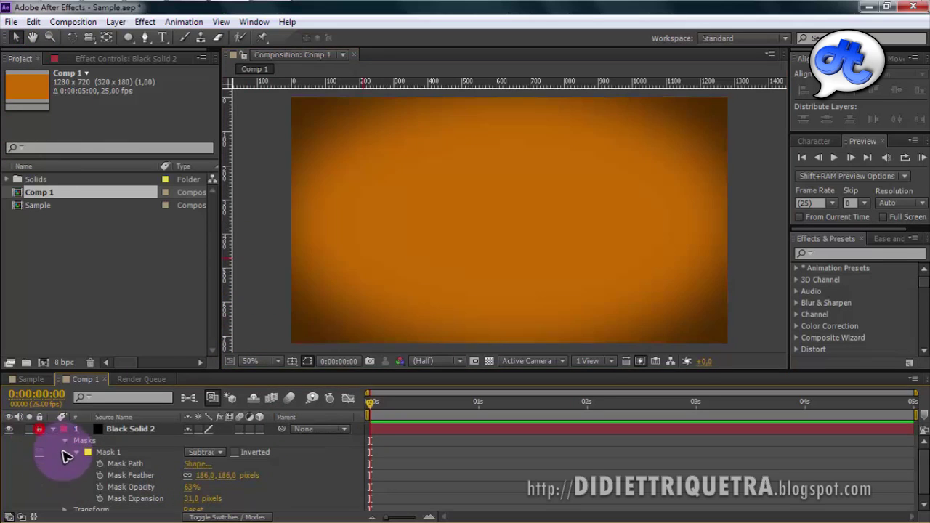
pyautogui.click(52, 429)
pyautogui.click(209, 429)
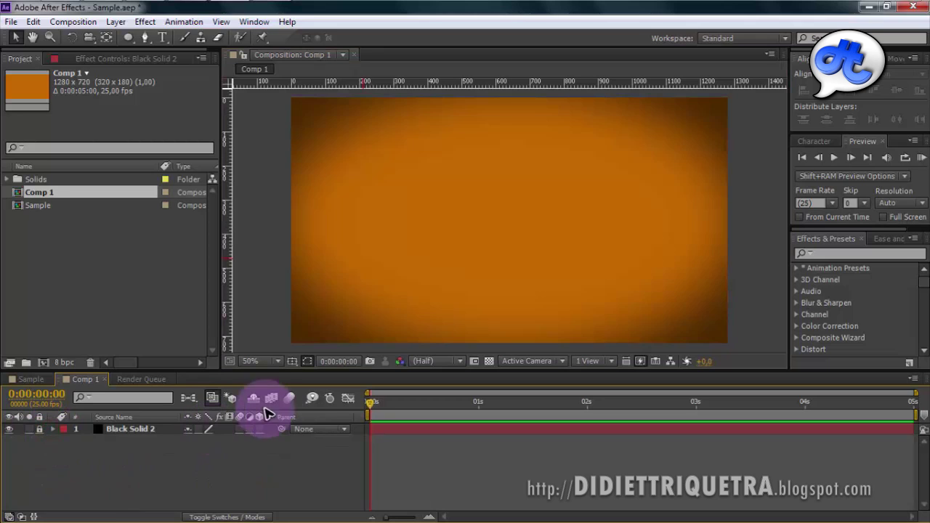
pyautogui.rightClick(152, 469)
pyautogui.click(208, 324)
# Type the three-line title TUTRIAL / ADOBE / AFTER EFFECTS and scale it large across the frame.
pyautogui.click(390, 341)
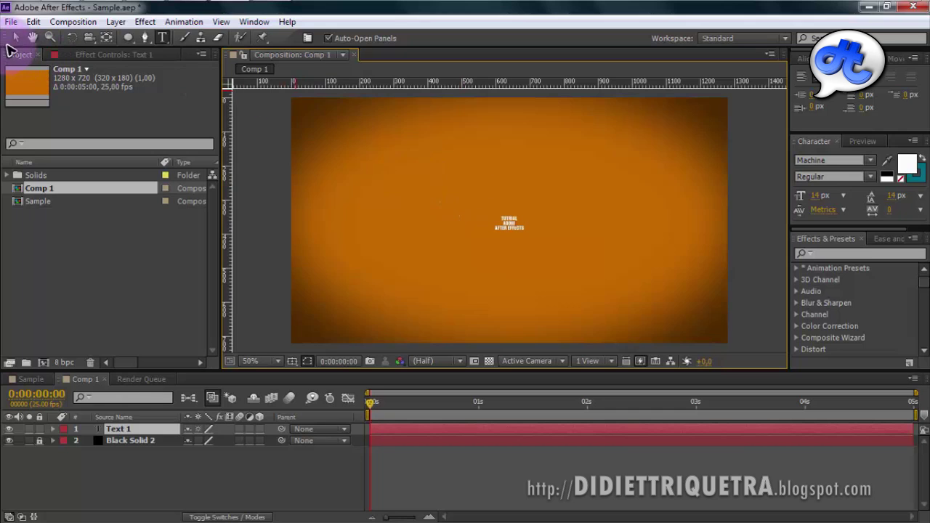
pyautogui.click(16, 38)
pyautogui.press('capslock')
pyautogui.press('capslock')
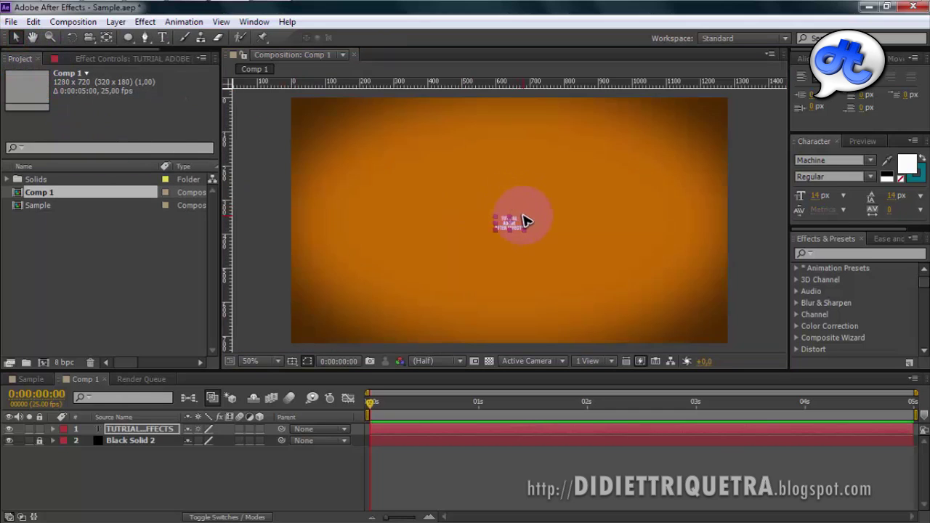
pyautogui.moveTo(552, 203); pyautogui.dragTo(629, 174)
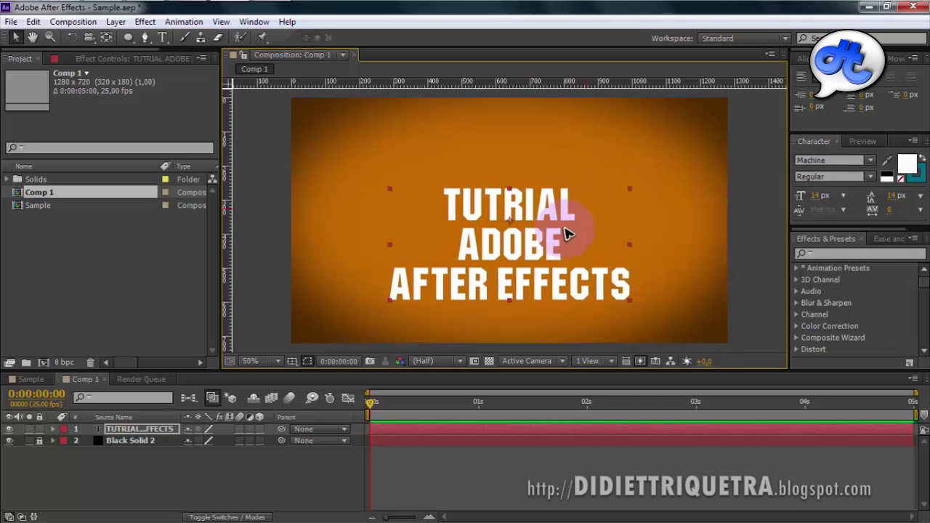
pyautogui.moveTo(539, 247); pyautogui.dragTo(539, 223)
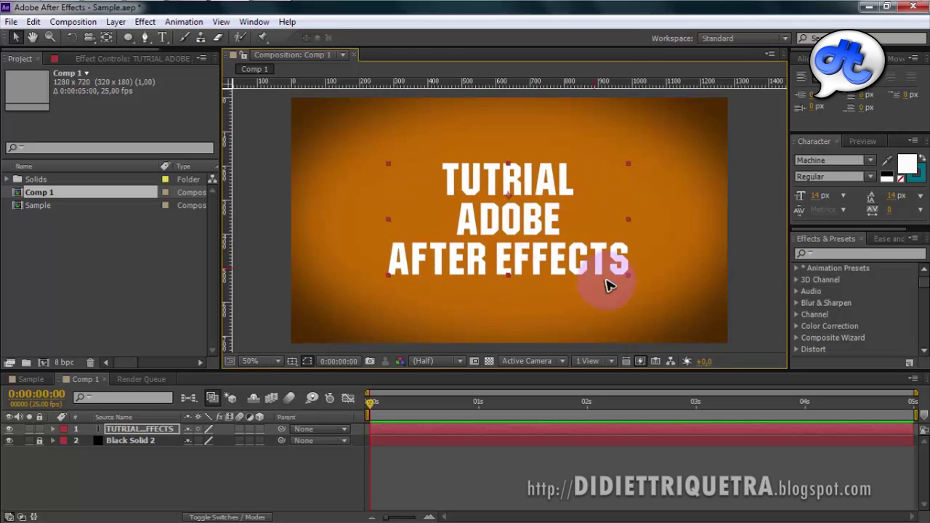
pyautogui.moveTo(634, 282); pyautogui.dragTo(639, 285)
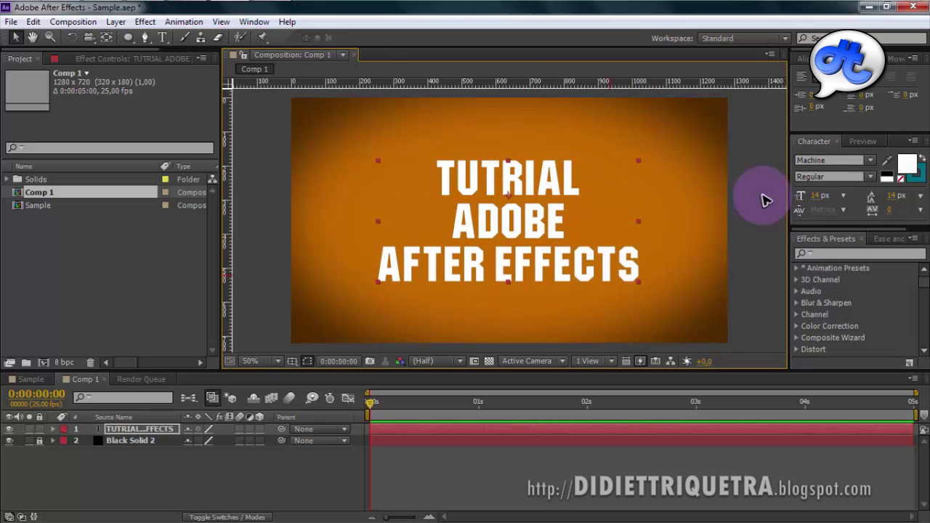
# Centre the title horizontally and correct its top line from TUTRIAL to TUTORIAL.
pyautogui.click(807, 59)
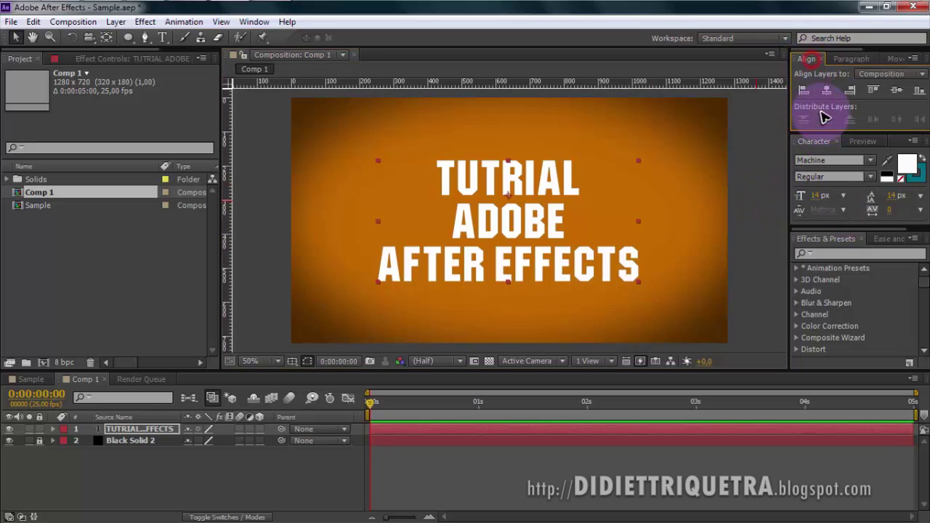
pyautogui.click(827, 92)
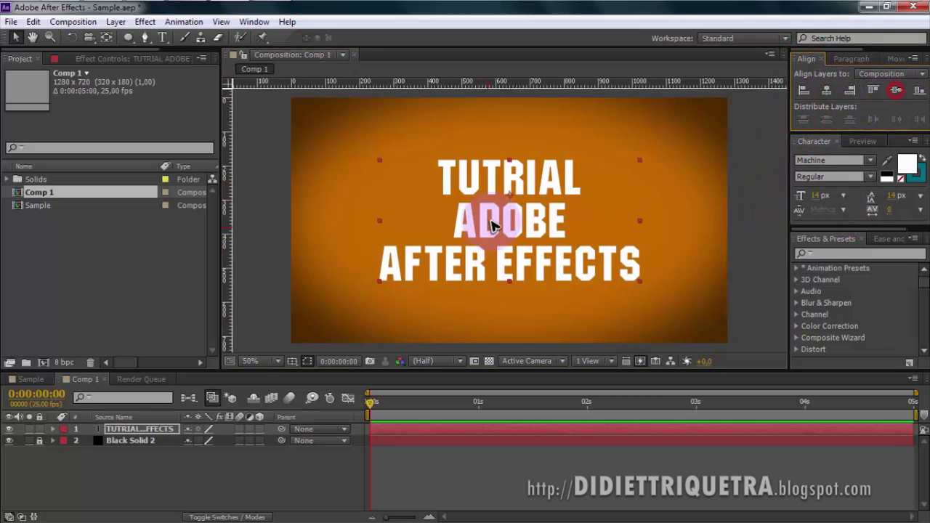
pyautogui.doubleClick(504, 172)
pyautogui.click(503, 172)
pyautogui.click(501, 172)
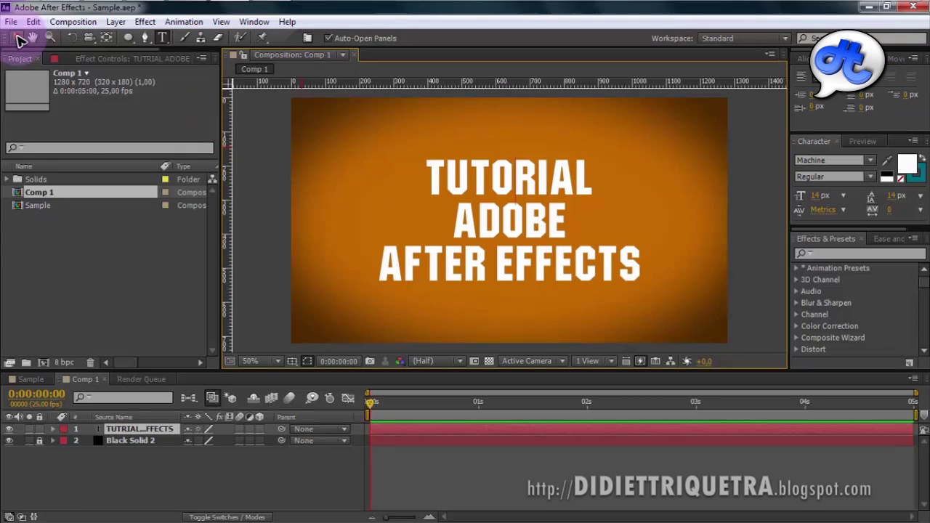
pyautogui.click(21, 40)
pyautogui.click(322, 483)
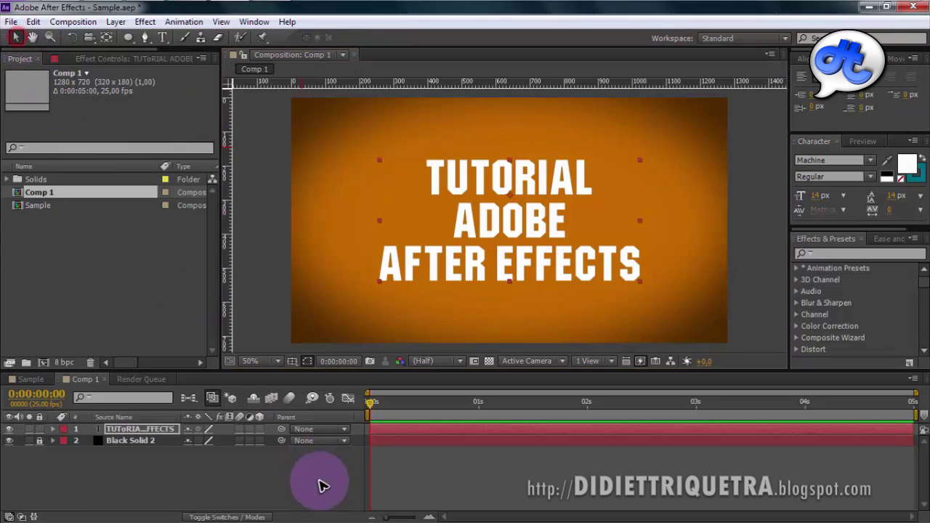
# Select then deselect the title layer and expand the text layer's properties.
pyautogui.click(533, 223)
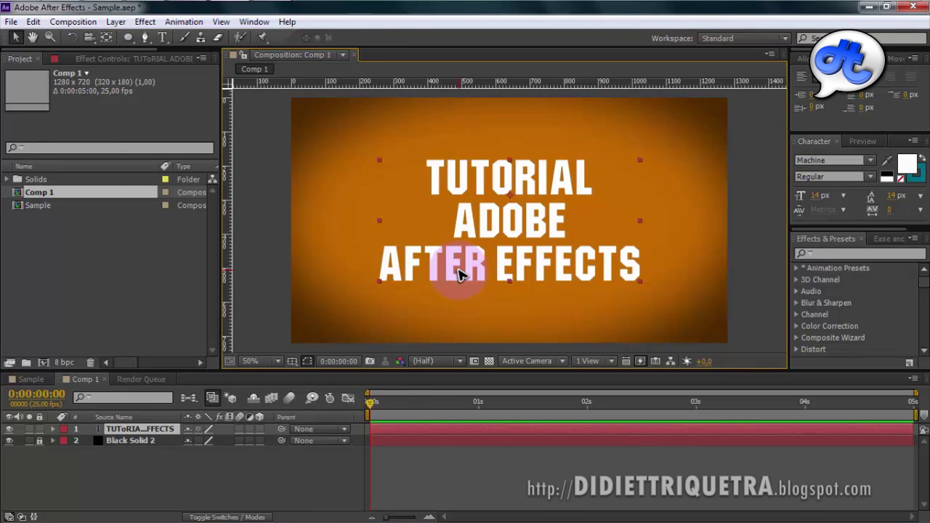
pyautogui.click(258, 481)
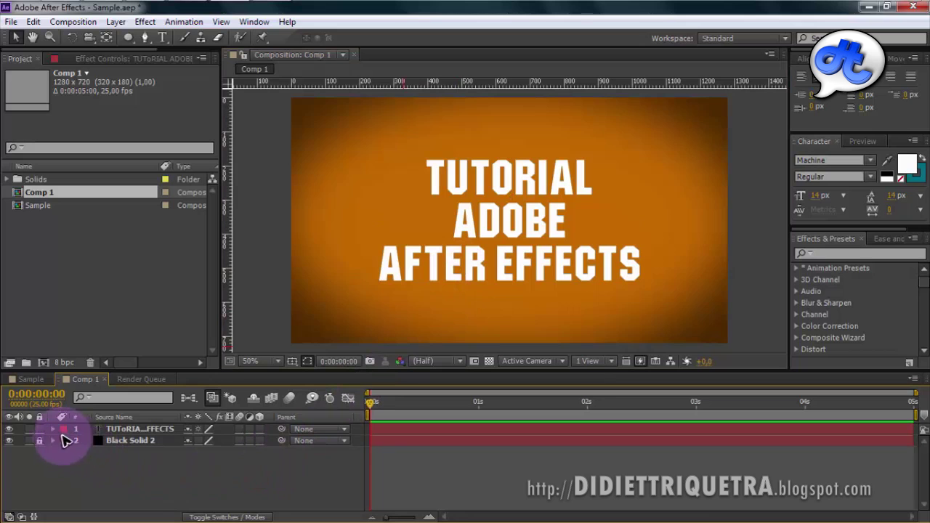
pyautogui.click(52, 429)
pyautogui.click(122, 430)
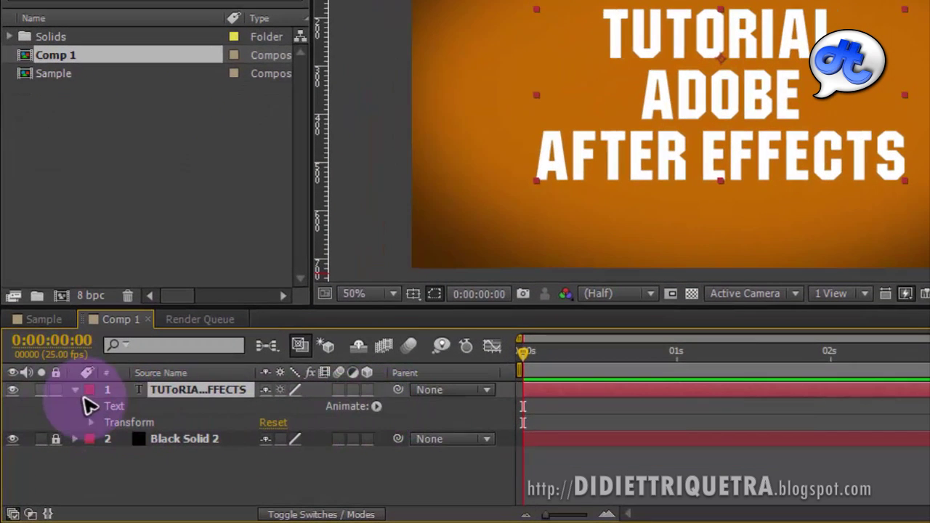
# Add an Opacity animator (Animator 1) to the title text layer.
pyautogui.click(75, 391)
pyautogui.click(75, 391)
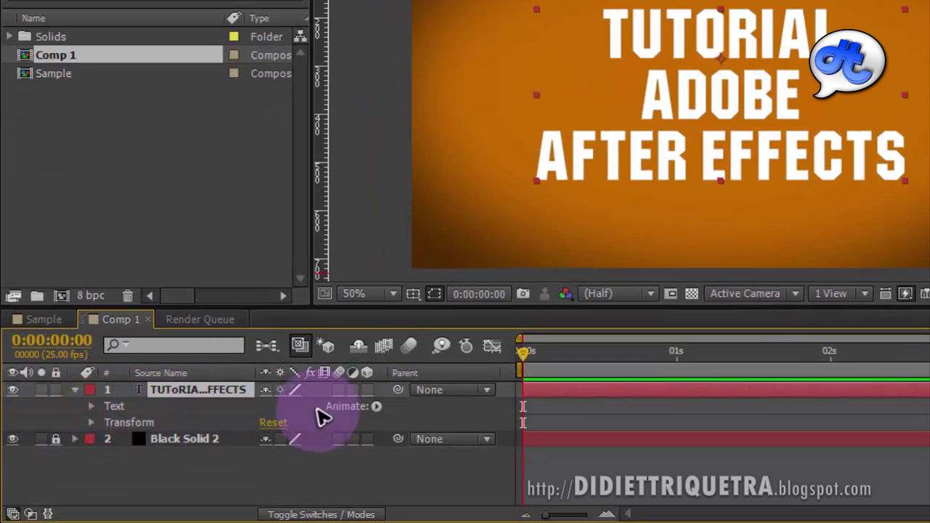
pyautogui.click(377, 408)
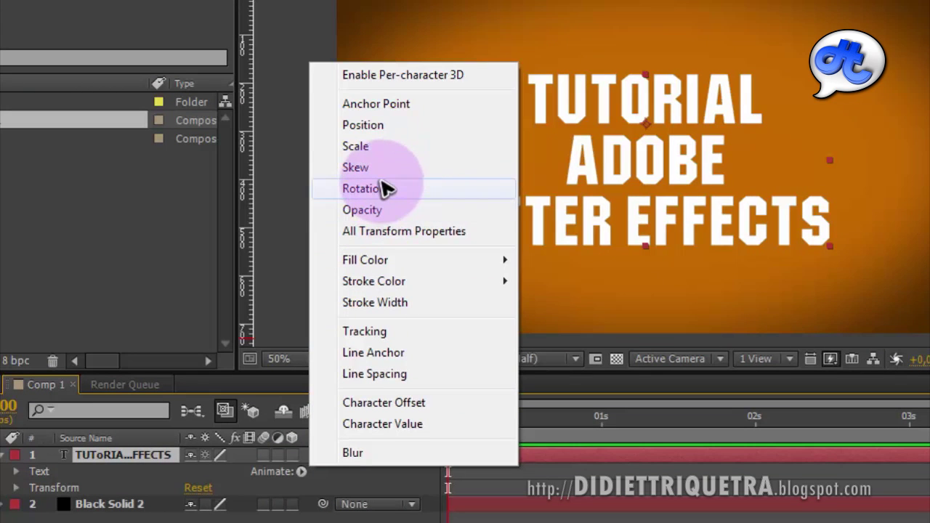
pyautogui.click(395, 209)
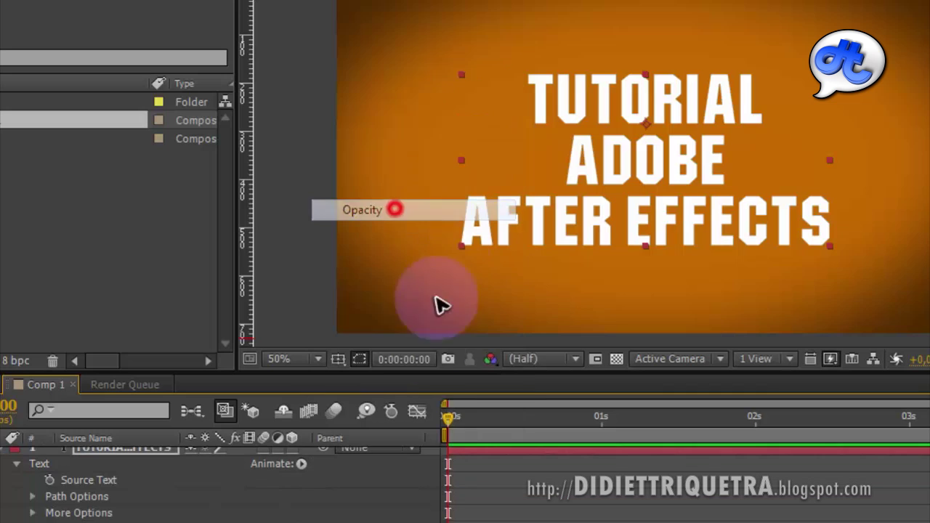
pyautogui.moveTo(445, 371); pyautogui.dragTo(445, 316)
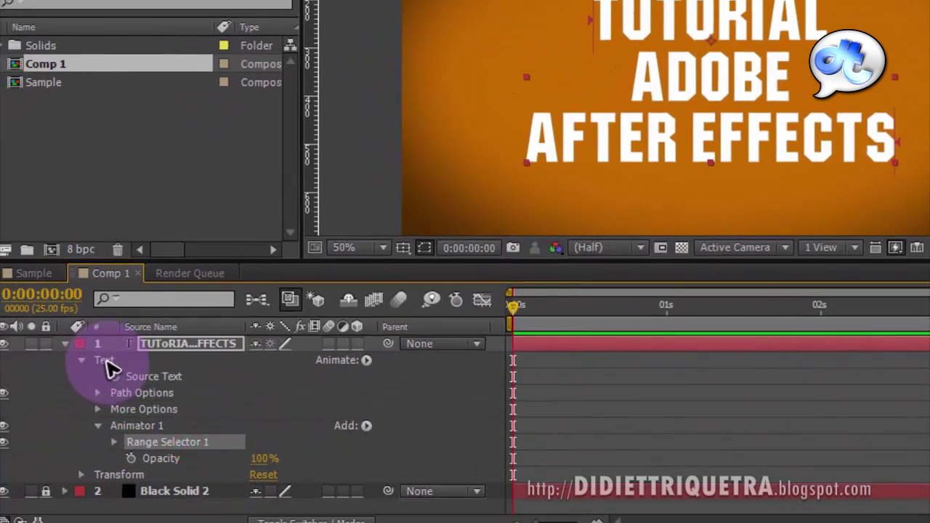
# Expand Range Selector 1 and scrub the animator's Opacity to 0%.
pyautogui.click(114, 352)
pyautogui.click(165, 434)
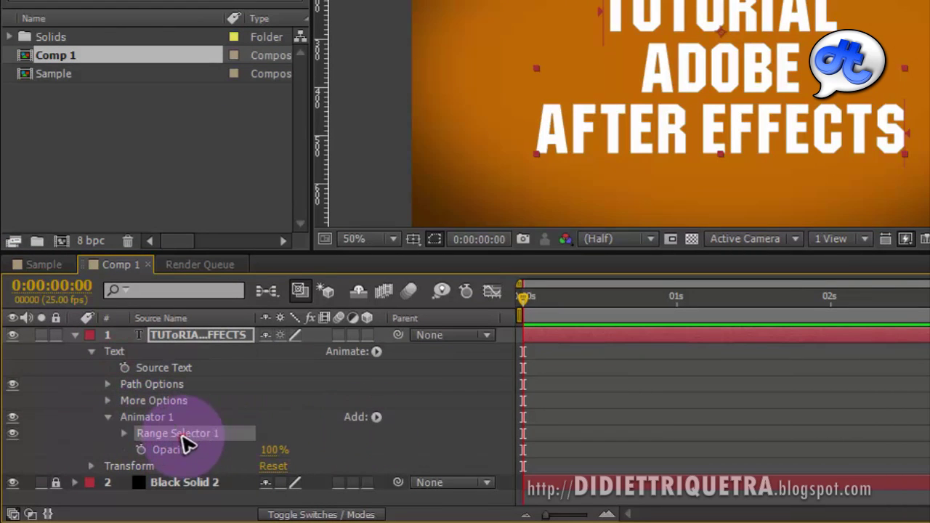
pyautogui.click(134, 443)
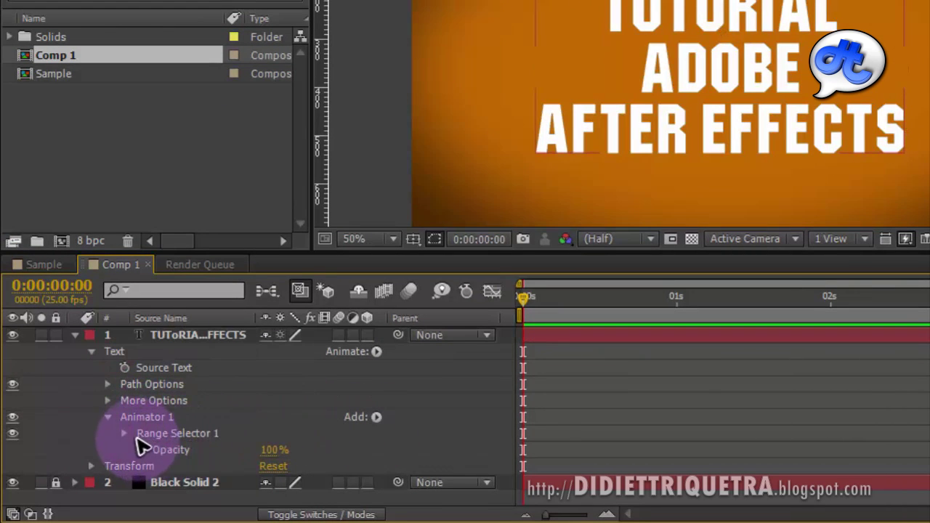
pyautogui.click(125, 434)
pyautogui.scroll(-1, 262, 428)
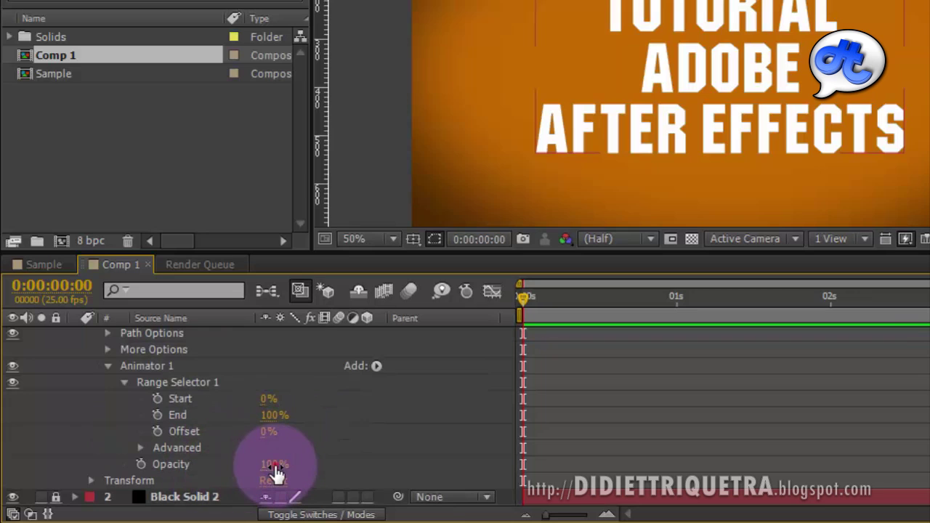
pyautogui.moveTo(274, 470); pyautogui.dragTo(149, 465)
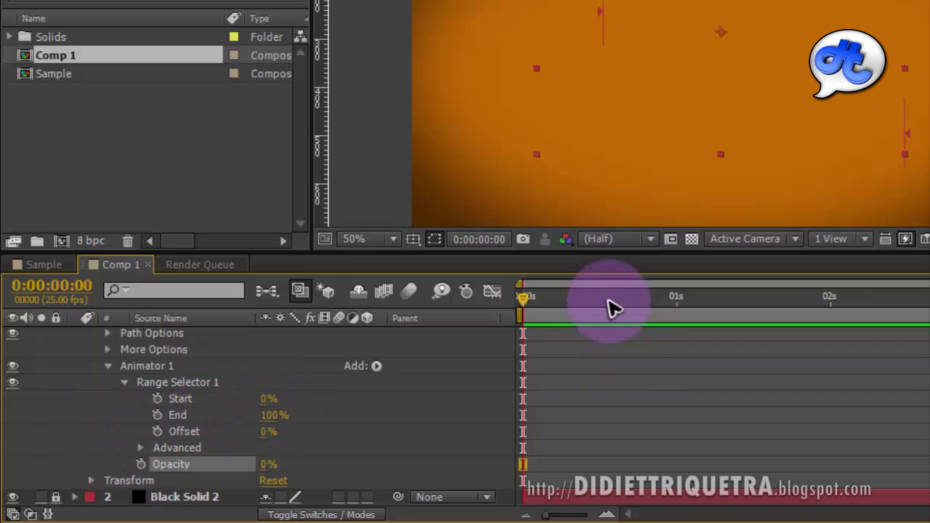
# Try range selector Start values at different times, ending with Start 0% at 0:00.
pyautogui.moveTo(520, 296); pyautogui.dragTo(670, 304)
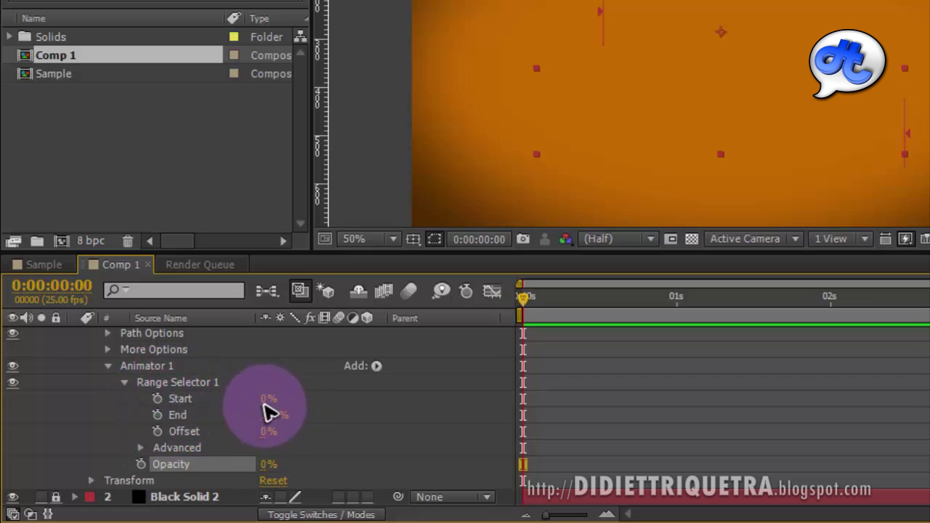
pyautogui.moveTo(265, 409)
pyautogui.mouseDown()
pyautogui.moveTo(357, 402)
pyautogui.moveTo(266, 401)
pyautogui.moveTo(376, 395)
pyautogui.moveTo(279, 398)
pyautogui.mouseUp()
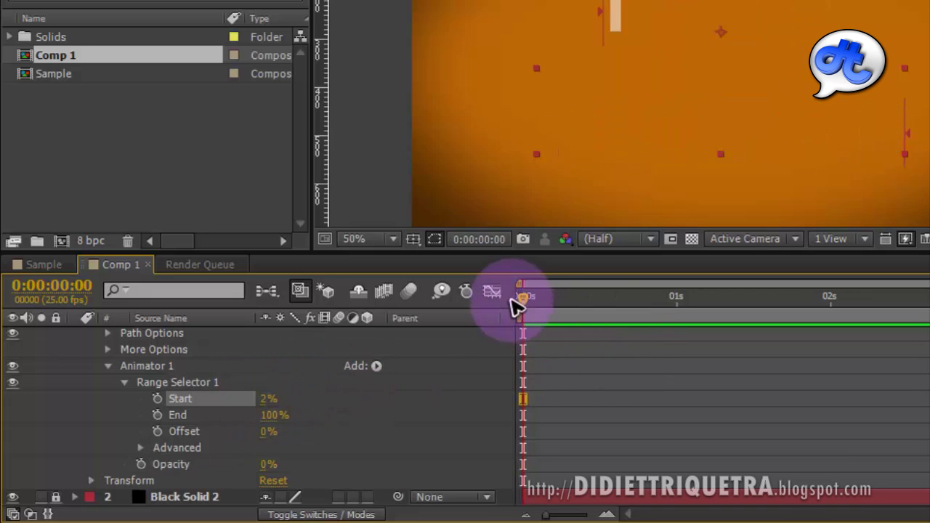
pyautogui.moveTo(570, 299); pyautogui.dragTo(647, 312)
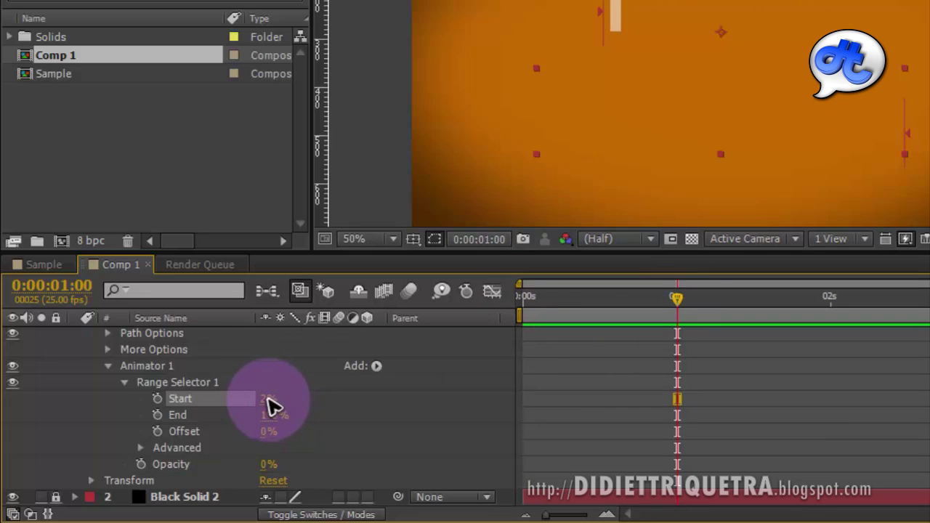
pyautogui.moveTo(297, 399); pyautogui.dragTo(519, 395)
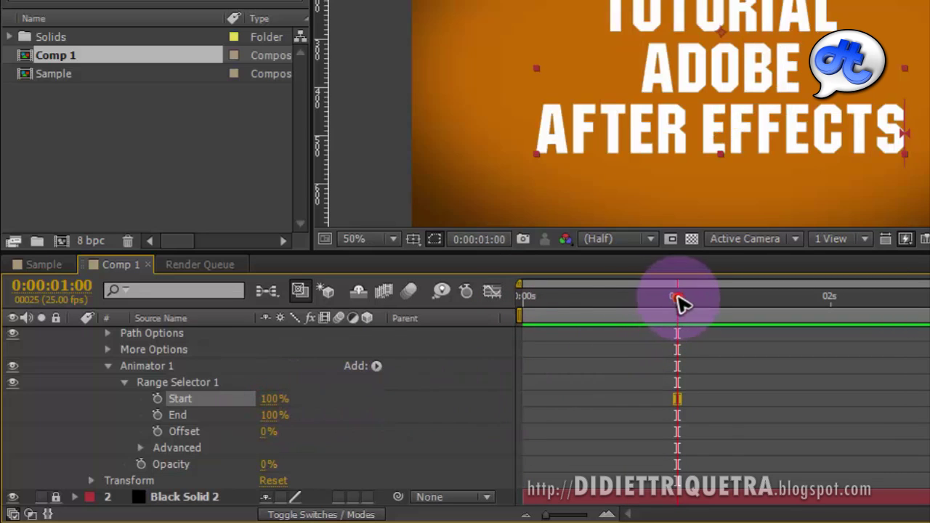
pyautogui.moveTo(678, 302); pyautogui.dragTo(494, 332)
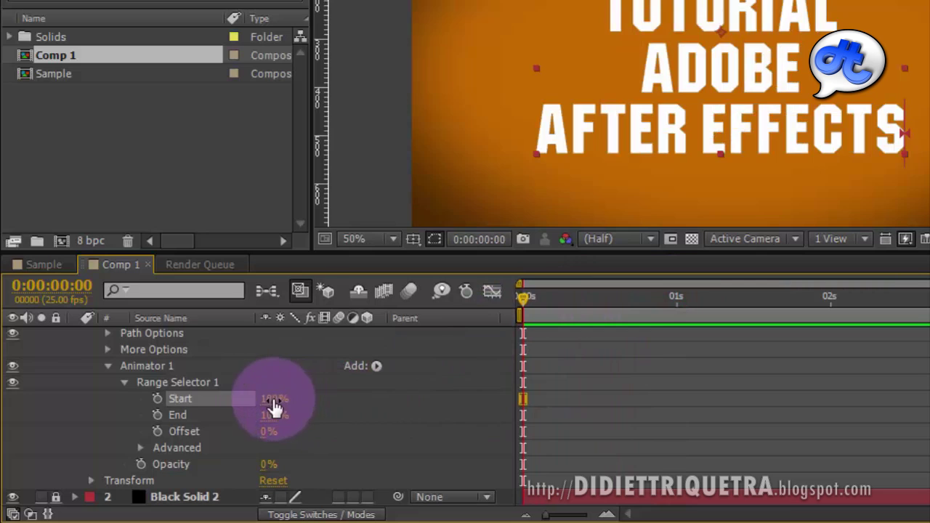
pyautogui.moveTo(273, 405); pyautogui.dragTo(135, 400)
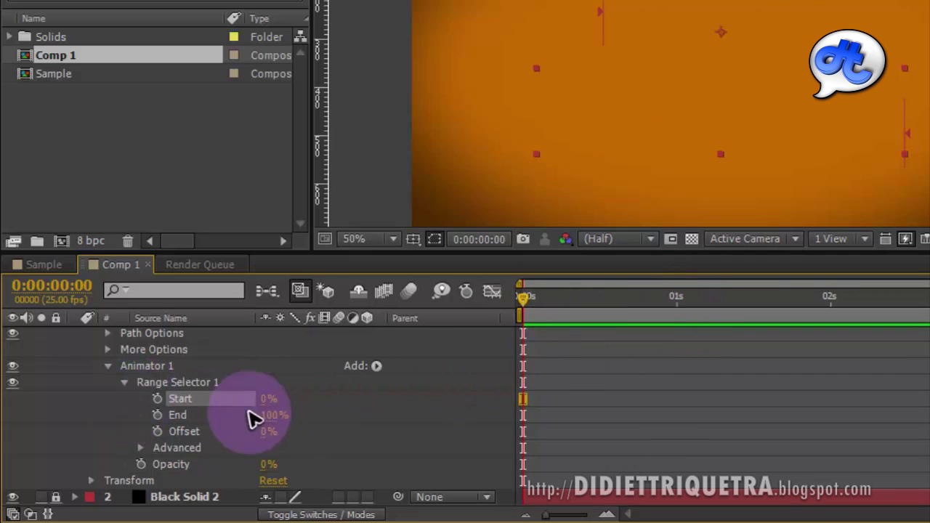
# Keyframe Start at 0% at 0 s and 100% at 1 s, then preview the reveal.
pyautogui.click(156, 399)
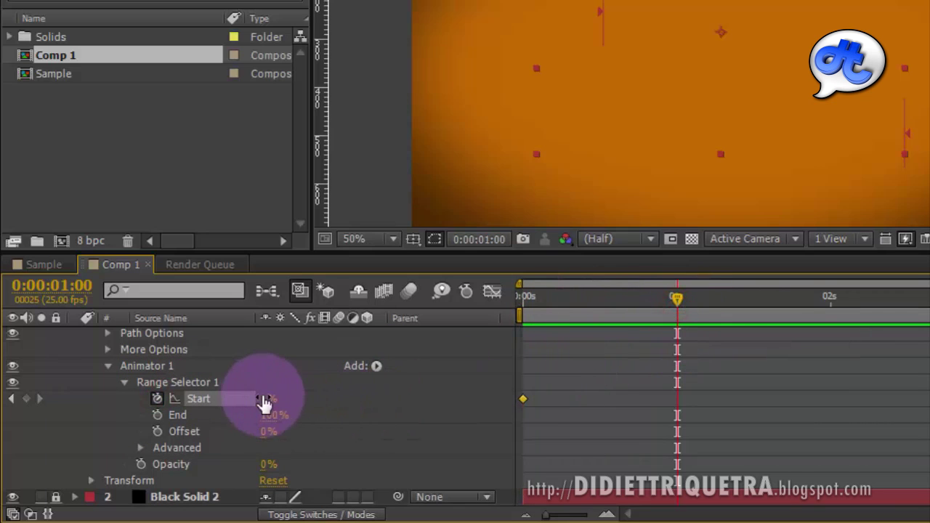
pyautogui.moveTo(268, 398); pyautogui.dragTo(446, 399)
pyautogui.moveTo(676, 299); pyautogui.dragTo(572, 299)
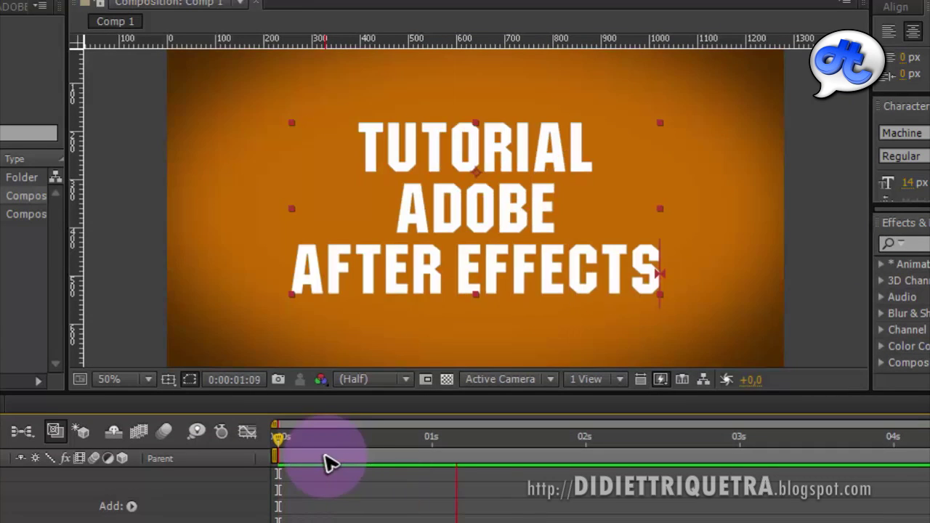
pyautogui.moveTo(363, 439)
pyautogui.mouseDown()
pyautogui.moveTo(264, 446)
pyautogui.moveTo(351, 455)
pyautogui.moveTo(320, 443)
pyautogui.mouseUp()
pyautogui.press('space')
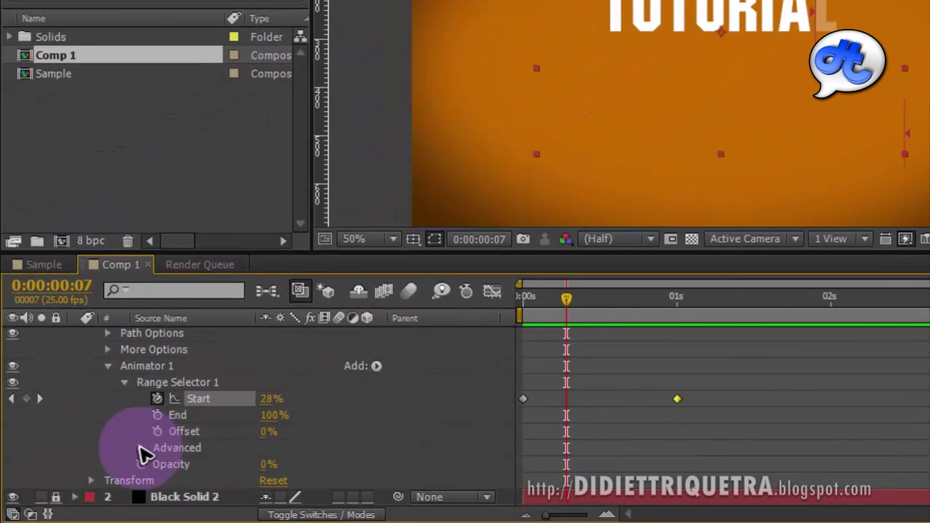
pyautogui.click(140, 447)
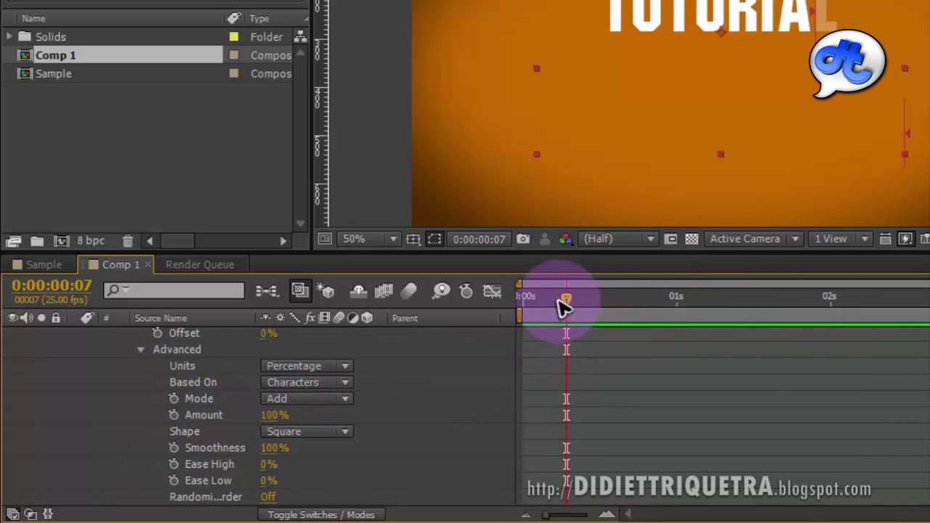
# Scroll the timeline and scrub through the first second to preview the reveal.
pyautogui.moveTo(563, 306); pyautogui.dragTo(477, 315)
pyautogui.scroll(3, 598, 376)
pyautogui.scroll(-3, 579, 383)
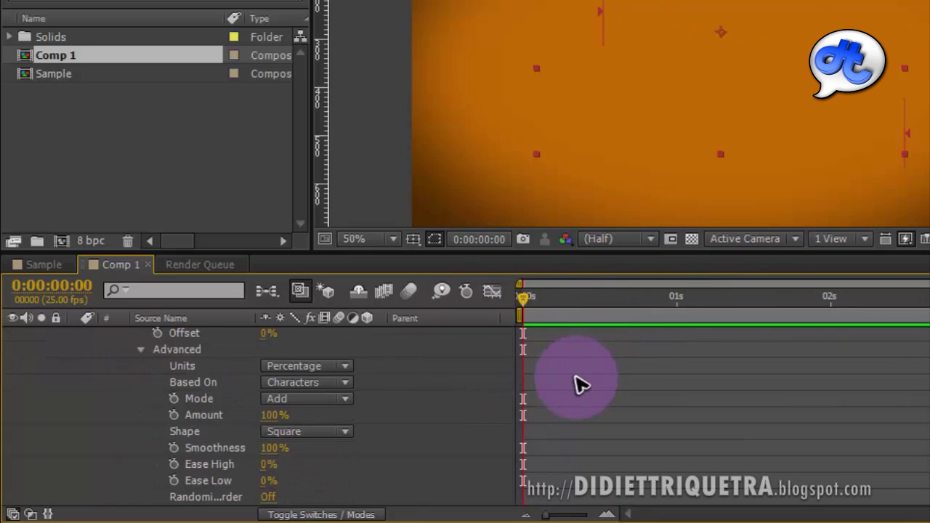
pyautogui.scroll(3, 579, 384)
pyautogui.scroll(3, 494, 417)
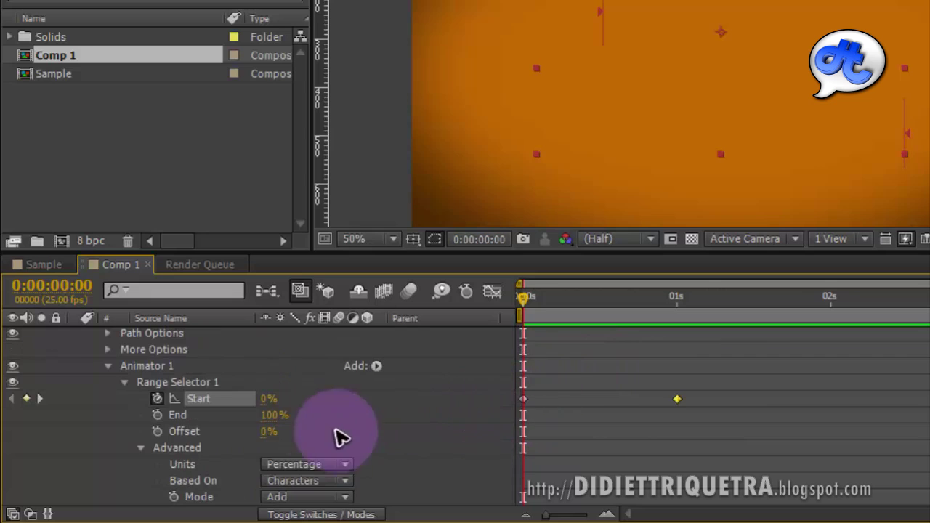
pyautogui.scroll(-1, 297, 442)
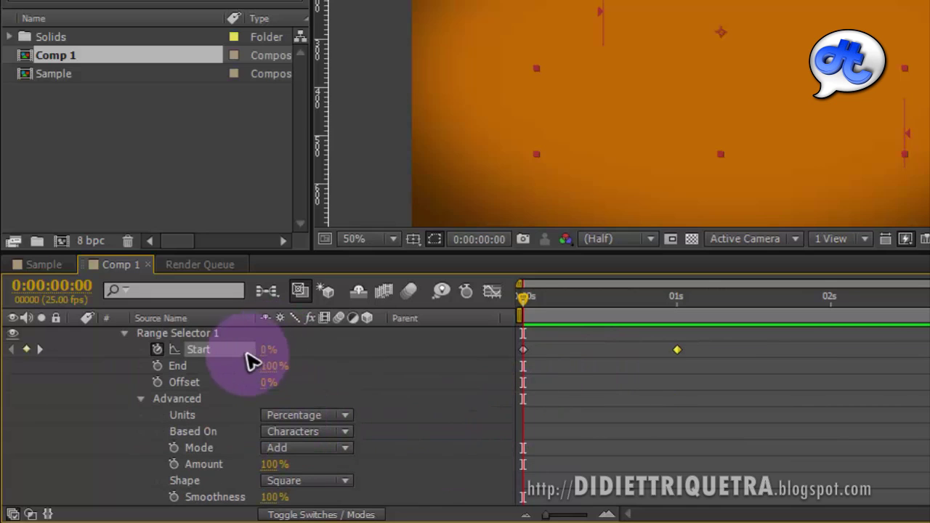
pyautogui.click(528, 319)
pyautogui.moveTo(550, 309)
pyautogui.mouseDown()
pyautogui.moveTo(677, 307)
pyautogui.moveTo(533, 322)
pyautogui.moveTo(518, 314)
pyautogui.mouseUp()
# Change Range Selector Units from Percentage to Index and check the reveal at frame 7 and 1 s.
pyautogui.click(300, 365)
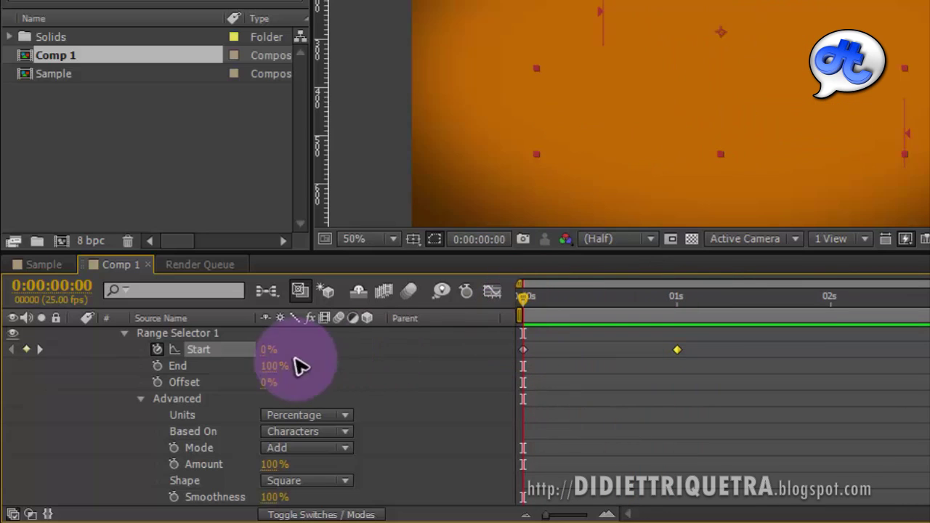
pyautogui.click(332, 418)
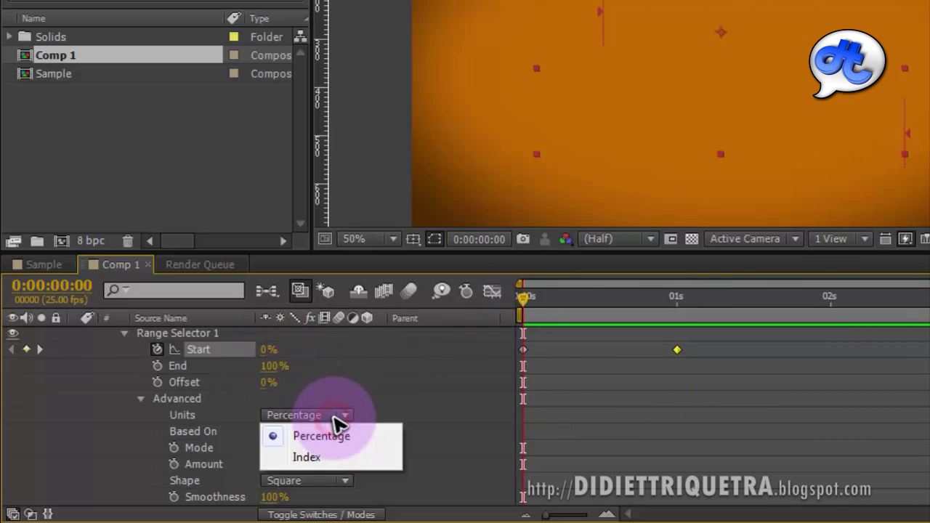
pyautogui.click(320, 458)
pyautogui.moveTo(518, 299)
pyautogui.mouseDown()
pyautogui.moveTo(670, 313)
pyautogui.moveTo(506, 322)
pyautogui.mouseUp()
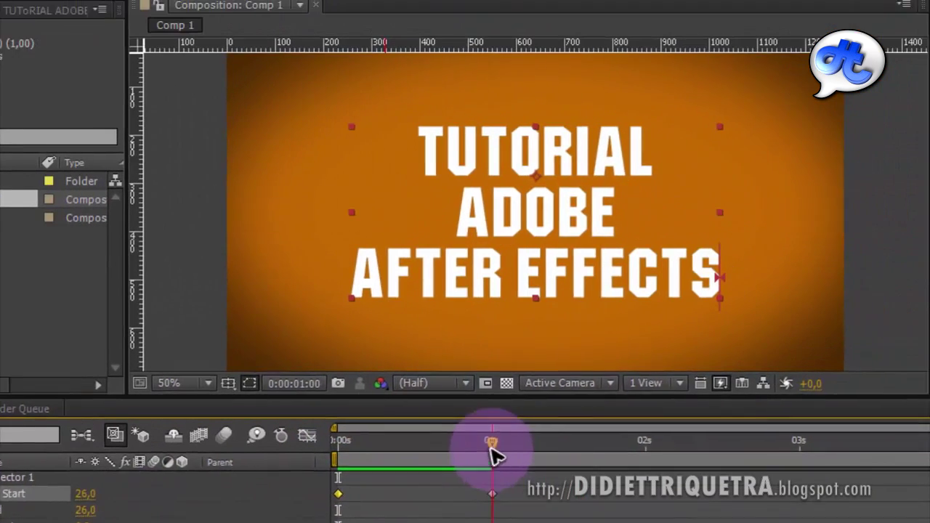
pyautogui.moveTo(523, 309); pyautogui.dragTo(676, 309)
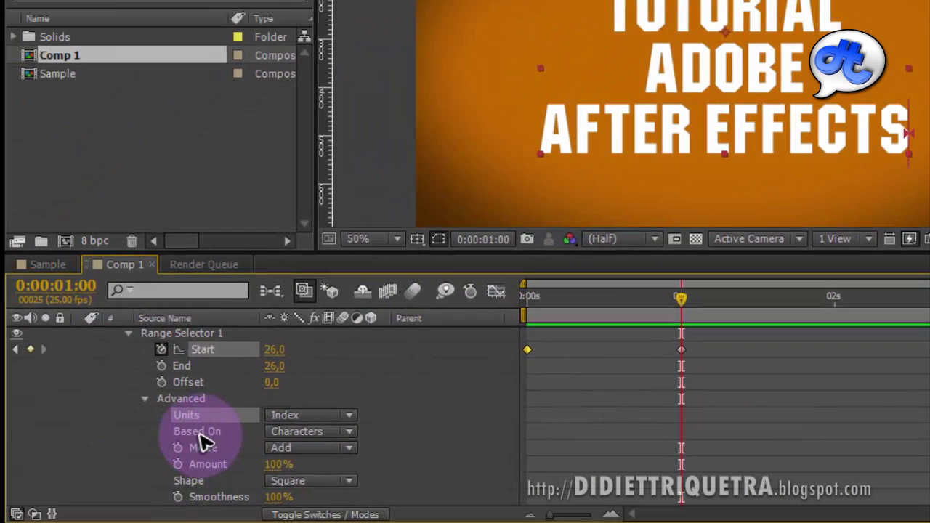
# Base the range selector on Words, remove old Start keyframes, and keyframe Start at 0 at 0 s.
pyautogui.click(350, 433)
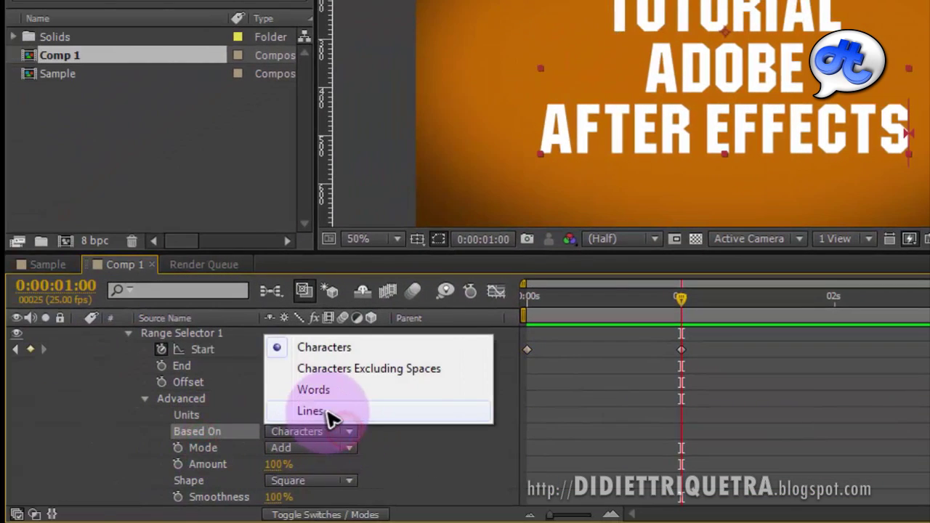
pyautogui.click(314, 390)
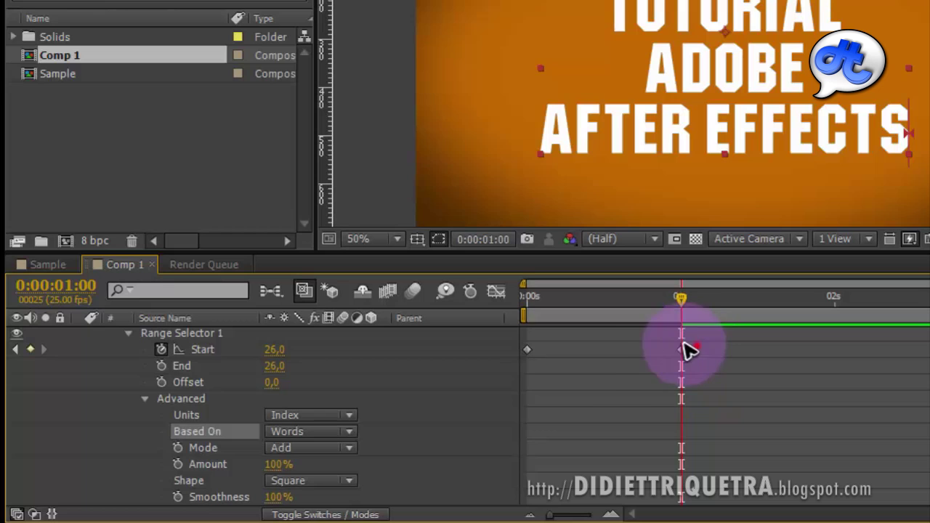
pyautogui.moveTo(697, 347); pyautogui.dragTo(523, 363)
pyautogui.moveTo(683, 298); pyautogui.dragTo(524, 297)
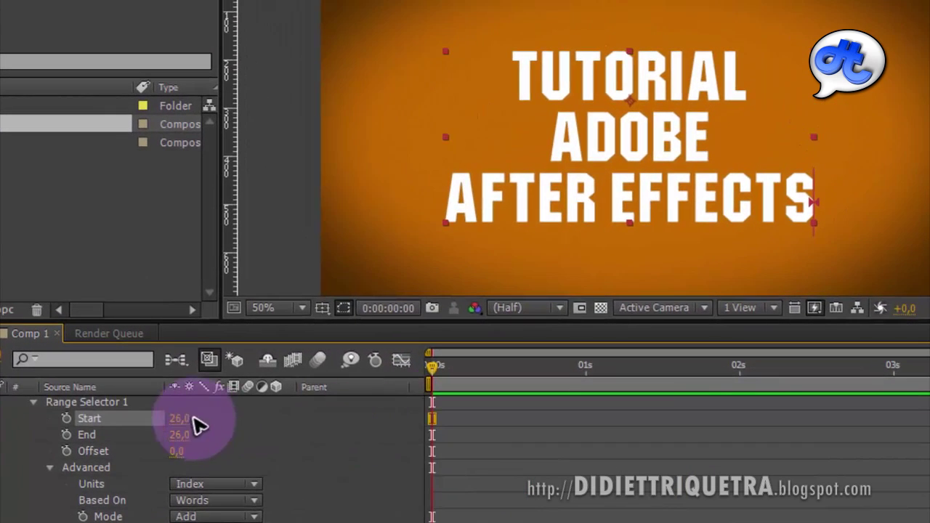
pyautogui.moveTo(243, 387); pyautogui.dragTo(102, 381)
pyautogui.moveTo(438, 380)
pyautogui.mouseDown()
pyautogui.moveTo(521, 382)
pyautogui.moveTo(433, 382)
pyautogui.mouseUp()
pyautogui.click(66, 418)
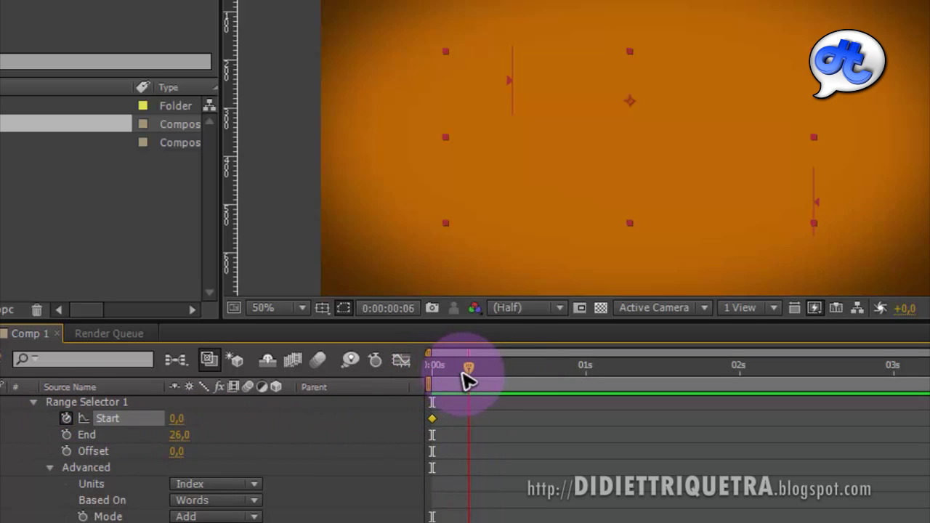
# Keyframe Start at 1 on frame 7 and at 2 near frame 15, revealing TUTORIAL then ADOBE.
pyautogui.moveTo(435, 378); pyautogui.dragTo(474, 379)
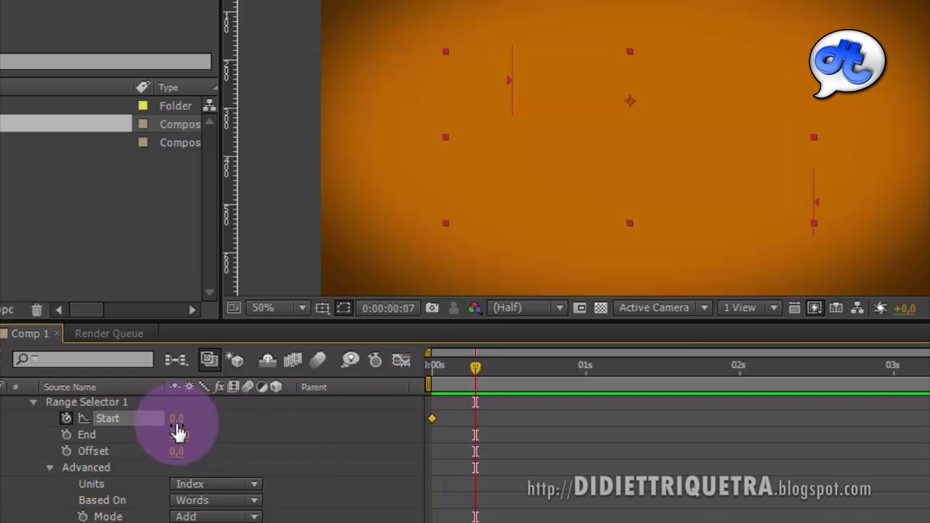
pyautogui.click(177, 419)
pyautogui.write('1')
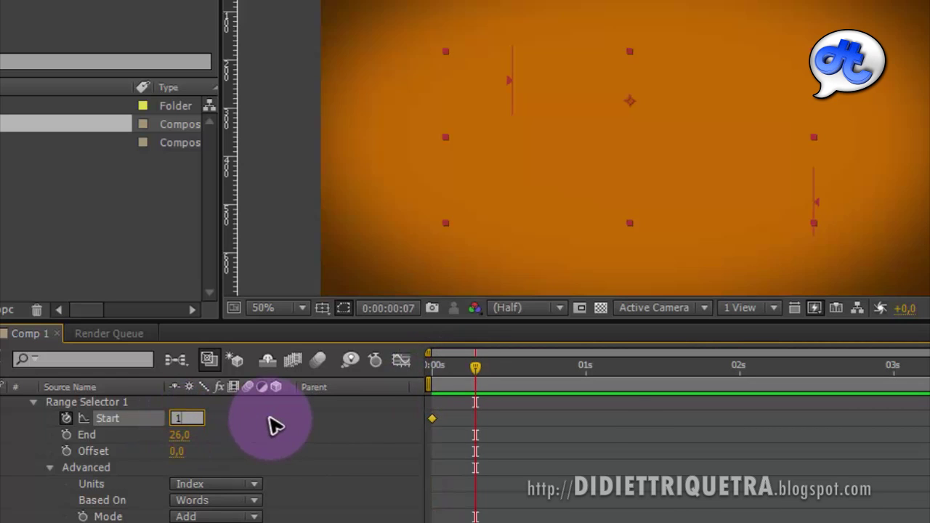
pyautogui.click(480, 420)
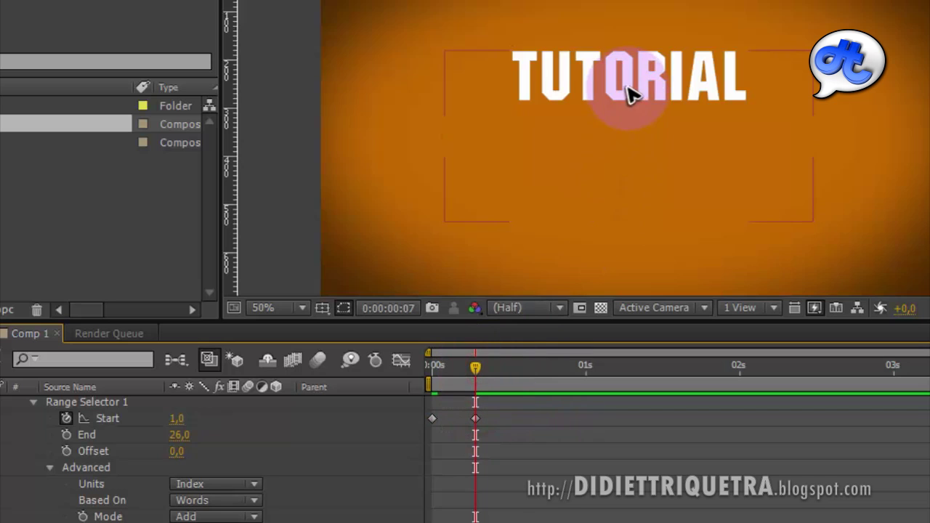
pyautogui.click(476, 370)
pyautogui.moveTo(496, 373); pyautogui.dragTo(524, 373)
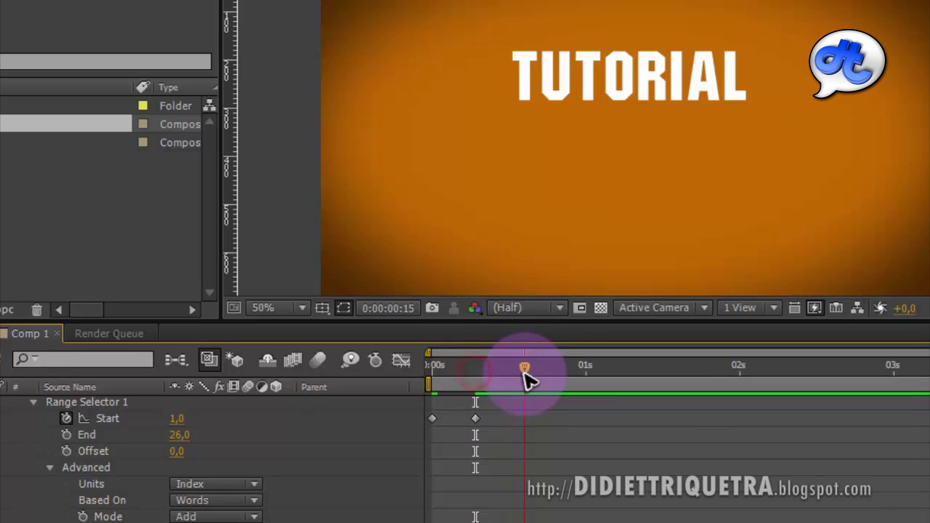
pyautogui.click(342, 419)
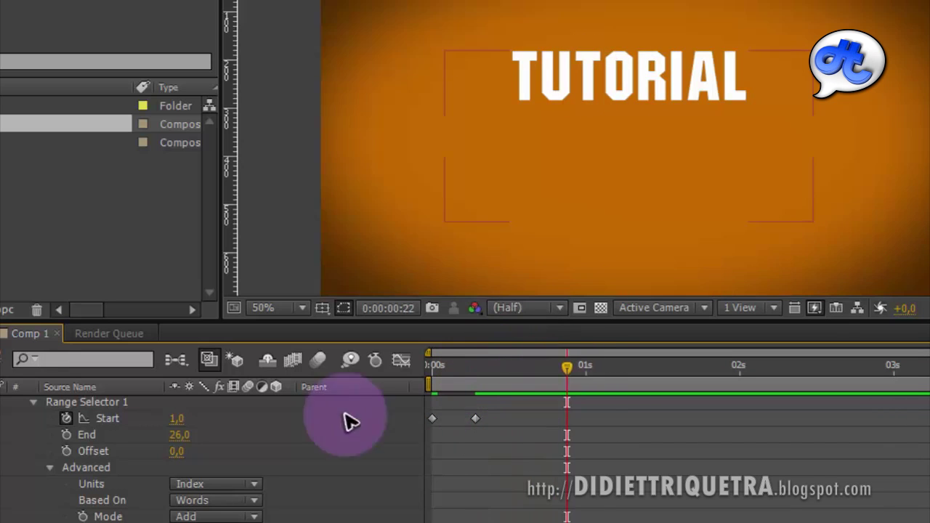
pyautogui.write('2')
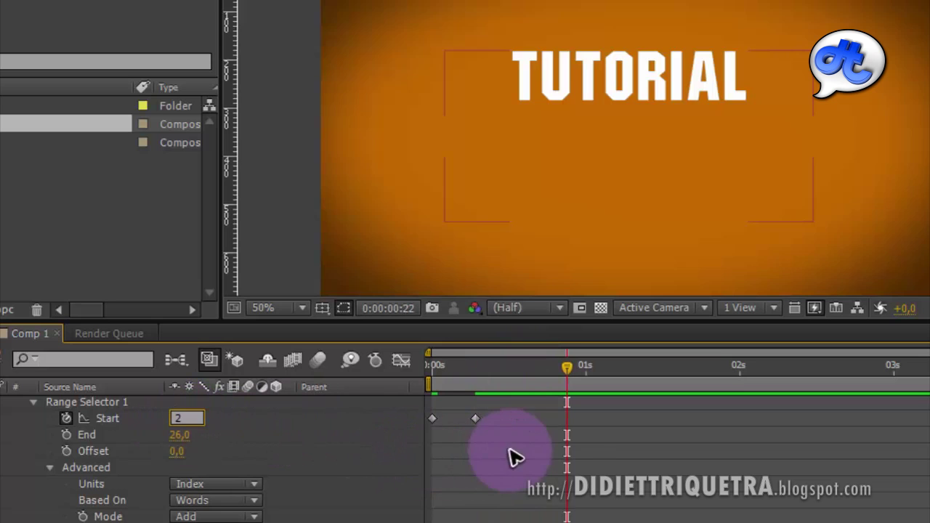
pyautogui.click(568, 433)
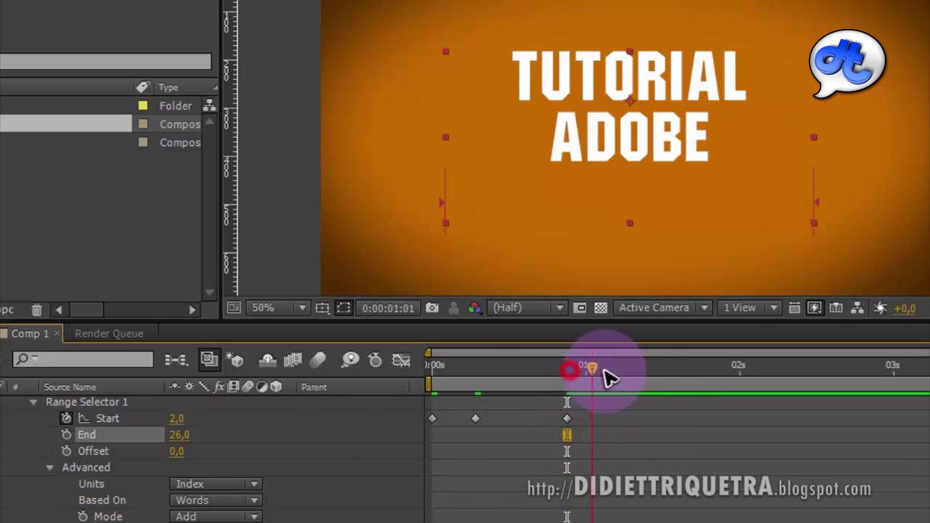
# Add Start keyframes of 3 and 4 around one second for AFTER and EFFECTS, then preview.
pyautogui.moveTo(683, 377); pyautogui.dragTo(627, 381)
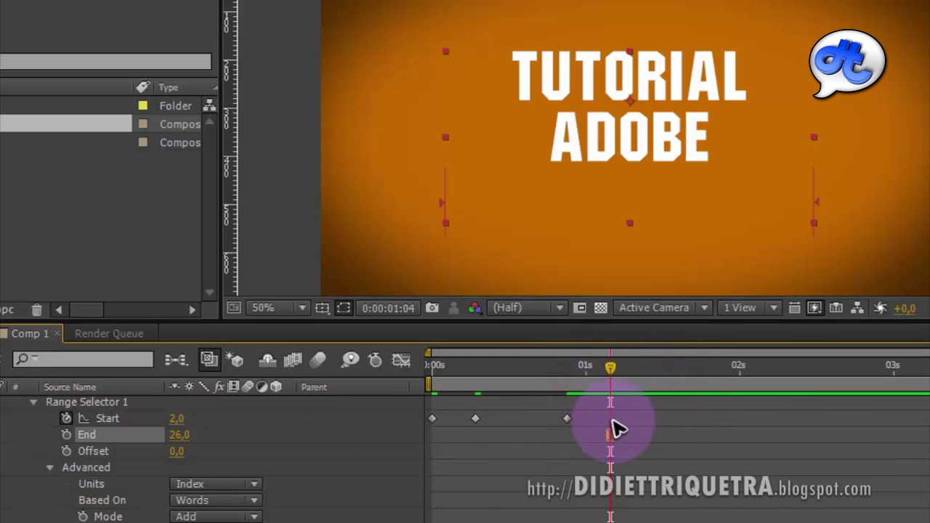
pyautogui.write('3')
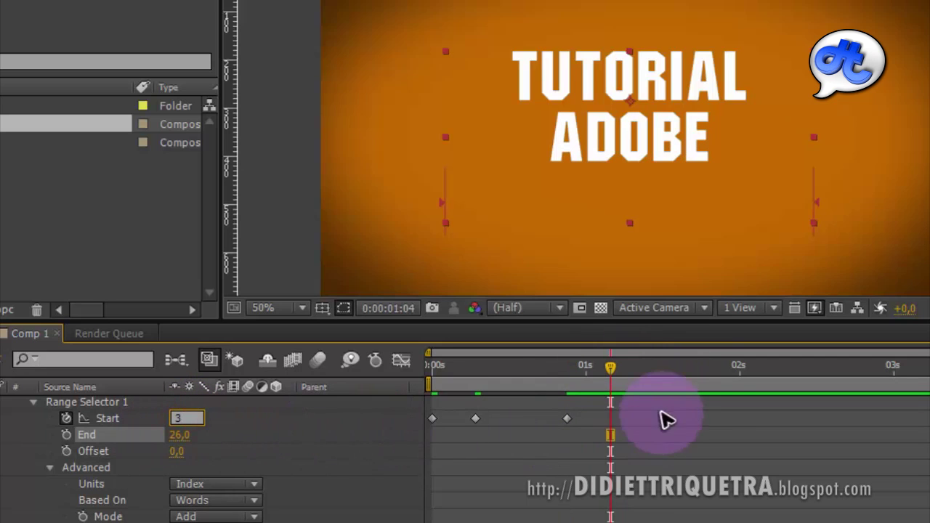
pyautogui.moveTo(613, 371); pyautogui.dragTo(639, 374)
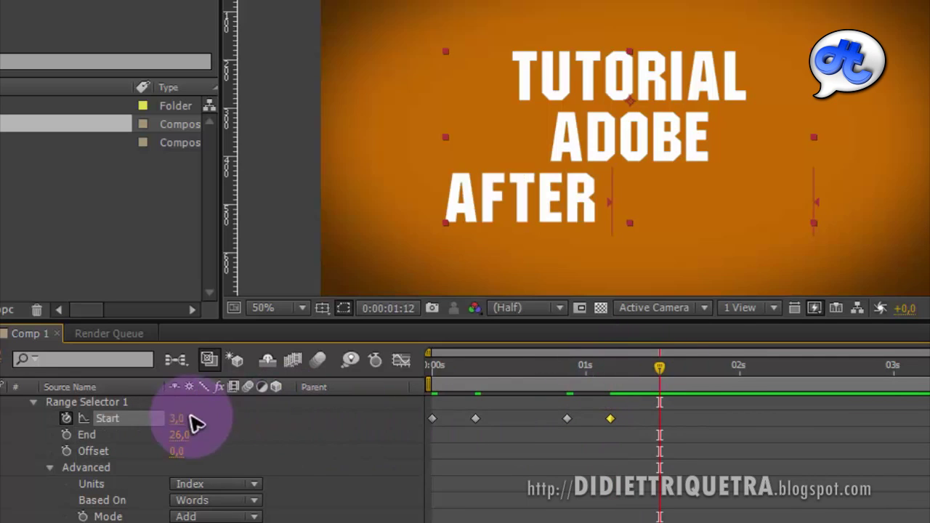
pyautogui.write('4')
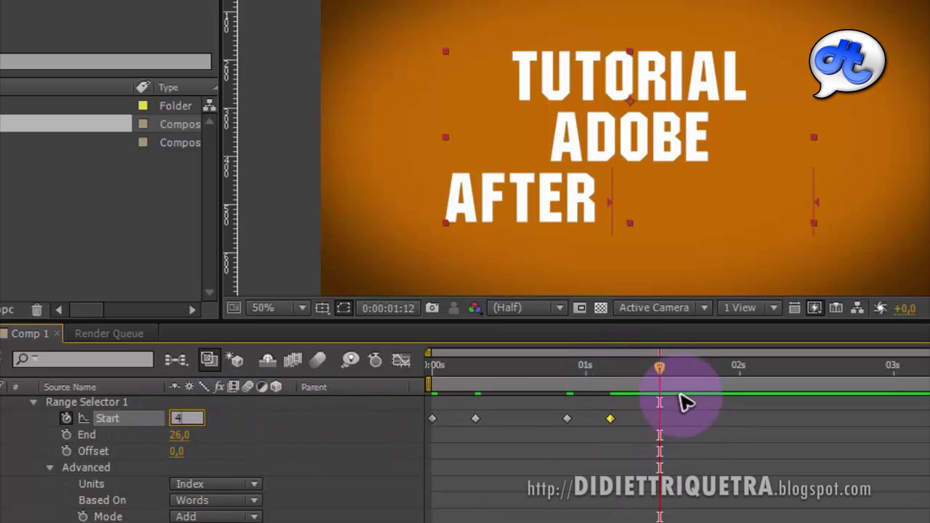
pyautogui.moveTo(659, 377)
pyautogui.mouseDown()
pyautogui.moveTo(680, 381)
pyautogui.moveTo(430, 375)
pyautogui.moveTo(653, 389)
pyautogui.mouseUp()
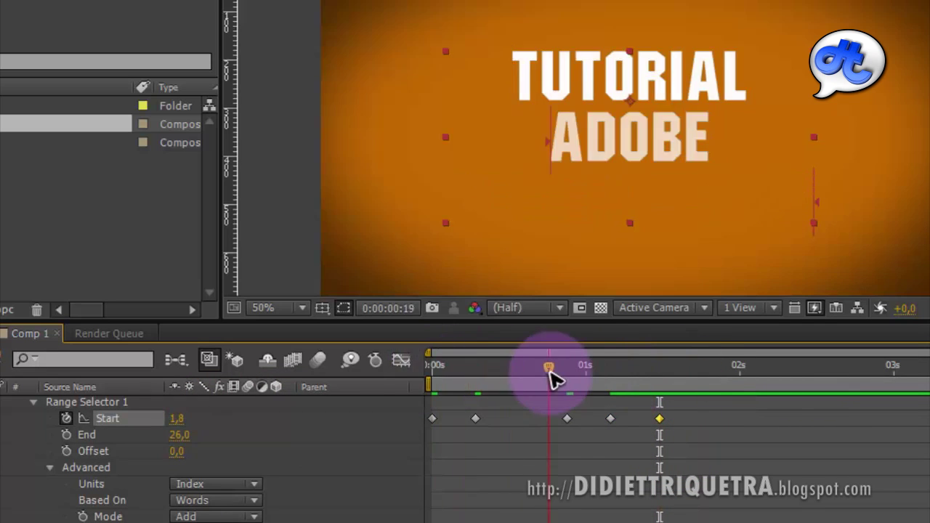
pyautogui.press('KP_0')
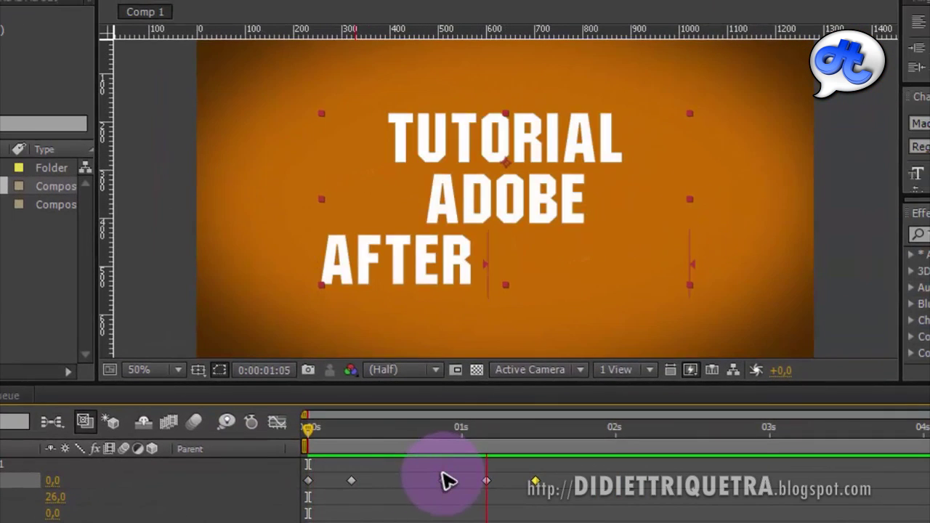
# Replay the reveal, then drag the later Start keyframes further right to delay the last words.
pyautogui.moveTo(409, 434)
pyautogui.mouseDown()
pyautogui.moveTo(279, 444)
pyautogui.moveTo(498, 448)
pyautogui.moveTo(265, 464)
pyautogui.mouseUp()
pyautogui.press('space')
pyautogui.moveTo(563, 479)
pyautogui.mouseDown()
pyautogui.moveTo(442, 482)
pyautogui.moveTo(577, 494)
pyautogui.mouseUp()
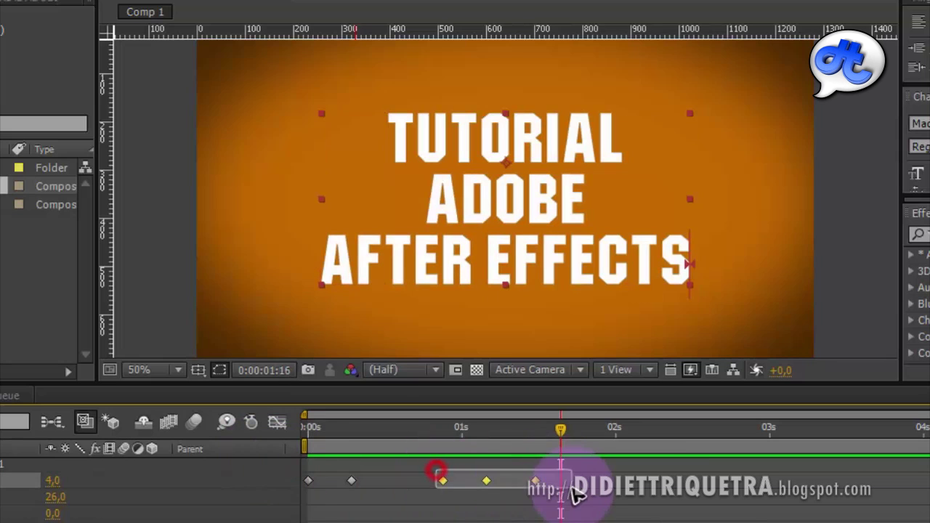
pyautogui.moveTo(441, 481); pyautogui.dragTo(566, 481)
pyautogui.moveTo(436, 434); pyautogui.dragTo(308, 434)
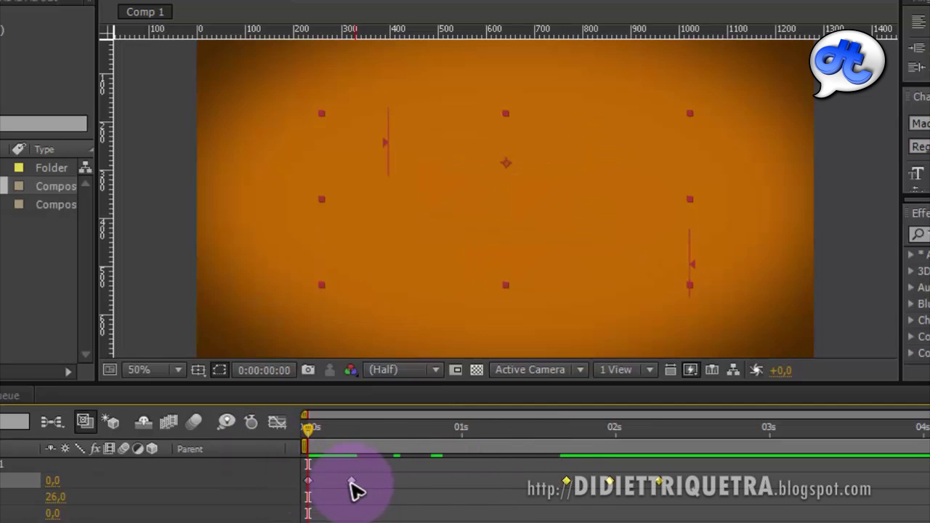
# Check TUTORIAL at frame 7, preview the new timing, and select all five Start keyframes.
pyautogui.click(352, 433)
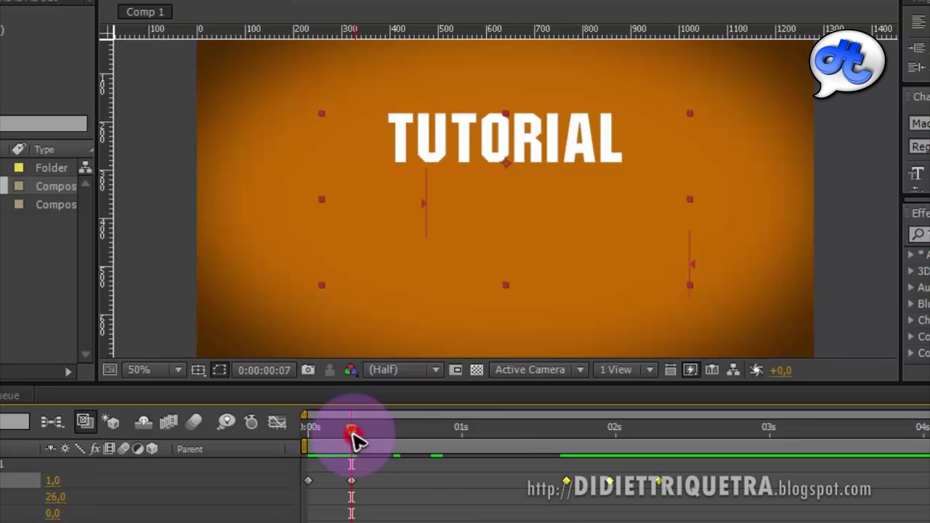
pyautogui.press('space')
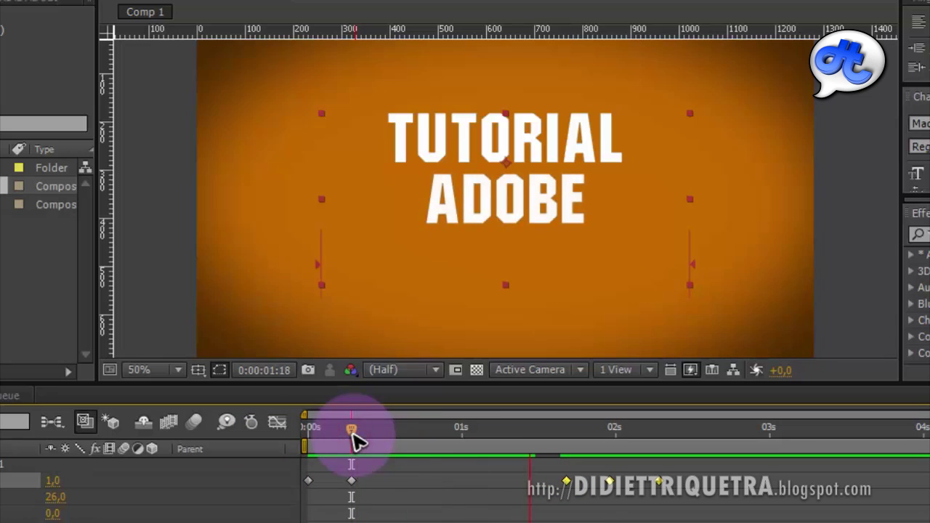
pyautogui.click(425, 467)
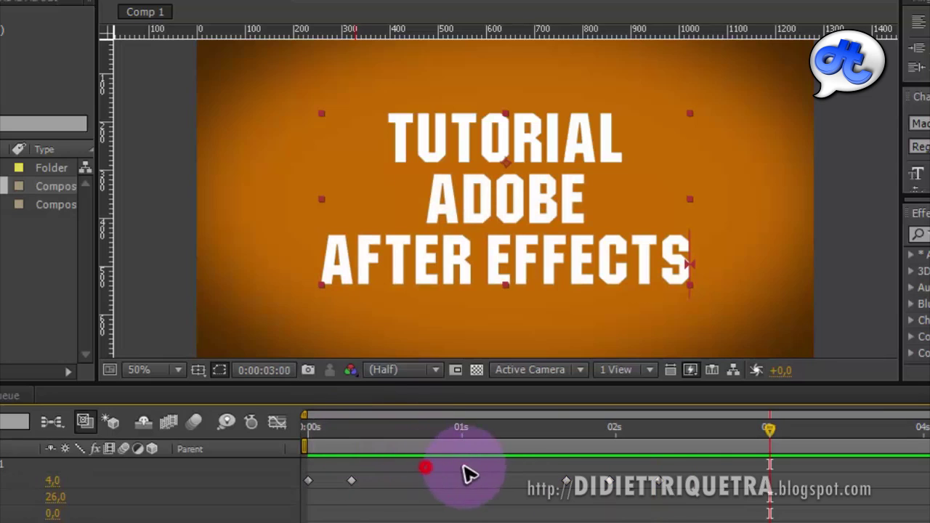
pyautogui.moveTo(685, 476); pyautogui.dragTo(281, 498)
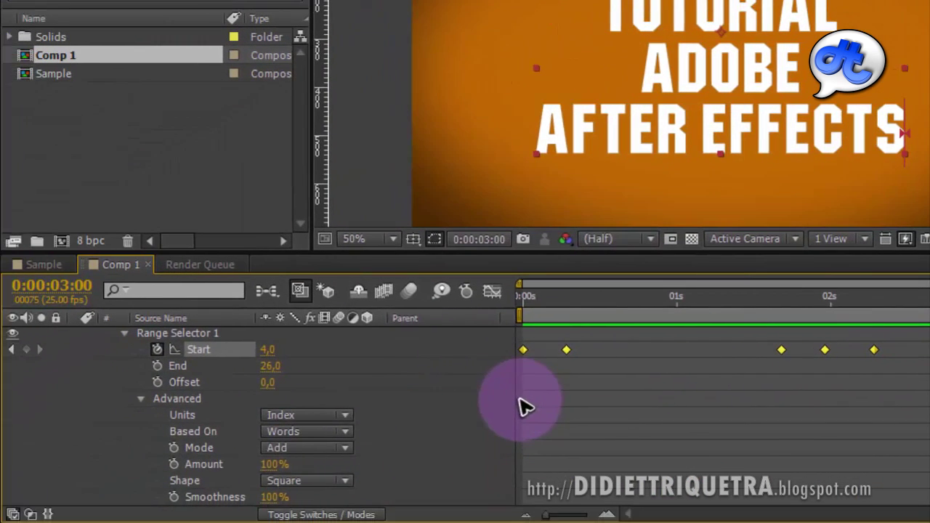
# Switch the range Units to Percentage and delete the existing Start keyframes.
pyautogui.click(345, 417)
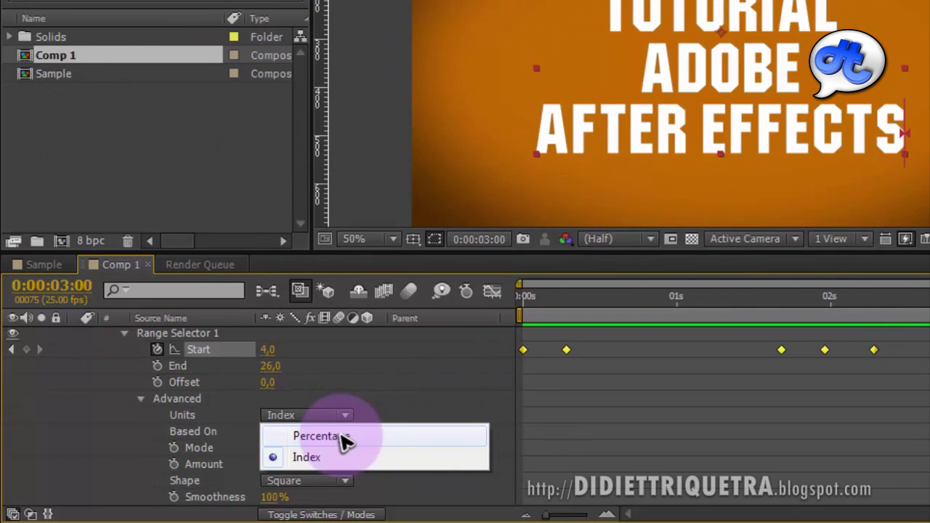
pyautogui.click(342, 438)
pyautogui.moveTo(912, 341); pyautogui.dragTo(464, 383)
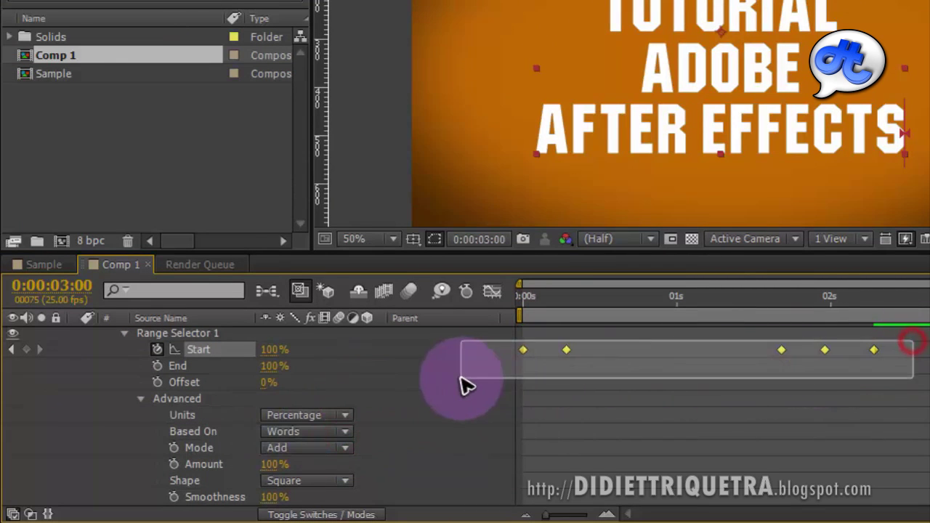
pyautogui.press('Delete')
# At 2 seconds, set Based On to Characters and keyframe Start at 100%.
pyautogui.click(830, 298)
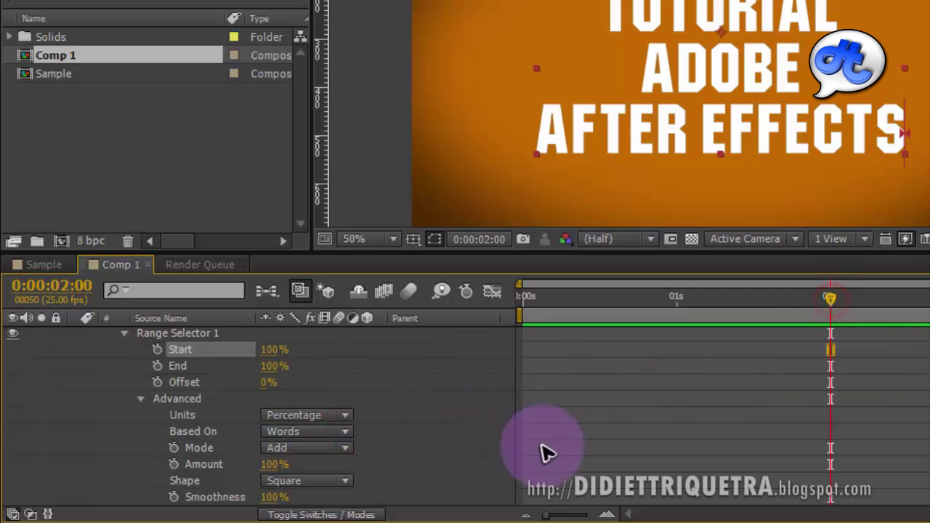
pyautogui.click(333, 433)
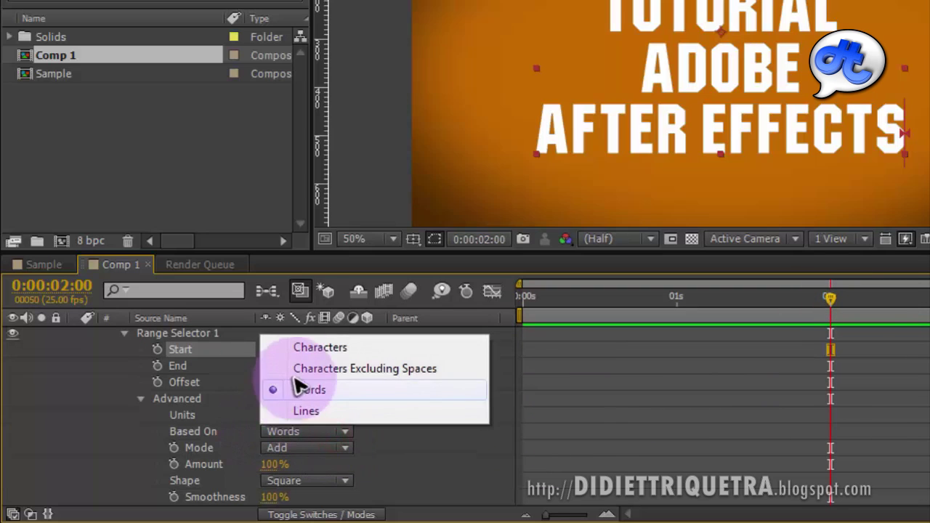
pyautogui.click(317, 350)
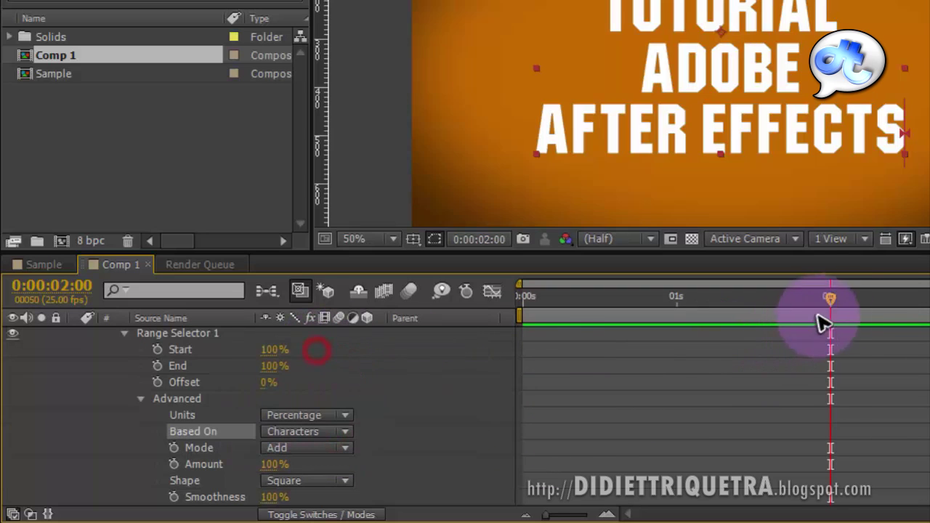
pyautogui.click(157, 350)
pyautogui.click(812, 320)
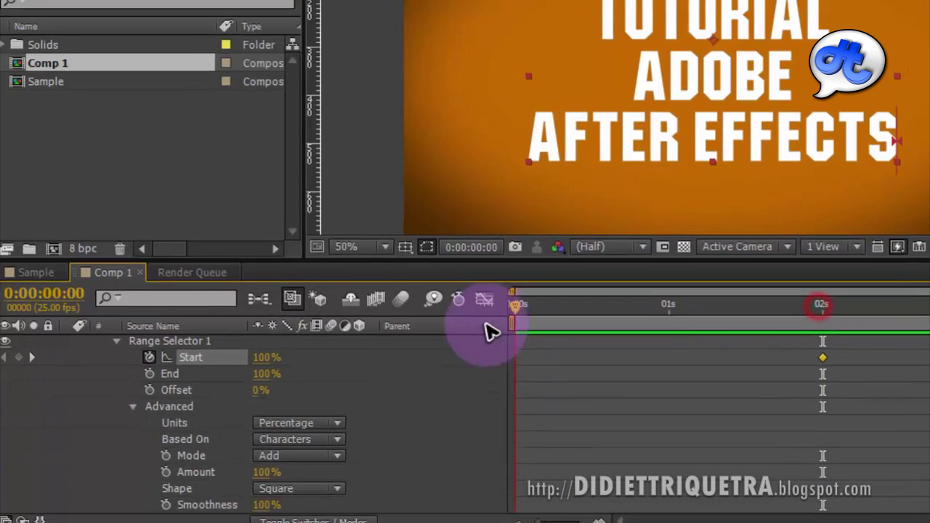
# Set Start to 0% at the first frame and preview the character-by-character type-on.
pyautogui.press('Home')
pyautogui.moveTo(273, 348); pyautogui.dragTo(94, 358)
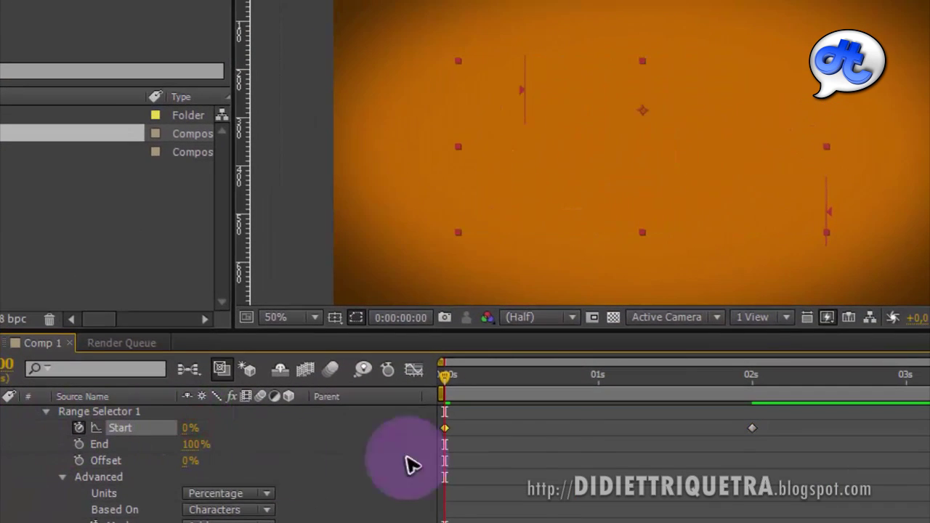
pyautogui.press('space')
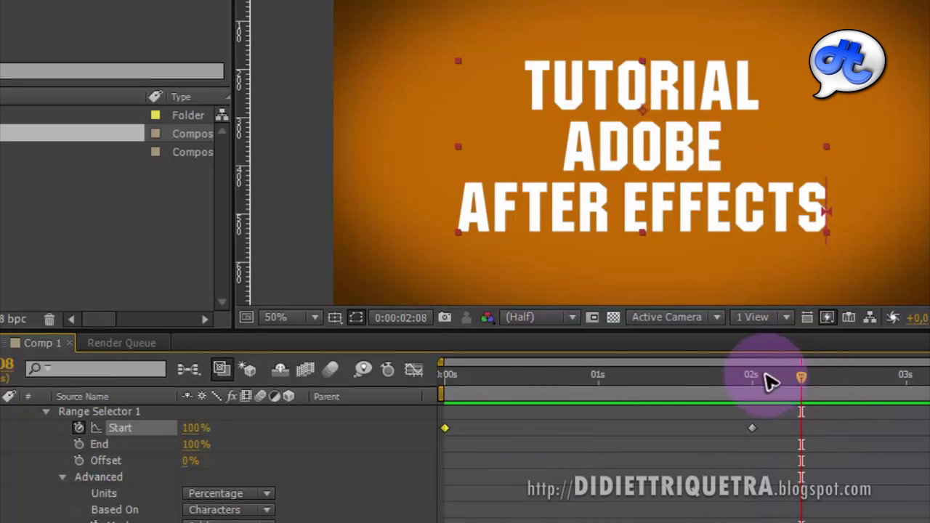
pyautogui.press('space')
# Try Based On Words, then Lines, previewing each and checking a frame showing only TUTORIAL.
pyautogui.click(266, 510)
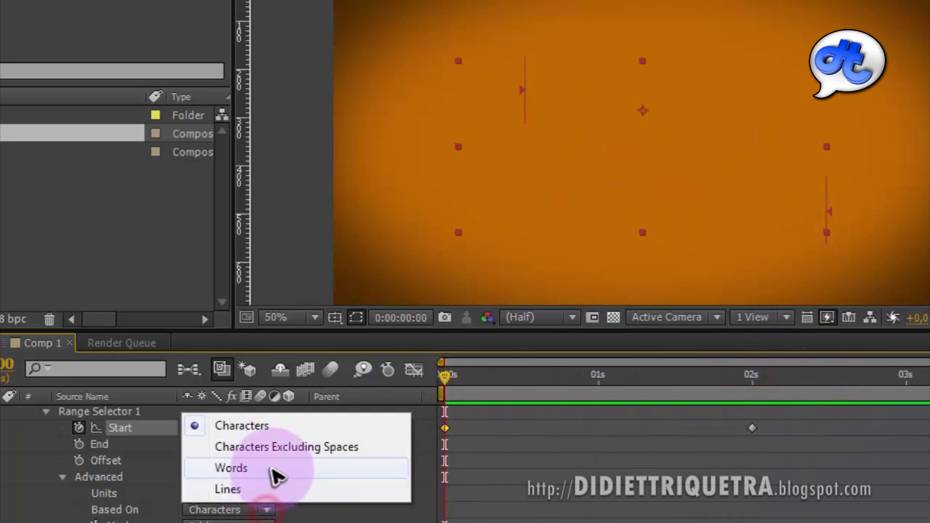
pyautogui.click(270, 469)
pyautogui.press('space')
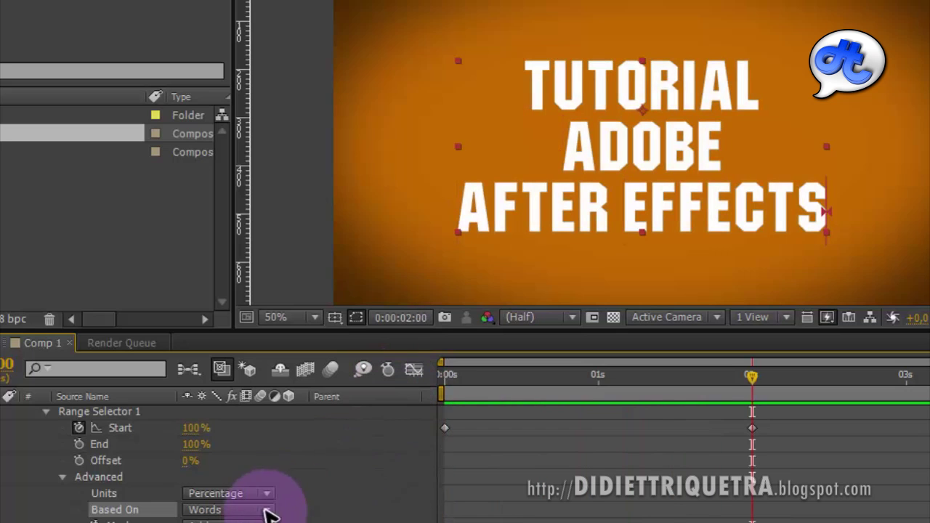
pyautogui.click(269, 511)
pyautogui.click(269, 499)
pyautogui.click(560, 379)
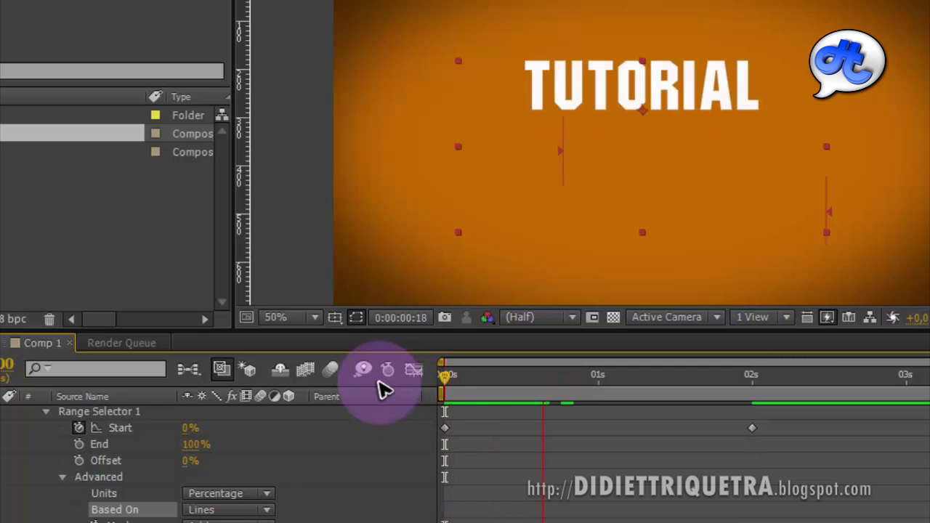
pyautogui.moveTo(527, 390)
pyautogui.mouseDown()
pyautogui.moveTo(546, 398)
pyautogui.moveTo(753, 396)
pyautogui.moveTo(582, 409)
pyautogui.mouseUp()
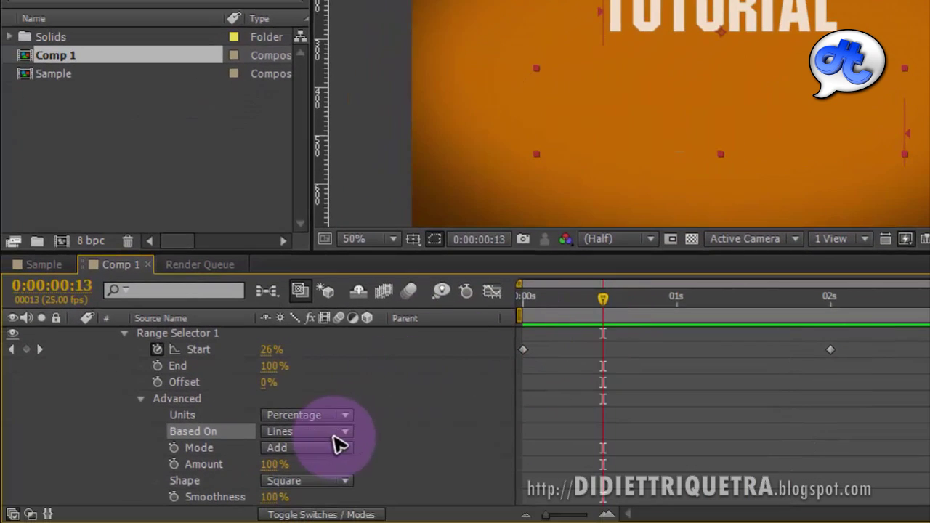
# Set Based On back to Characters, scrub the reveal, and select Animator 1.
pyautogui.click(342, 435)
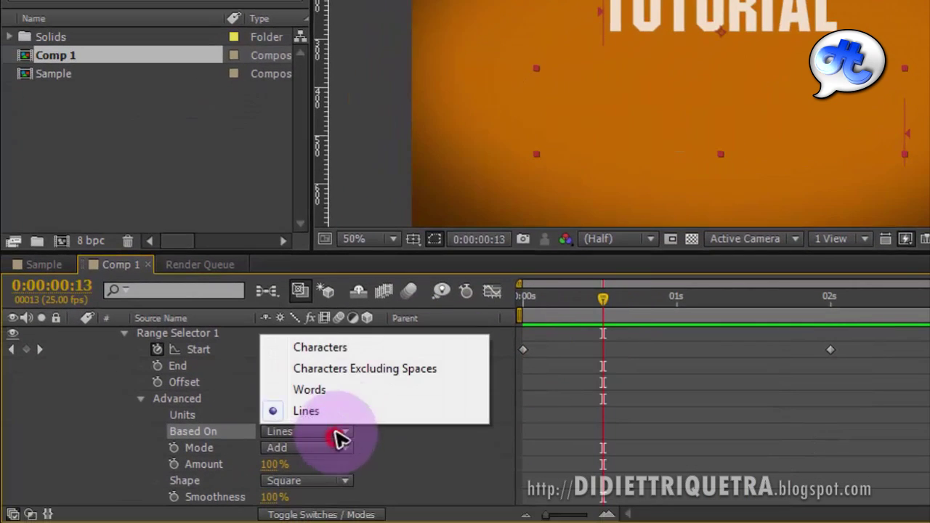
pyautogui.click(320, 348)
pyautogui.moveTo(595, 296); pyautogui.dragTo(527, 303)
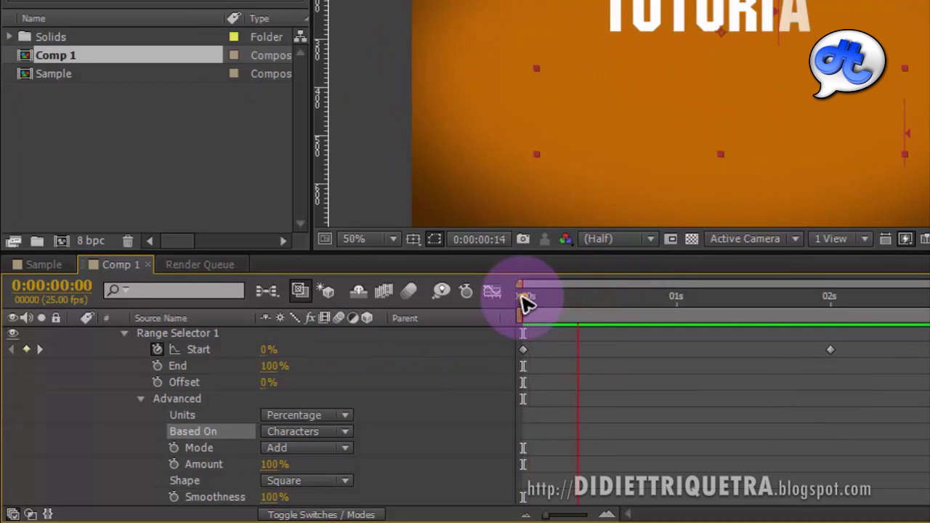
pyautogui.click(581, 381)
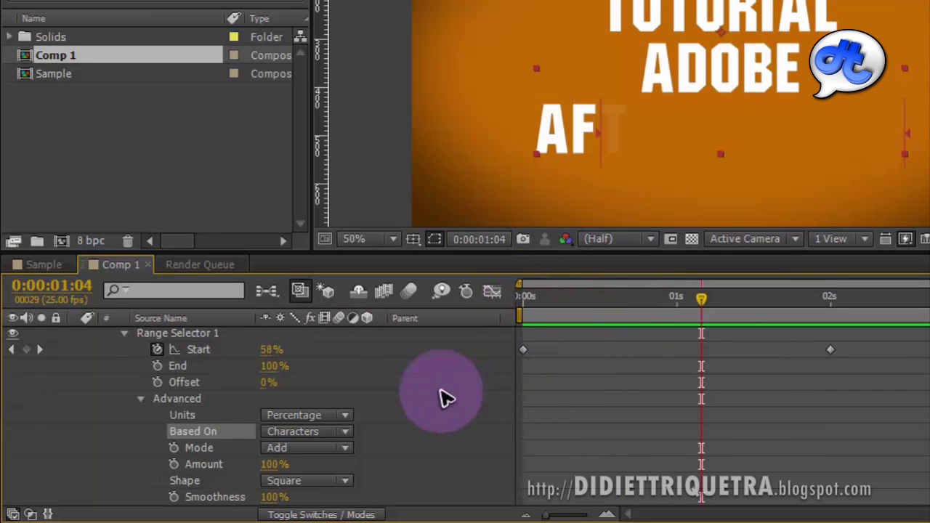
pyautogui.scroll(3, 297, 400)
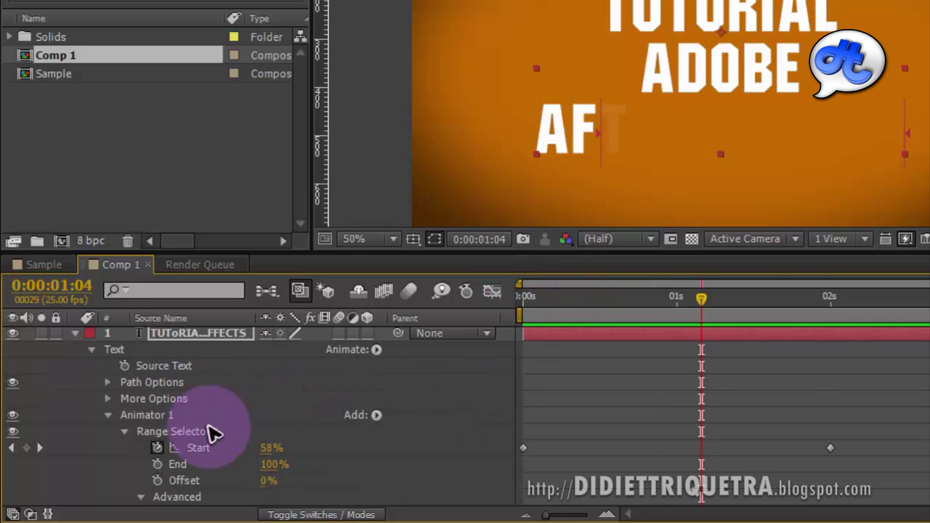
pyautogui.click(161, 415)
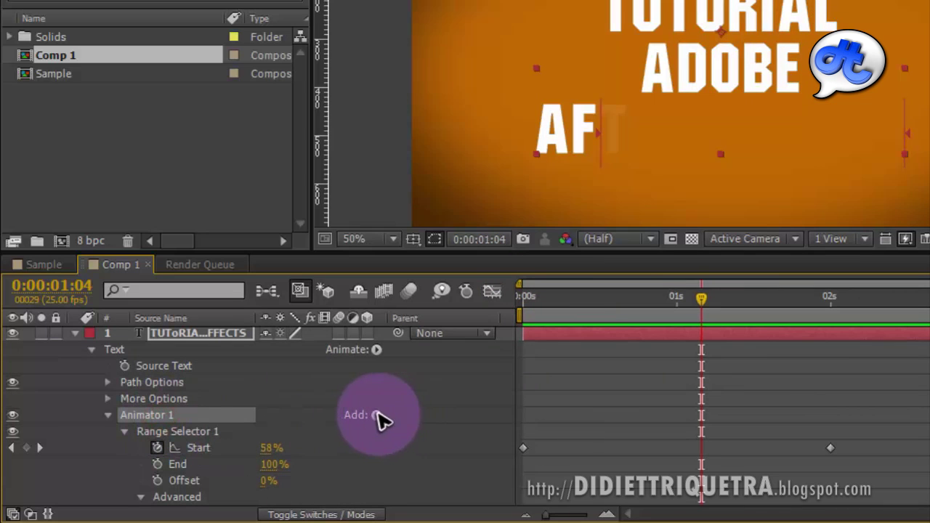
# Add a Position property to Animator 1 and preview the reveal from the first frame.
pyautogui.click(377, 415)
pyautogui.moveTo(417, 422)
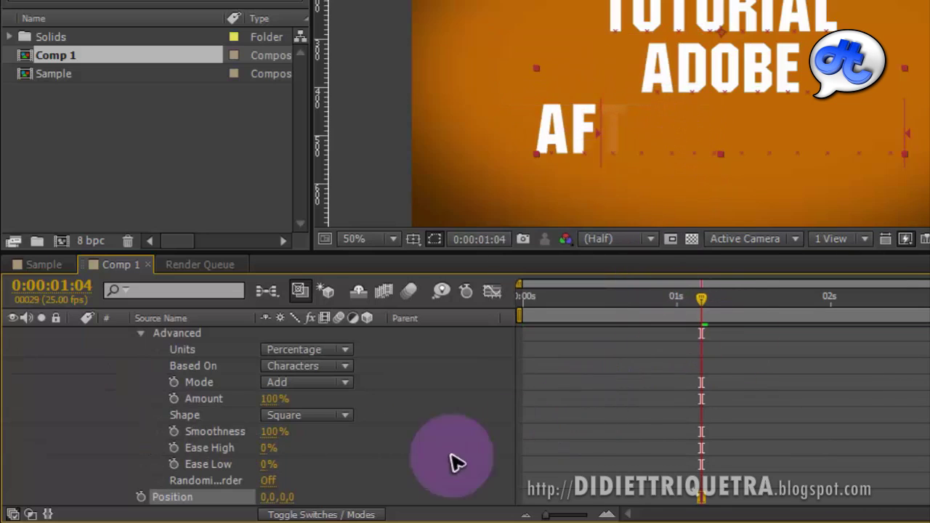
pyautogui.scroll(-3, 429, 421)
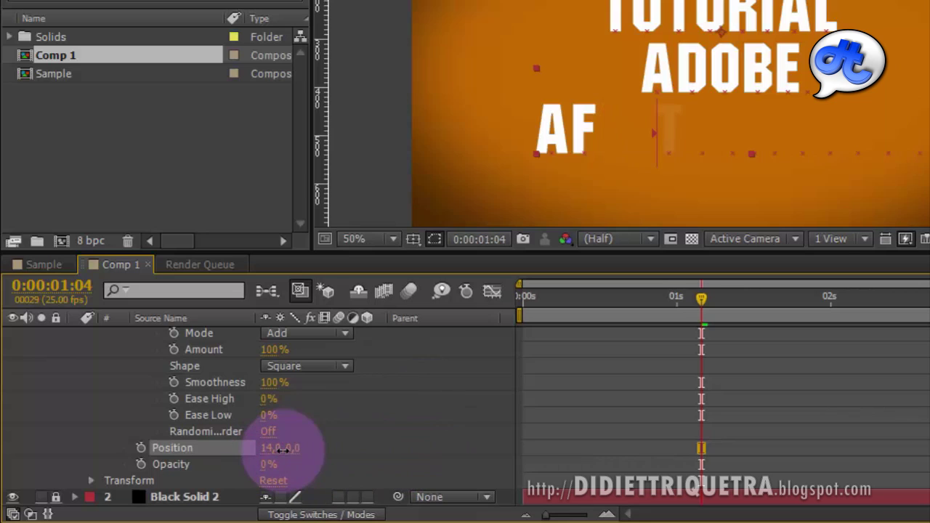
pyautogui.moveTo(700, 299)
pyautogui.mouseDown()
pyautogui.moveTo(491, 311)
pyautogui.moveTo(742, 311)
pyautogui.mouseUp()
pyautogui.click(229, 452)
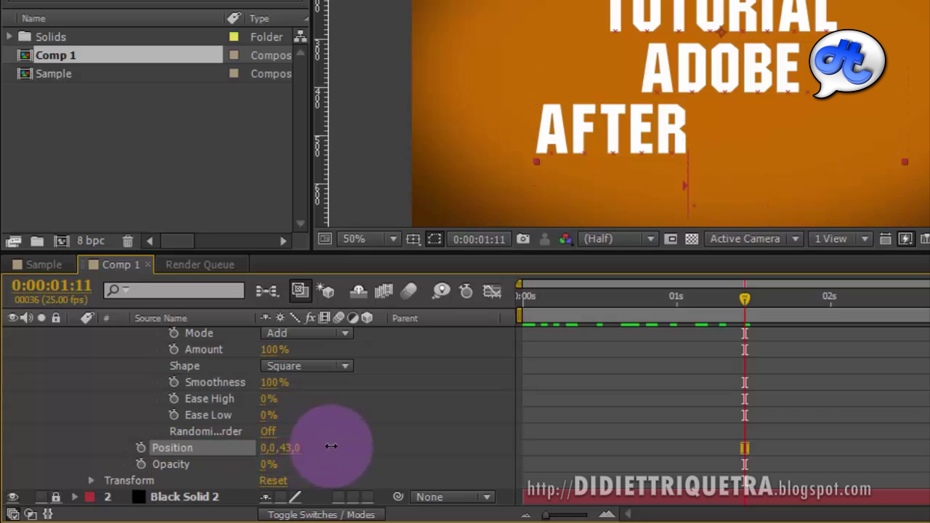
pyautogui.moveTo(741, 302); pyautogui.dragTo(534, 319)
pyautogui.press('KP_0')
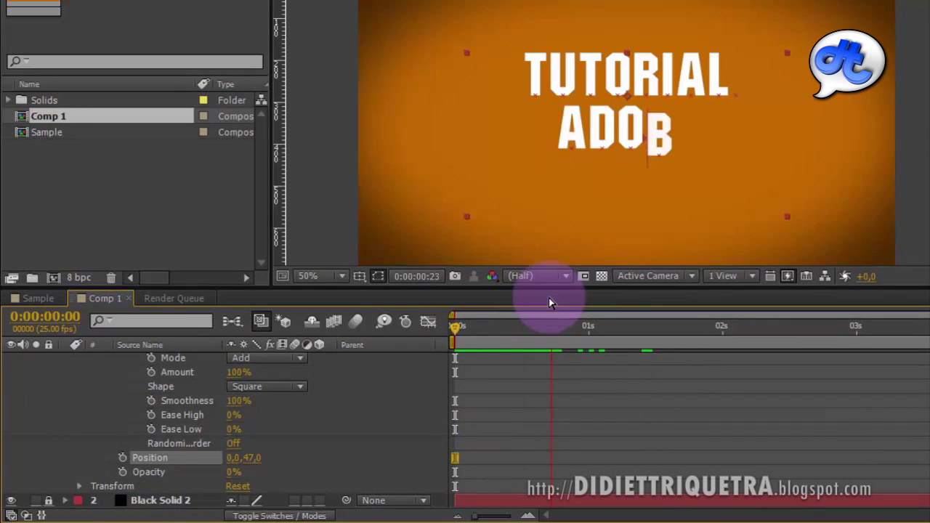
# Scrub the Position Y offset to 2.0 and scrub the timeline to watch letters slide in.
pyautogui.moveTo(685, 327); pyautogui.dragTo(546, 354)
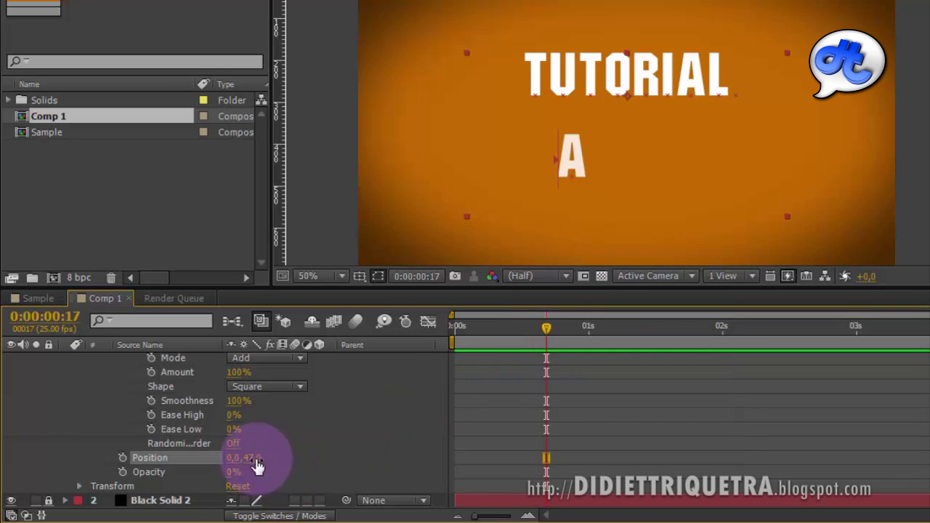
pyautogui.moveTo(250, 458); pyautogui.dragTo(224, 464)
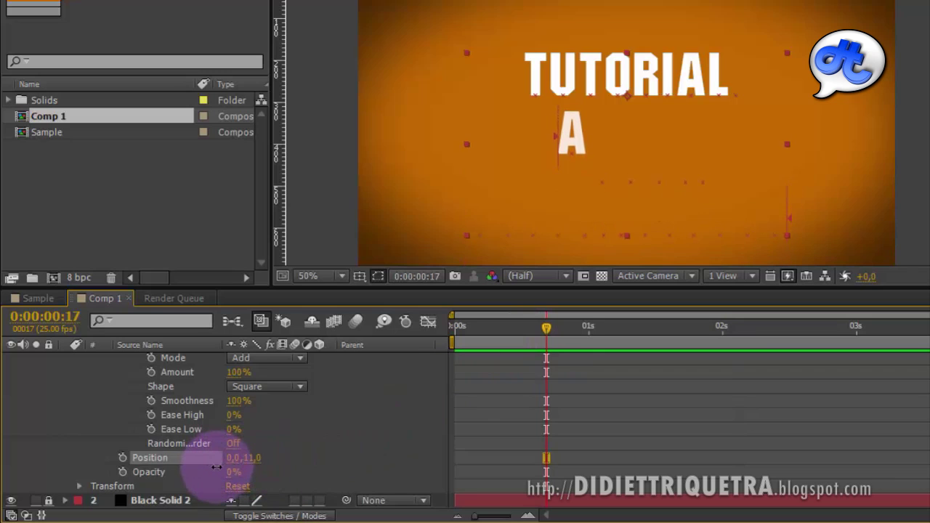
pyautogui.moveTo(549, 327); pyautogui.dragTo(417, 339)
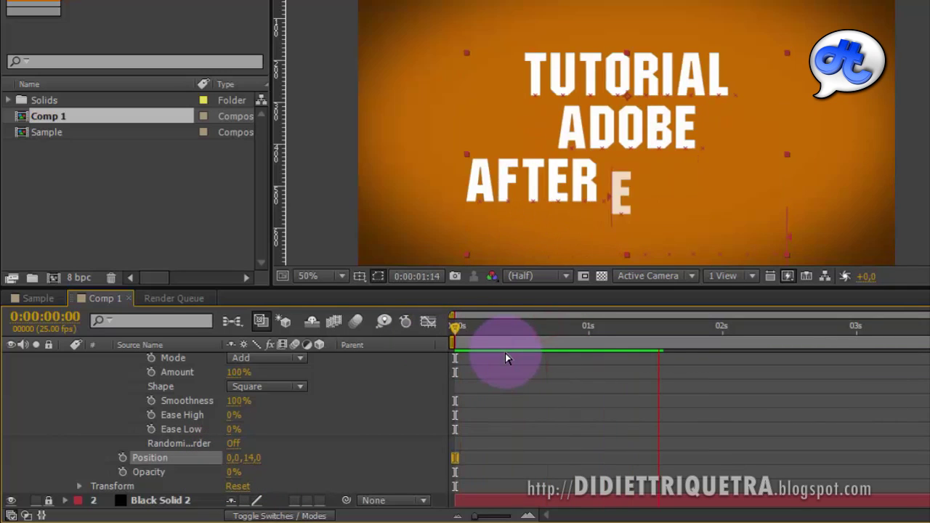
pyautogui.click(508, 333)
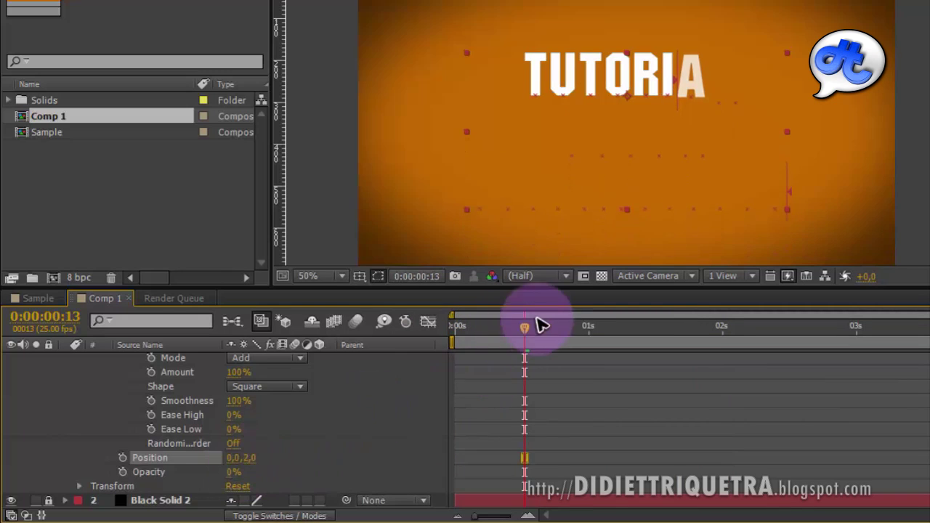
pyautogui.moveTo(524, 327); pyautogui.dragTo(452, 333)
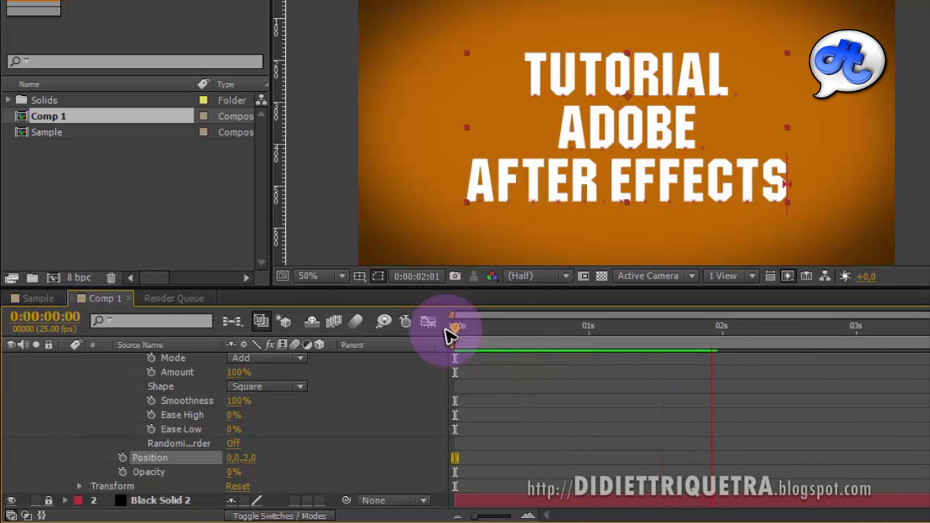
pyautogui.moveTo(451, 334); pyautogui.dragTo(563, 336)
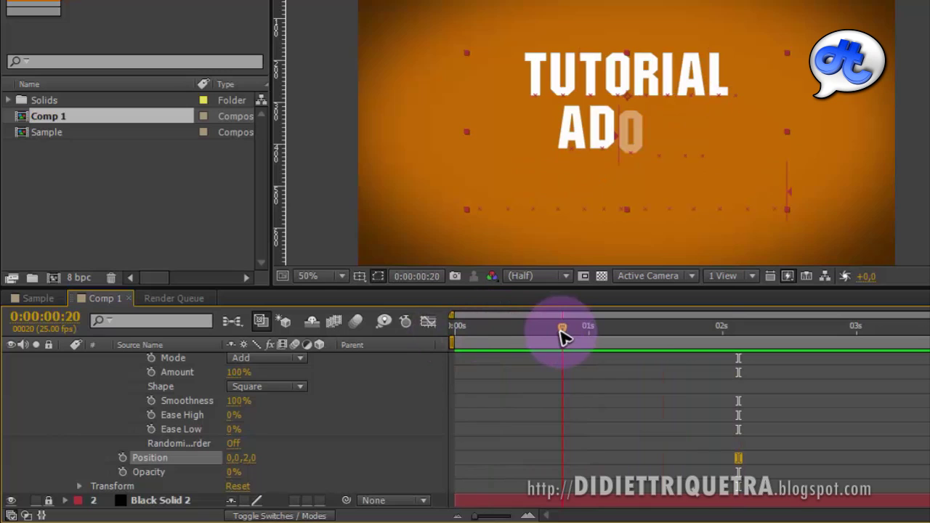
pyautogui.moveTo(564, 336)
pyautogui.mouseDown()
pyautogui.moveTo(574, 353)
pyautogui.moveTo(479, 356)
pyautogui.moveTo(473, 336)
pyautogui.mouseUp()
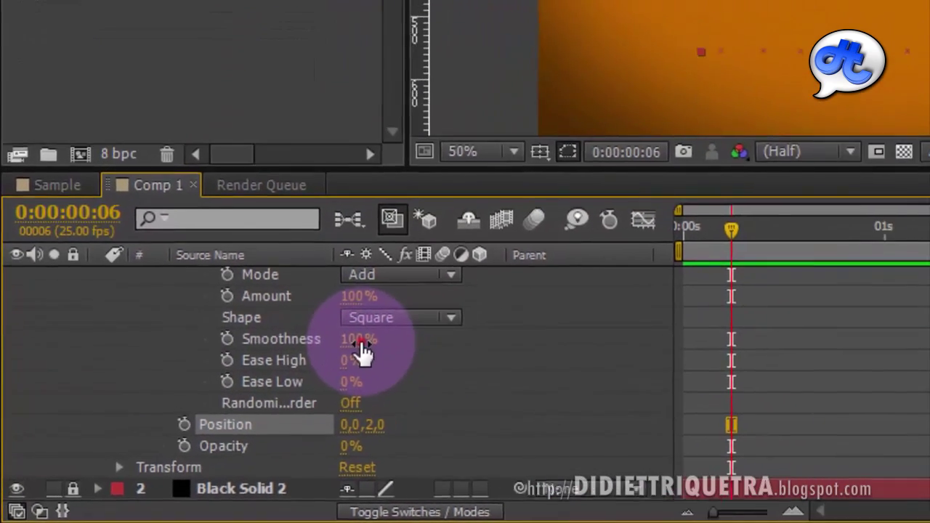
# Drop Smoothness to 0% and preview the hard-edged reveal through the word AFTER.
pyautogui.moveTo(405, 327); pyautogui.dragTo(132, 328)
pyautogui.moveTo(528, 314); pyautogui.dragTo(495, 320)
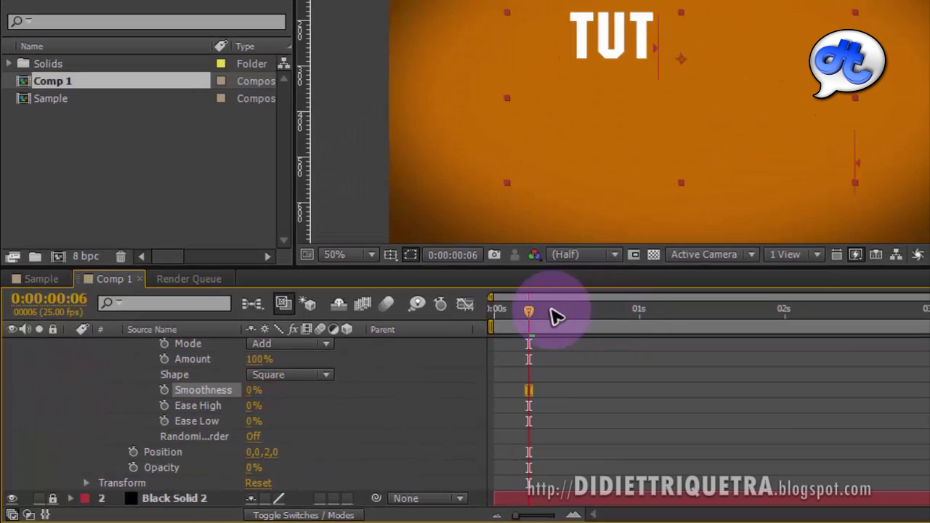
pyautogui.press('space')
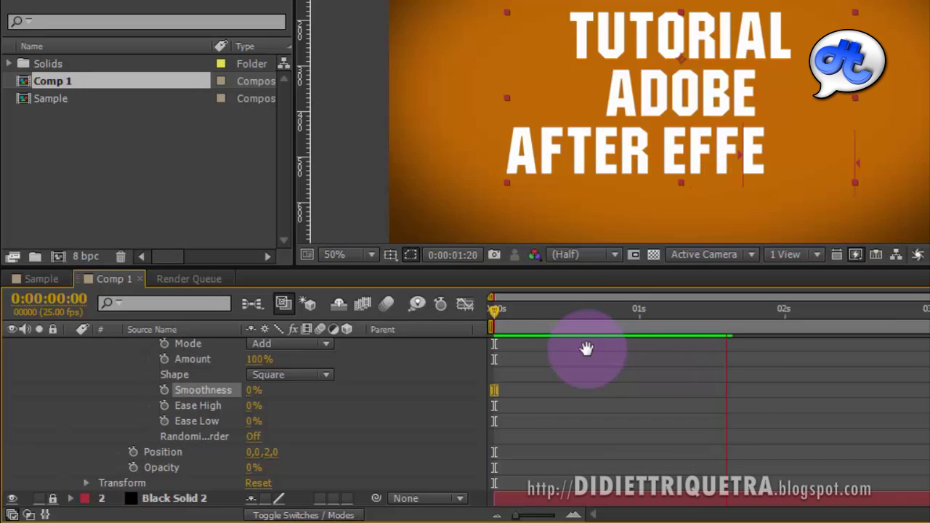
pyautogui.moveTo(609, 313); pyautogui.dragTo(506, 327)
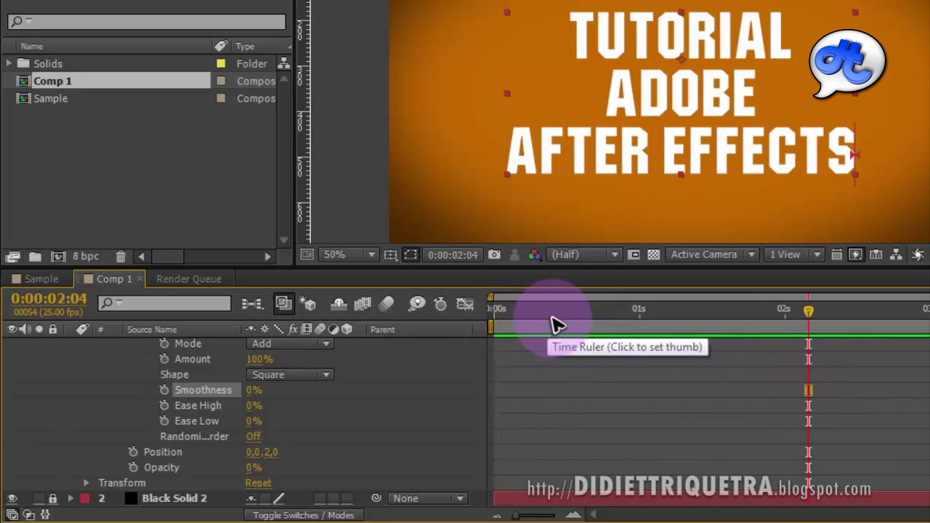
pyautogui.moveTo(517, 325); pyautogui.dragTo(708, 327)
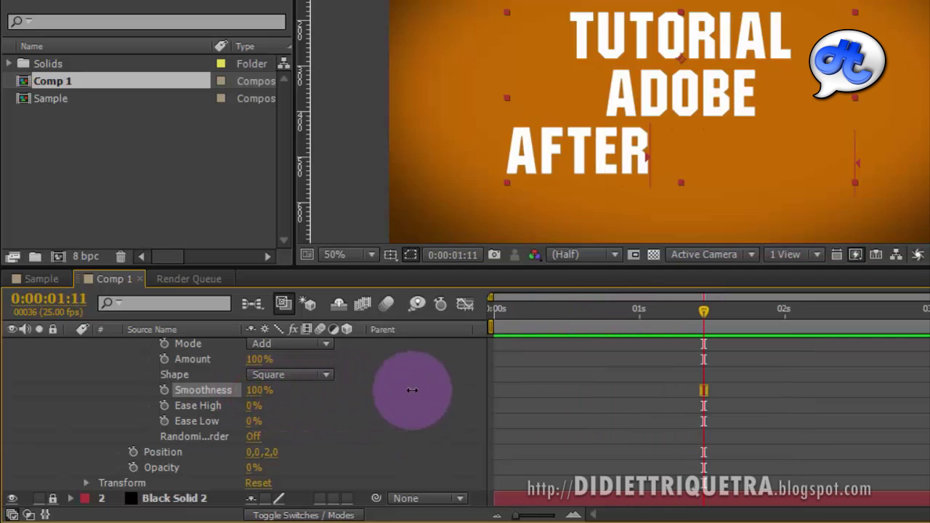
# Replay the reveal from the start and step through the first word's appearance.
pyautogui.click(566, 312)
pyautogui.press('KP_0')
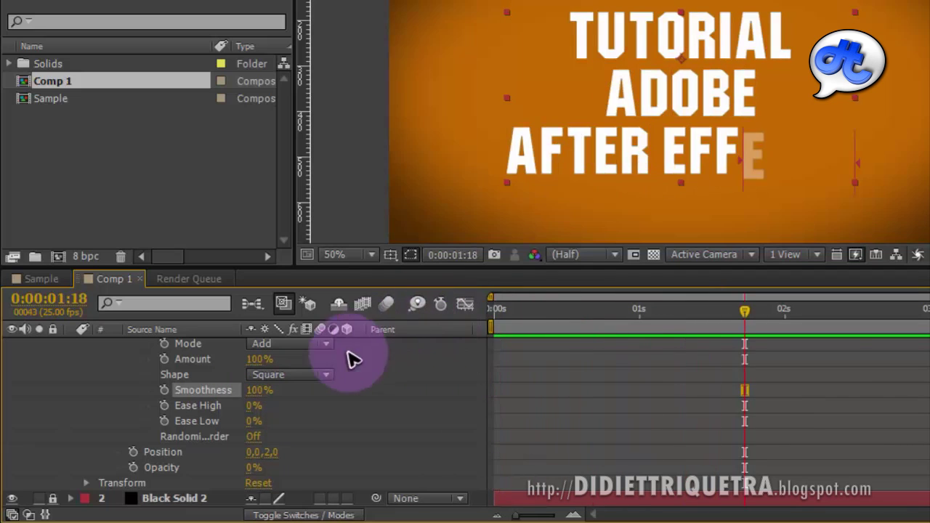
pyautogui.click(513, 312)
pyautogui.moveTo(526, 314); pyautogui.dragTo(560, 313)
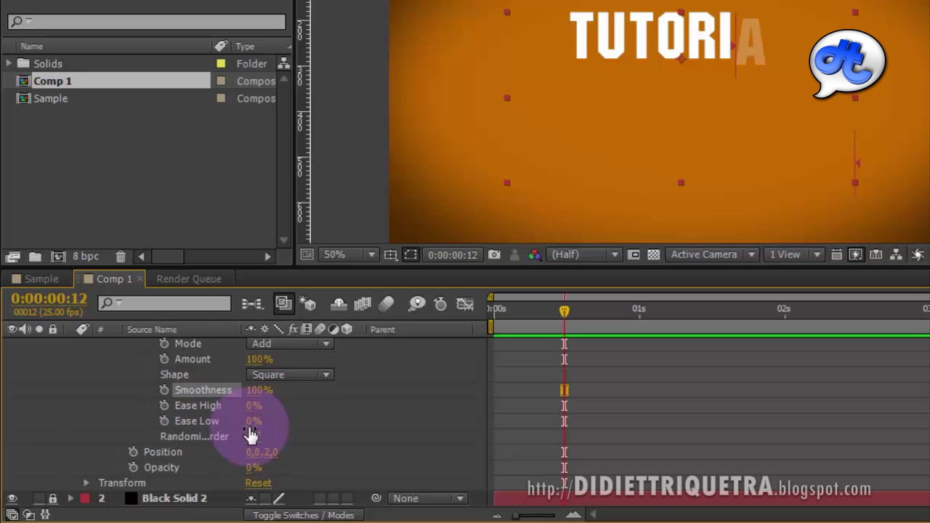
# Raise Ease Low to 98% and preview the eased reveal twice.
pyautogui.moveTo(251, 423); pyautogui.dragTo(457, 427)
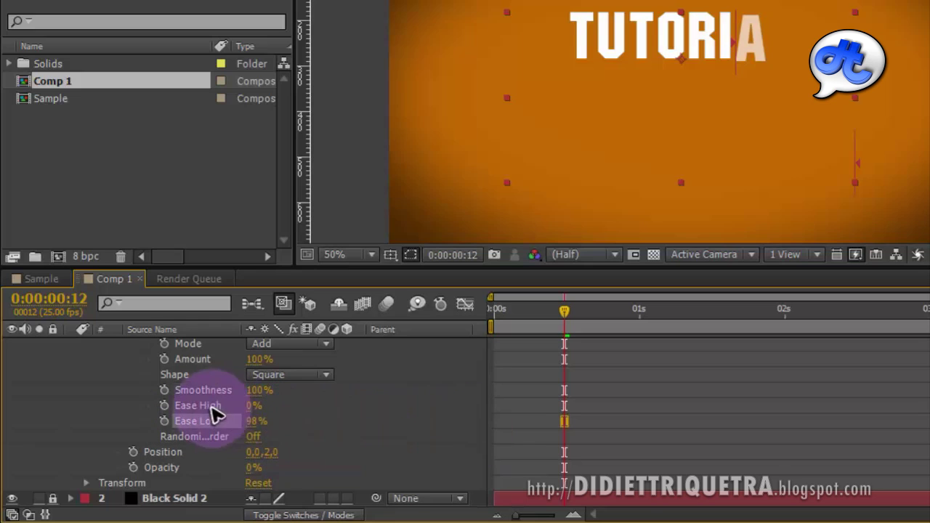
pyautogui.moveTo(565, 313); pyautogui.dragTo(476, 320)
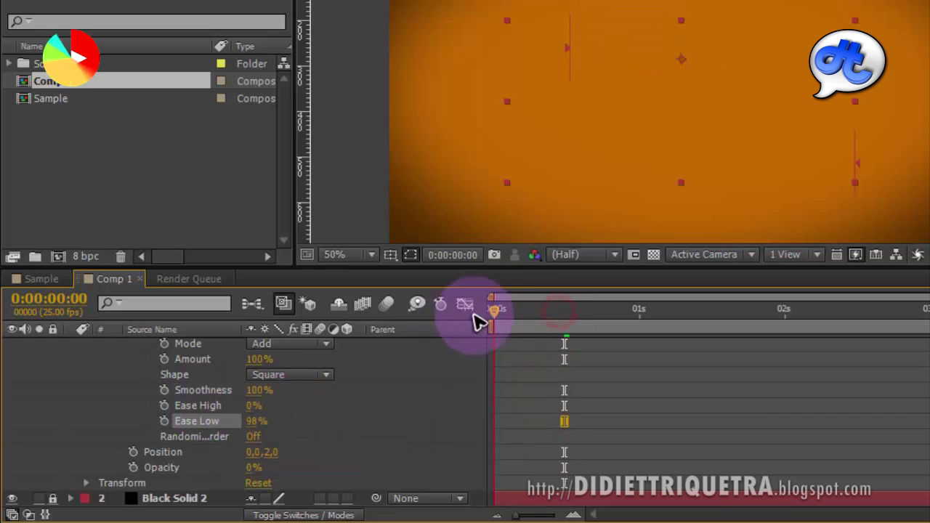
pyautogui.press('KP_0')
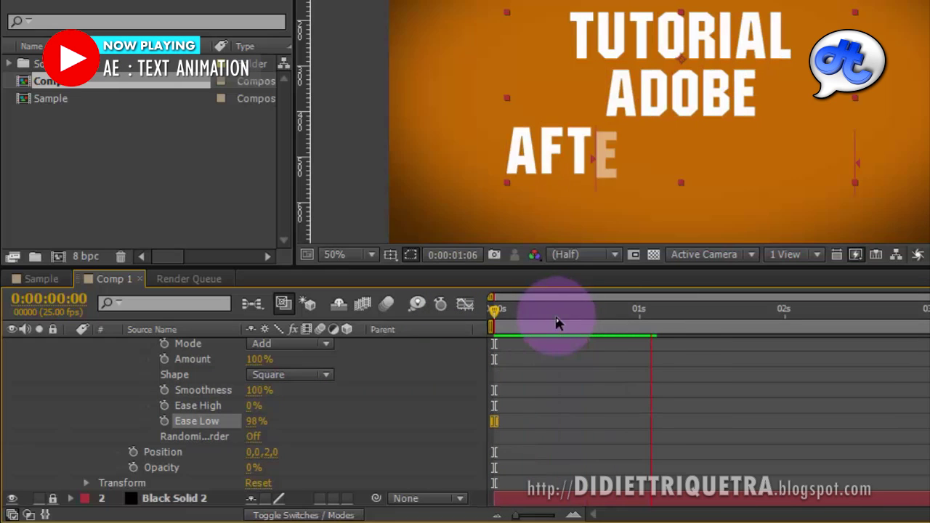
pyautogui.press('space')
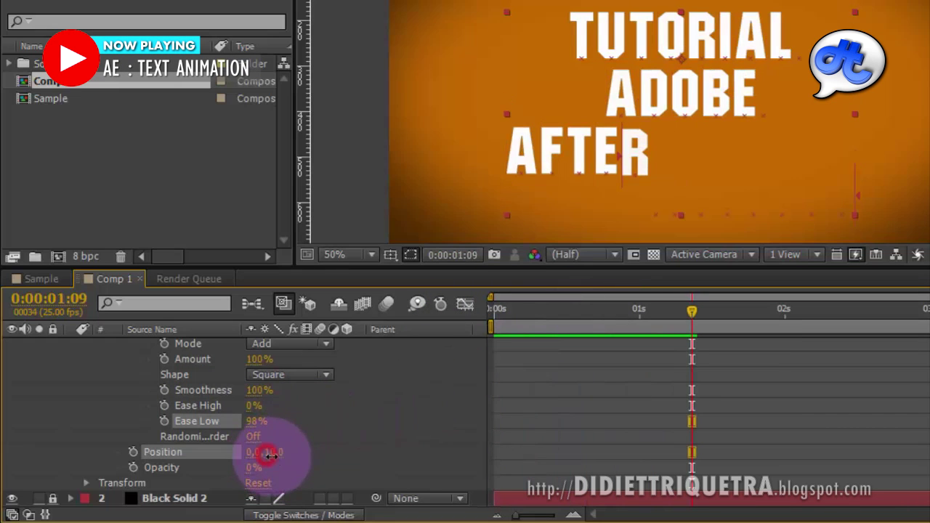
pyautogui.moveTo(610, 313); pyautogui.dragTo(483, 323)
pyautogui.press('KP_0')
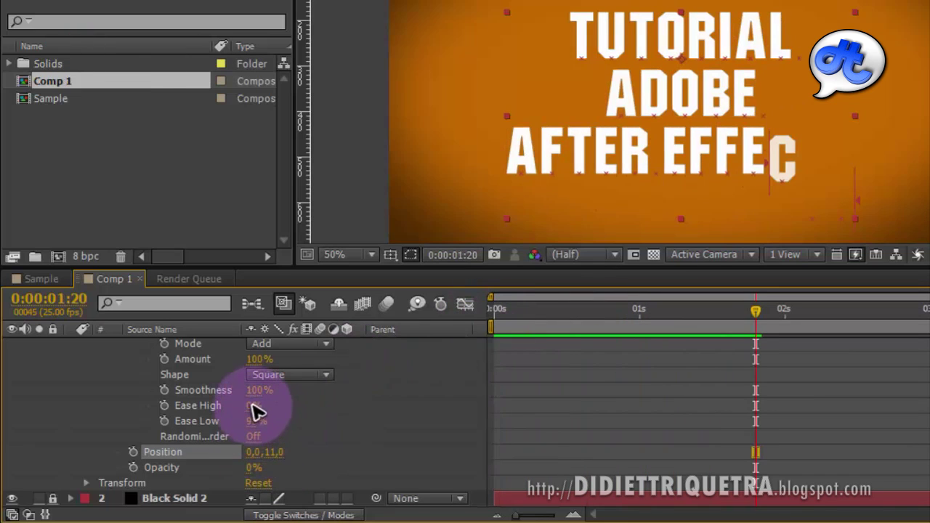
# Try Ease High at -100% and preview the title animation.
pyautogui.moveTo(253, 405); pyautogui.dragTo(72, 414)
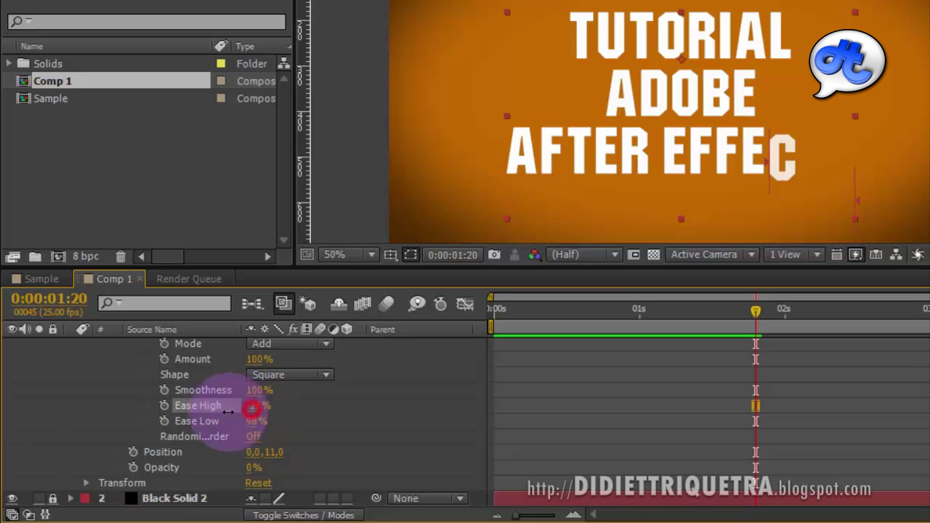
pyautogui.moveTo(611, 313); pyautogui.dragTo(547, 317)
pyautogui.press('KP_0')
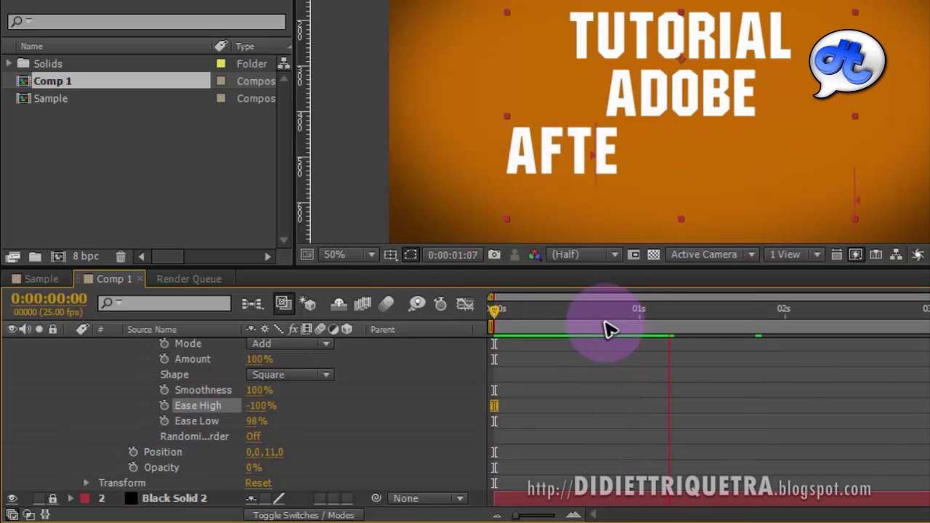
pyautogui.click(275, 425)
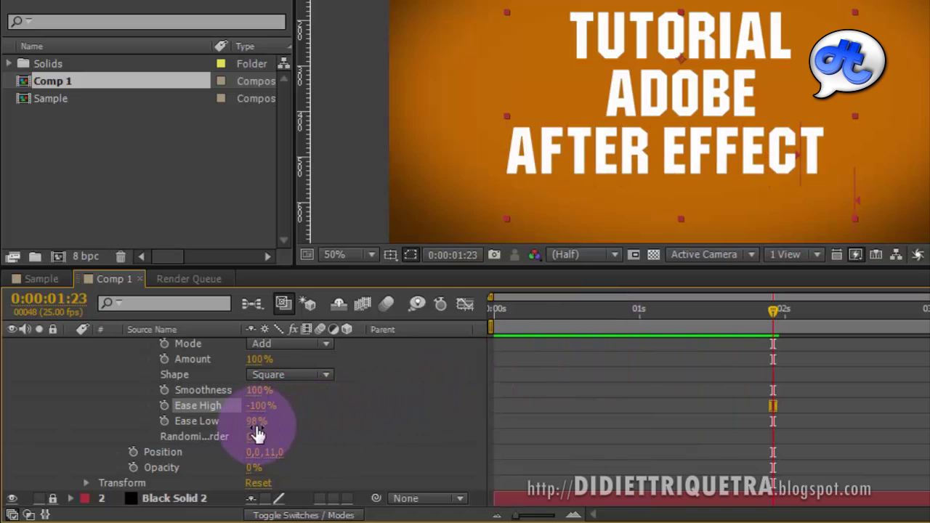
# Set Ease Low to 100%, replay the reveal, and inspect it at frame 3.
pyautogui.moveTo(255, 433)
pyautogui.mouseDown()
pyautogui.moveTo(63, 424)
pyautogui.moveTo(475, 411)
pyautogui.mouseUp()
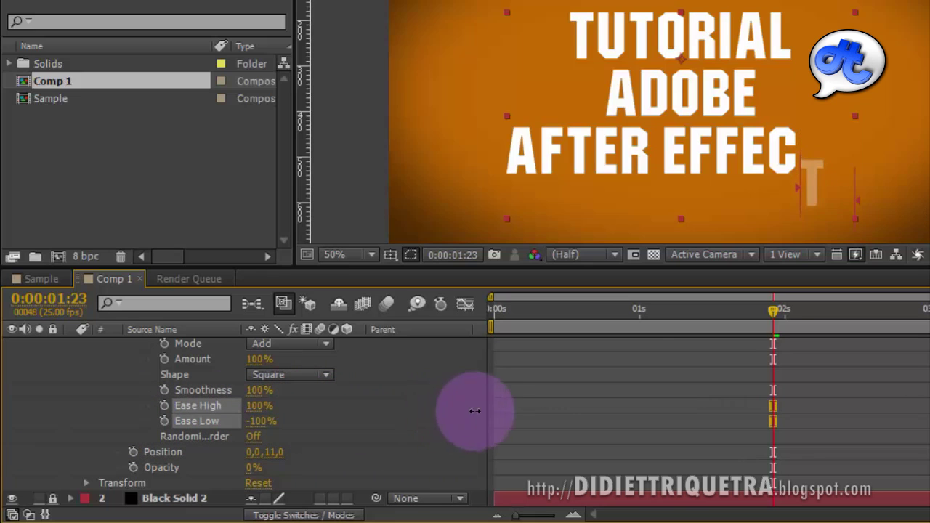
pyautogui.moveTo(618, 310); pyautogui.dragTo(504, 326)
pyautogui.press('KP_0')
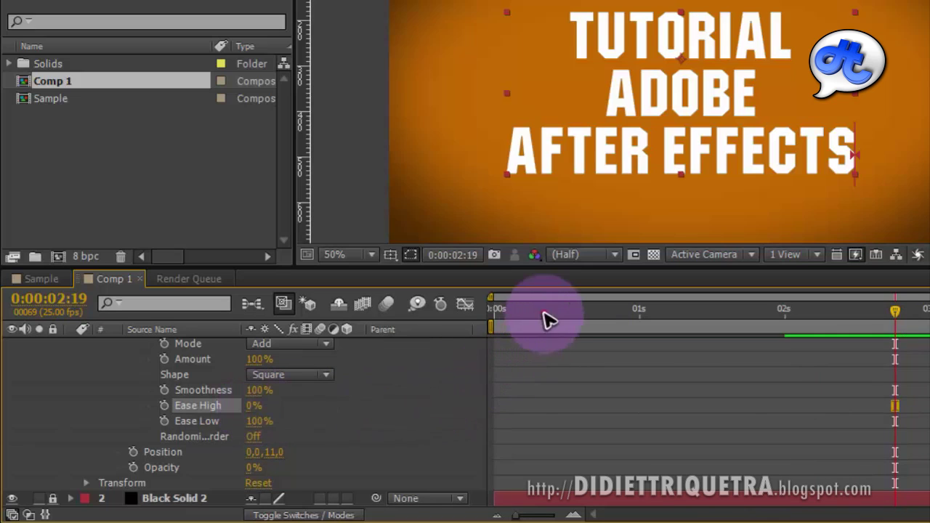
pyautogui.press('KP_0')
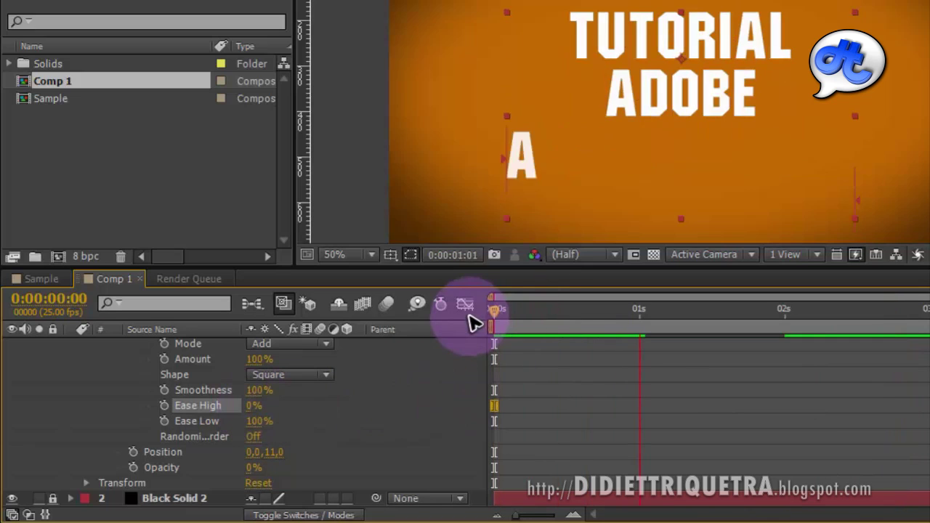
pyautogui.moveTo(470, 322); pyautogui.dragTo(499, 333)
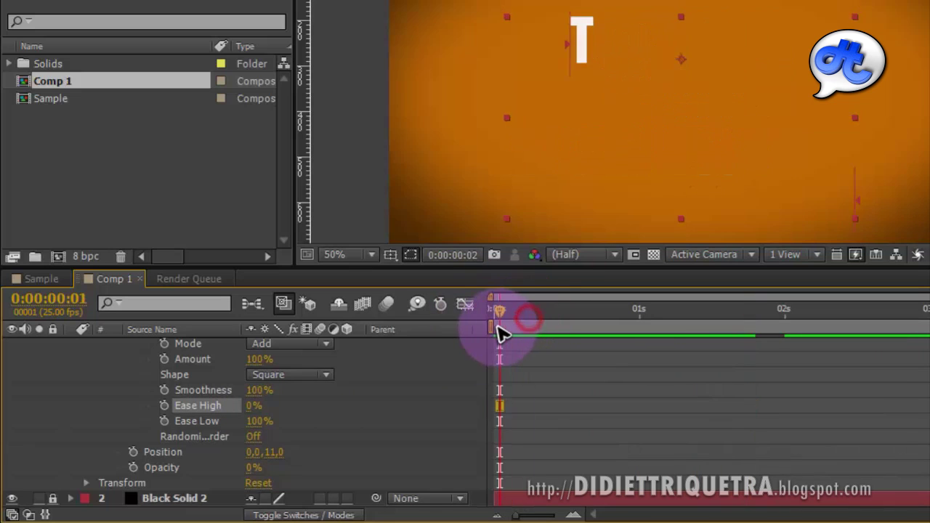
pyautogui.moveTo(536, 323)
pyautogui.mouseDown()
pyautogui.moveTo(512, 325)
pyautogui.moveTo(581, 351)
pyautogui.moveTo(518, 347)
pyautogui.mouseUp()
# Add a Rotation property to Animator 1.
pyautogui.scroll(1, 310, 425)
pyautogui.scroll(-1, 314, 427)
pyautogui.scroll(2, 316, 425)
pyautogui.scroll(1, 315, 429)
pyautogui.scroll(1, 315, 428)
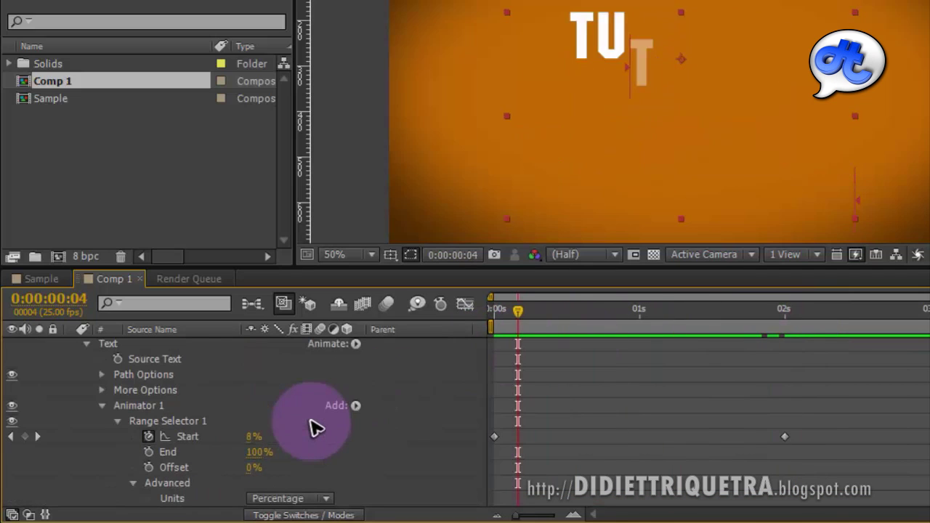
pyautogui.scroll(-1, 280, 453)
pyautogui.scroll(1, 285, 452)
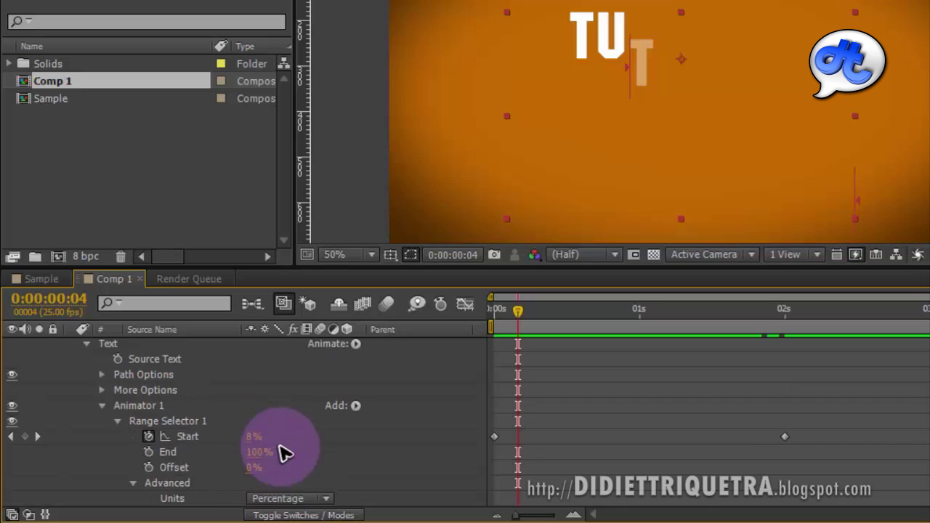
pyautogui.click(356, 405)
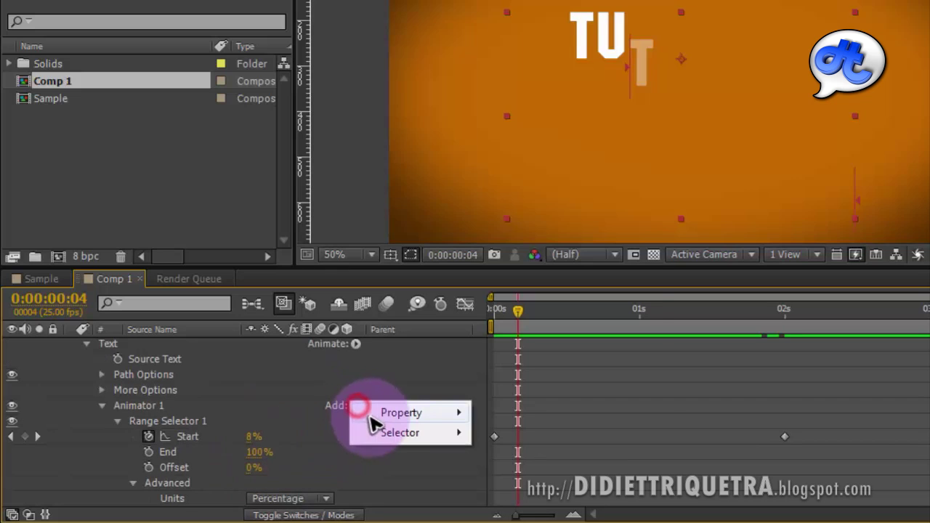
pyautogui.click(392, 412)
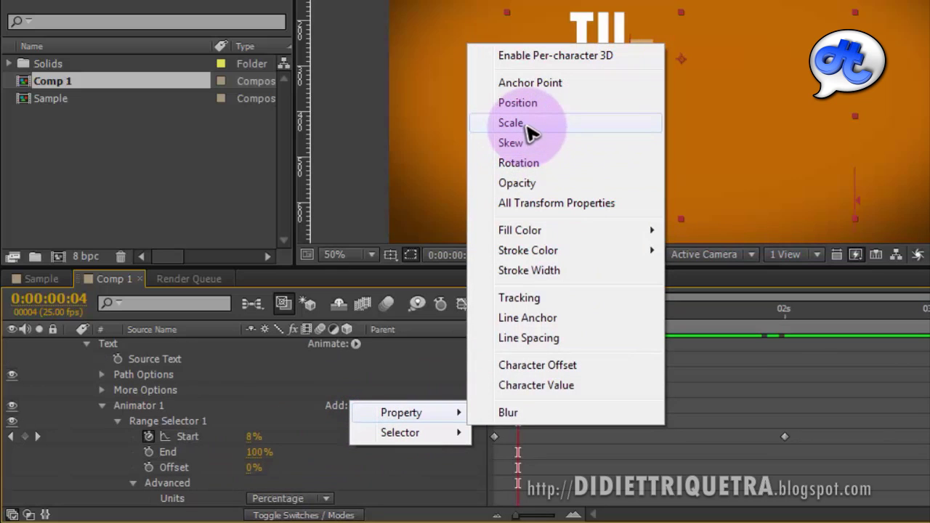
pyautogui.click(523, 163)
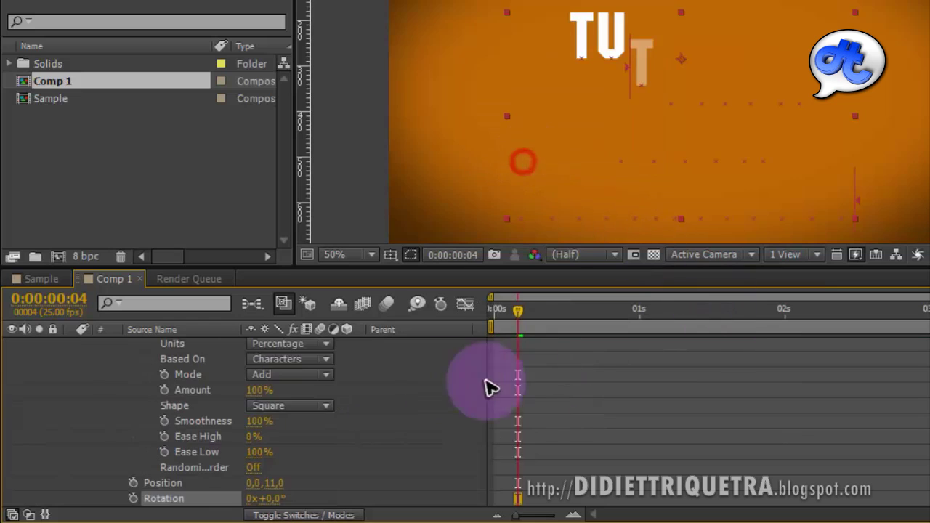
# Reduce the animator's Position offset to 0.0, 11.0, checking it at frame 3.
pyautogui.click(170, 437)
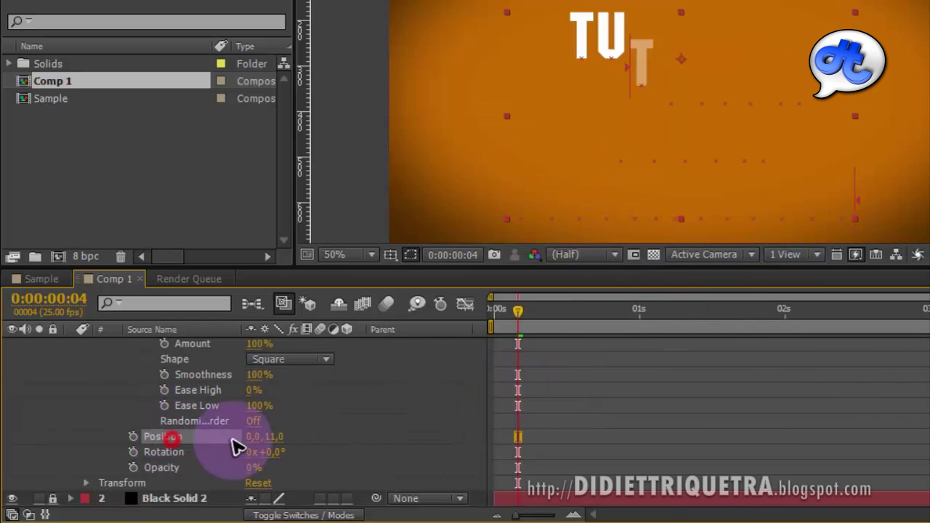
pyautogui.moveTo(519, 313); pyautogui.dragTo(512, 336)
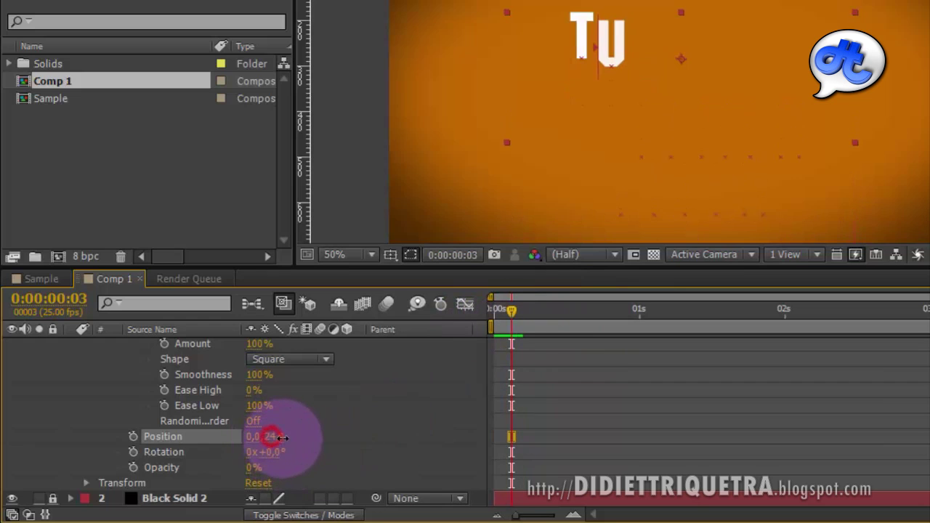
pyautogui.moveTo(309, 438)
pyautogui.mouseDown()
pyautogui.moveTo(291, 447)
pyautogui.moveTo(633, 467)
pyautogui.mouseUp()
# Spin the letters past one full turn and preview the spinning reveal.
pyautogui.moveTo(512, 313); pyautogui.dragTo(469, 313)
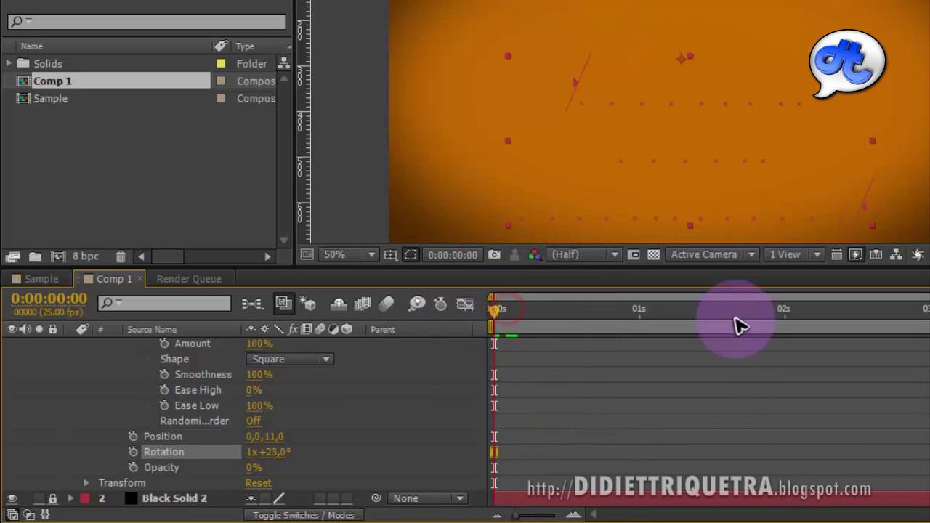
pyautogui.press('space')
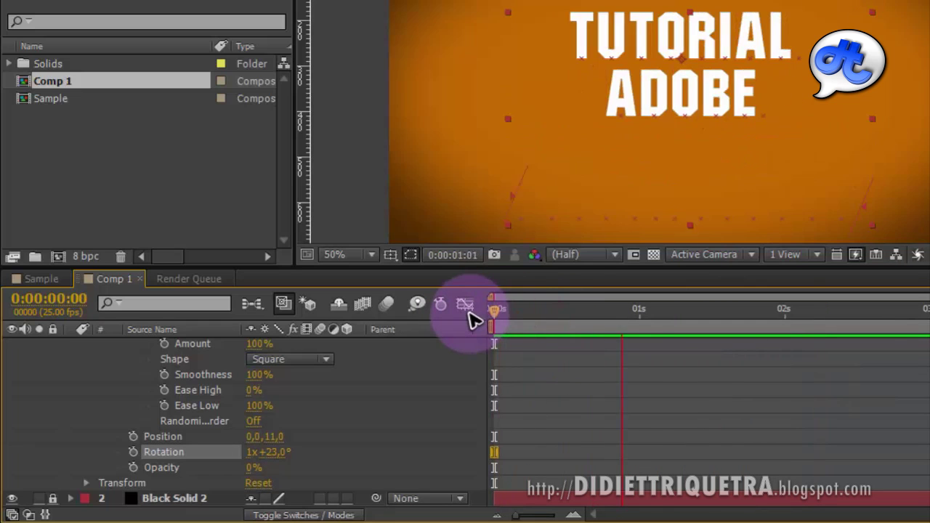
pyautogui.moveTo(515, 312); pyautogui.dragTo(507, 325)
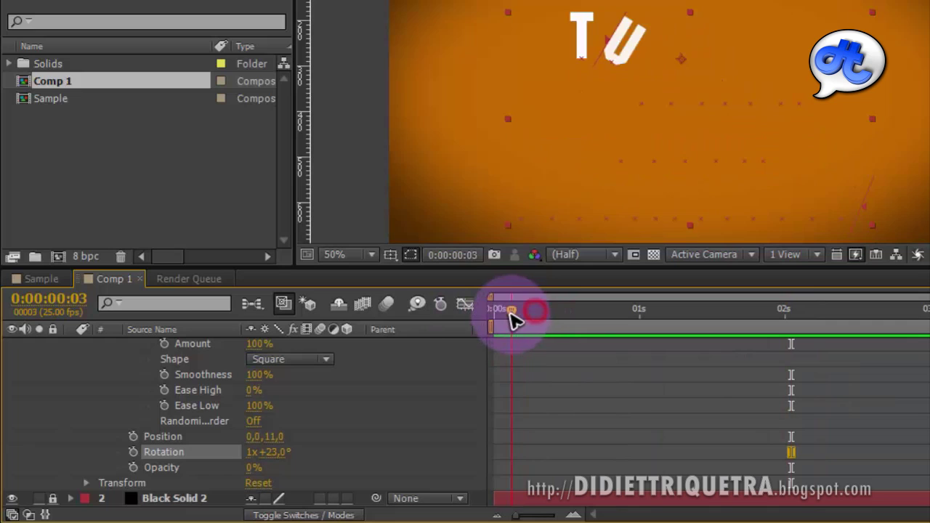
pyautogui.click(291, 445)
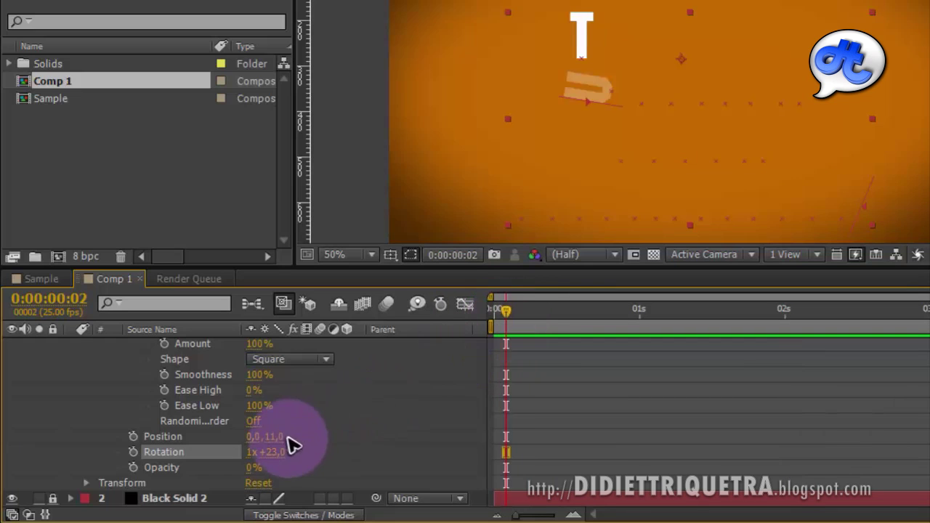
# Lower the animator's Rotation to 0x+50.0°.
pyautogui.moveTo(276, 454)
pyautogui.mouseDown()
pyautogui.moveTo(256, 459)
pyautogui.moveTo(384, 453)
pyautogui.moveTo(250, 459)
pyautogui.mouseUp()
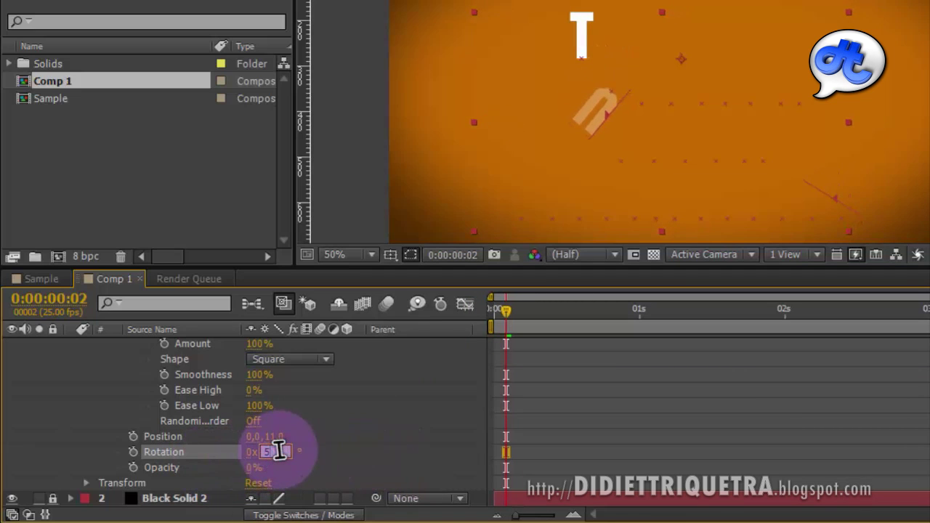
pyautogui.write('0')
pyautogui.click(342, 440)
pyautogui.moveTo(507, 309); pyautogui.dragTo(477, 315)
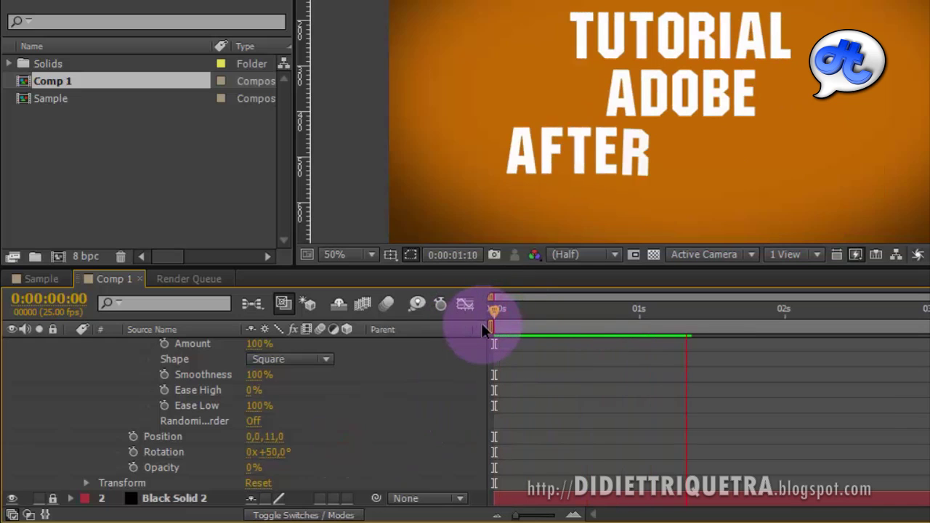
pyautogui.moveTo(552, 314)
pyautogui.mouseDown()
pyautogui.moveTo(497, 318)
pyautogui.moveTo(585, 323)
pyautogui.moveTo(546, 326)
pyautogui.moveTo(565, 326)
pyautogui.mouseUp()
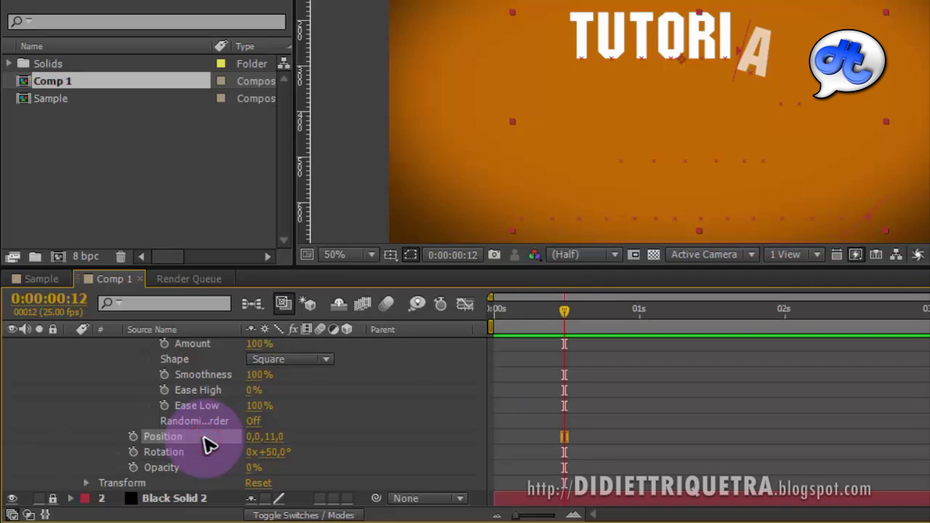
# Delete the Position property from the animator and preview the reveal without it.
pyautogui.press('Delete')
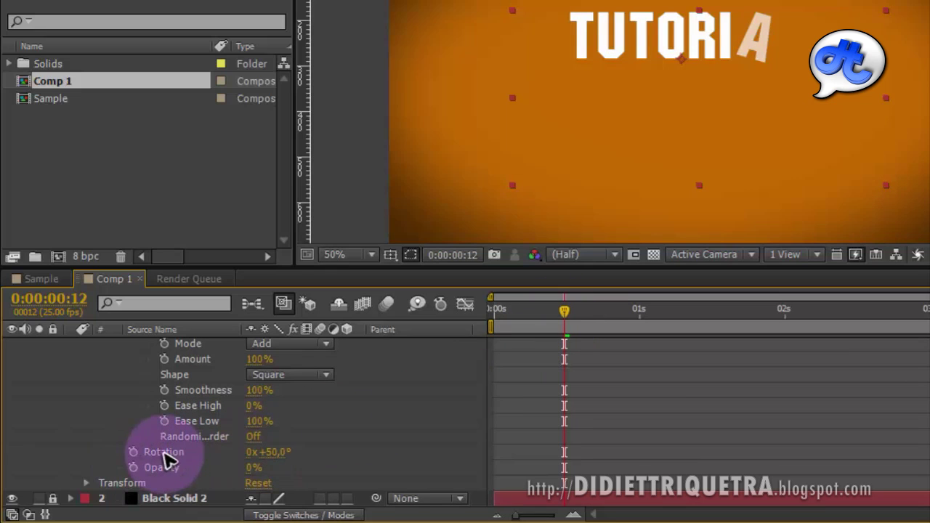
pyautogui.hotkey('ctrl', 'z')
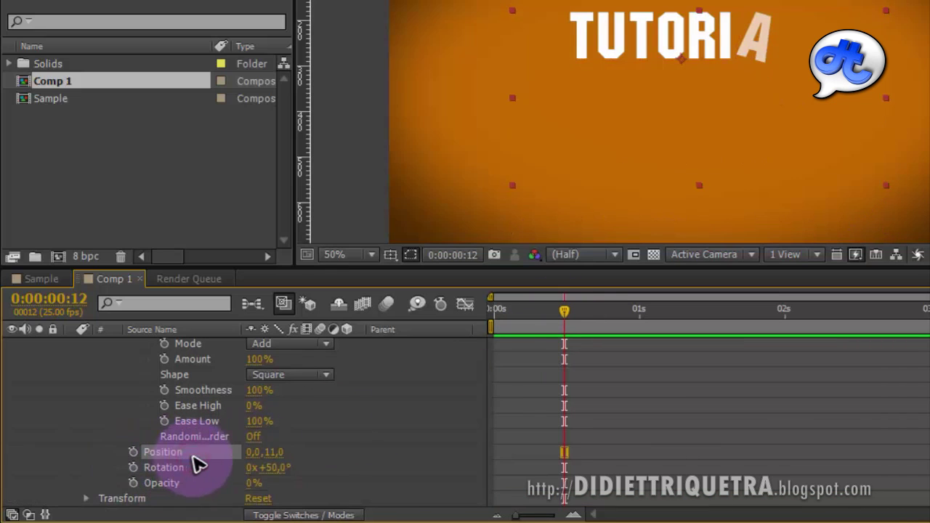
pyautogui.press('Delete')
pyautogui.moveTo(565, 311); pyautogui.dragTo(482, 316)
pyautogui.press('KP_0')
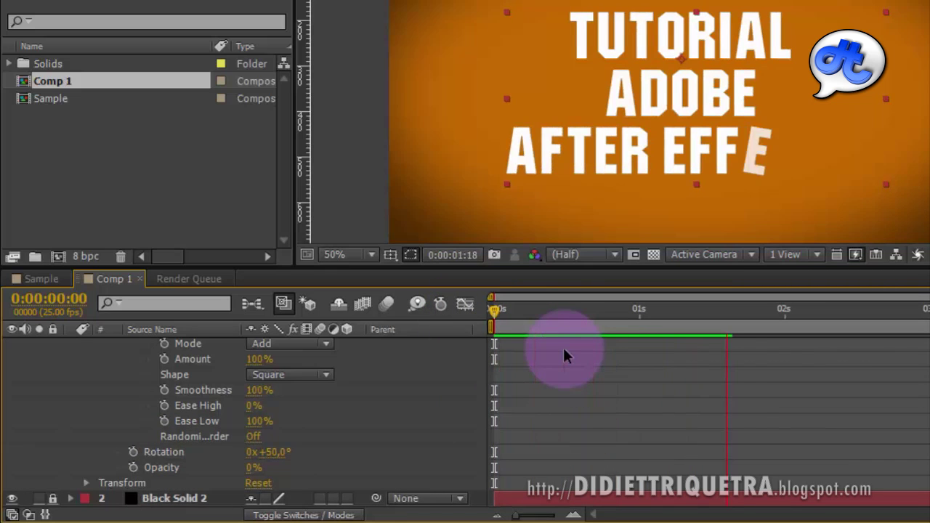
# Review the first half second of the 0x+50° tilting reveal, then open Animator 1's property list.
pyautogui.click(569, 328)
pyautogui.moveTo(502, 311)
pyautogui.mouseDown()
pyautogui.moveTo(569, 337)
pyautogui.moveTo(518, 341)
pyautogui.mouseUp()
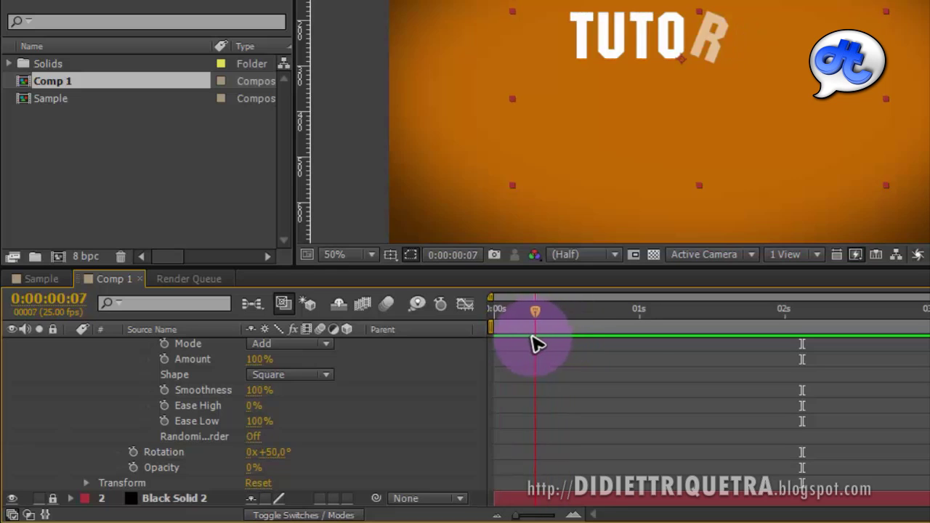
pyautogui.scroll(3, 314, 403)
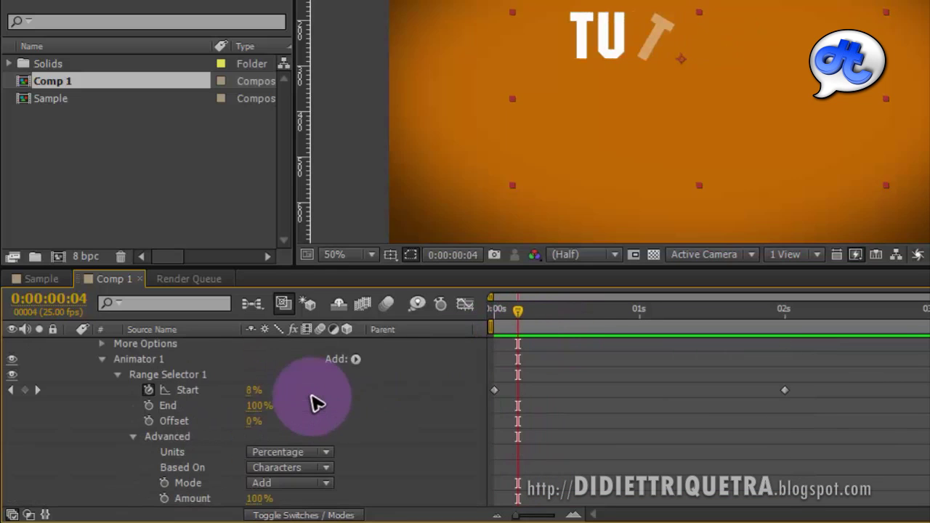
pyautogui.click(355, 359)
# Add Scale to Animator 1, set it to 0%, and preview the reveal from 0:00:00:00.
pyautogui.moveTo(421, 367)
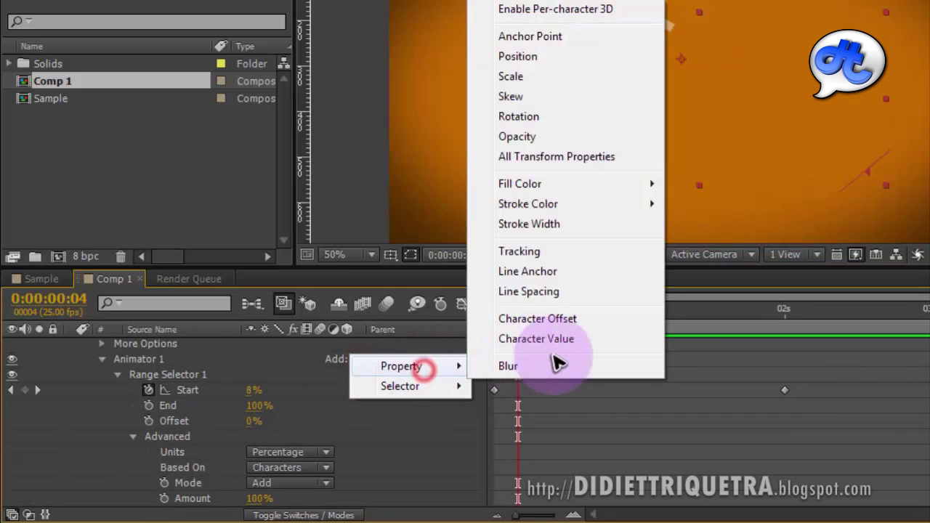
pyautogui.click(546, 75)
pyautogui.scroll(-2, 399, 418)
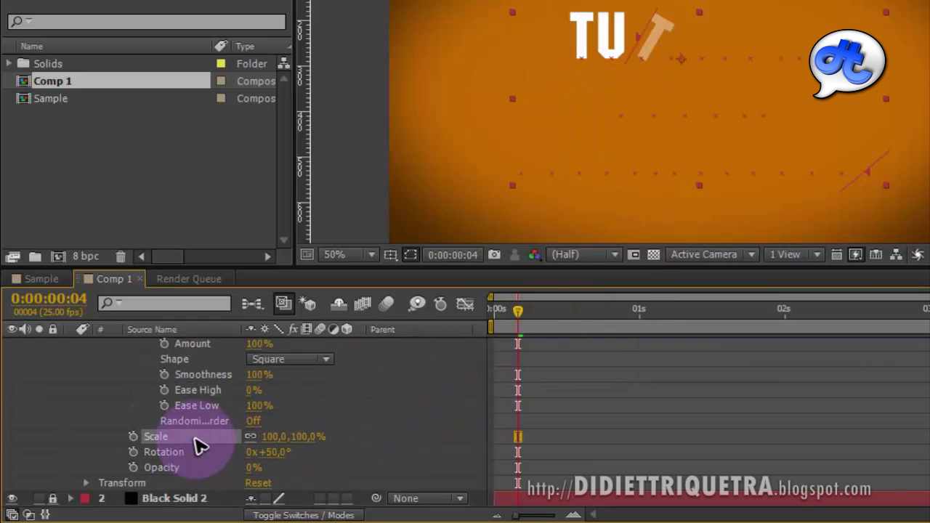
pyautogui.moveTo(530, 309); pyautogui.dragTo(570, 314)
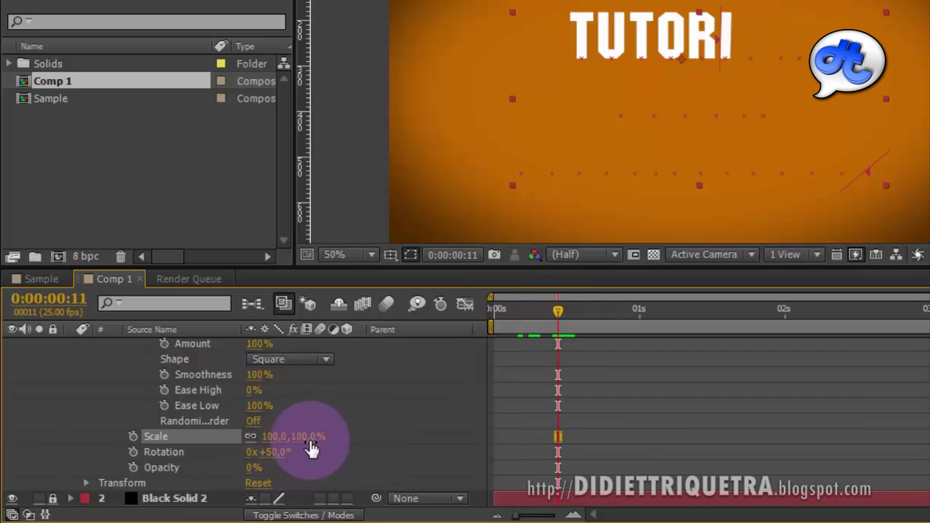
pyautogui.moveTo(295, 436); pyautogui.dragTo(186, 439)
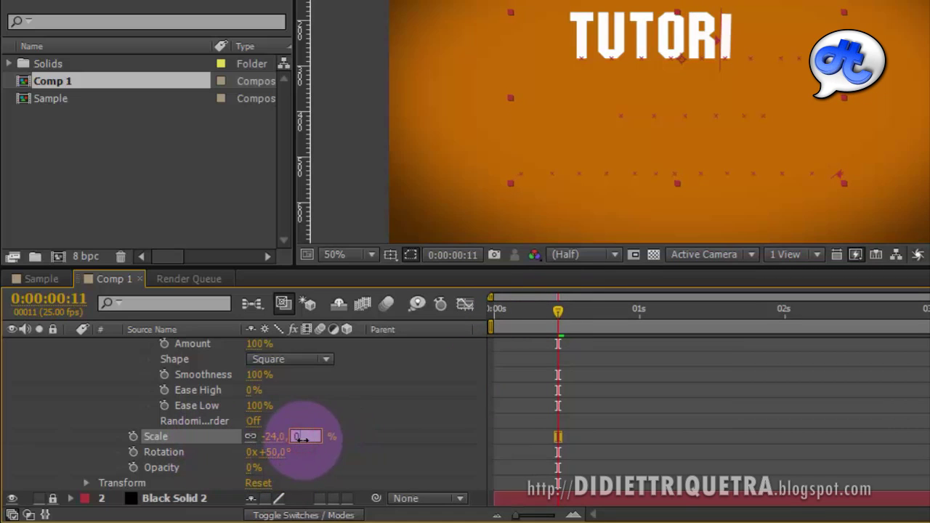
pyautogui.press('Return')
pyautogui.moveTo(557, 318); pyautogui.dragTo(491, 319)
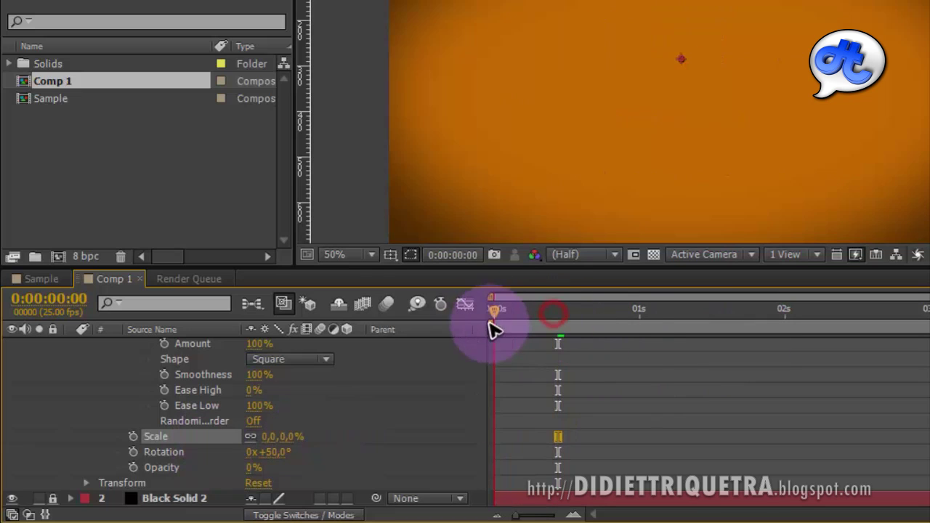
pyautogui.press('space')
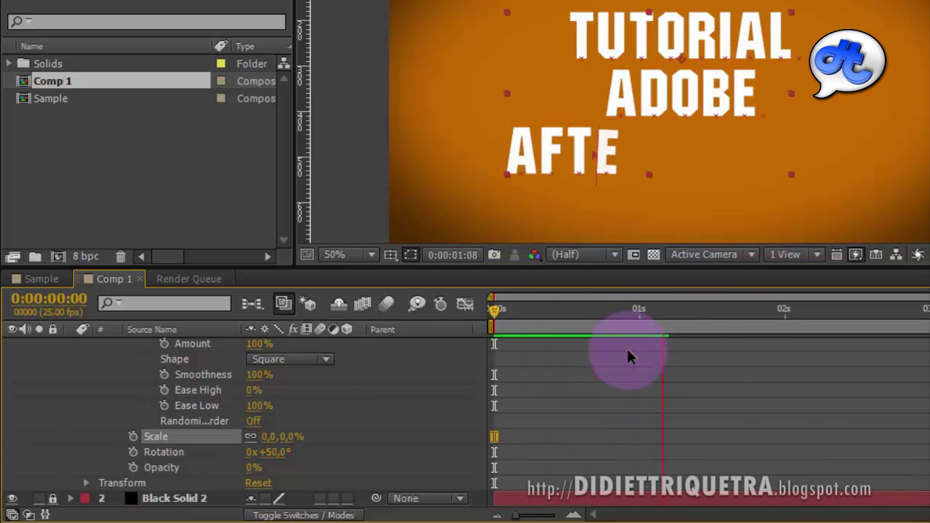
# Set the animator's Rotation to 0x+218° and check the first frames of the reveal.
pyautogui.moveTo(623, 330); pyautogui.dragTo(587, 337)
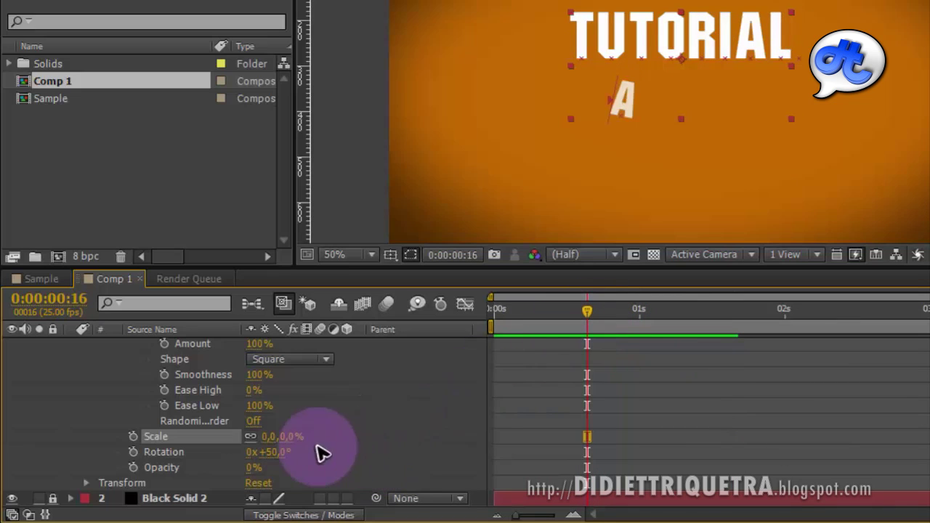
pyautogui.moveTo(256, 452); pyautogui.dragTo(442, 451)
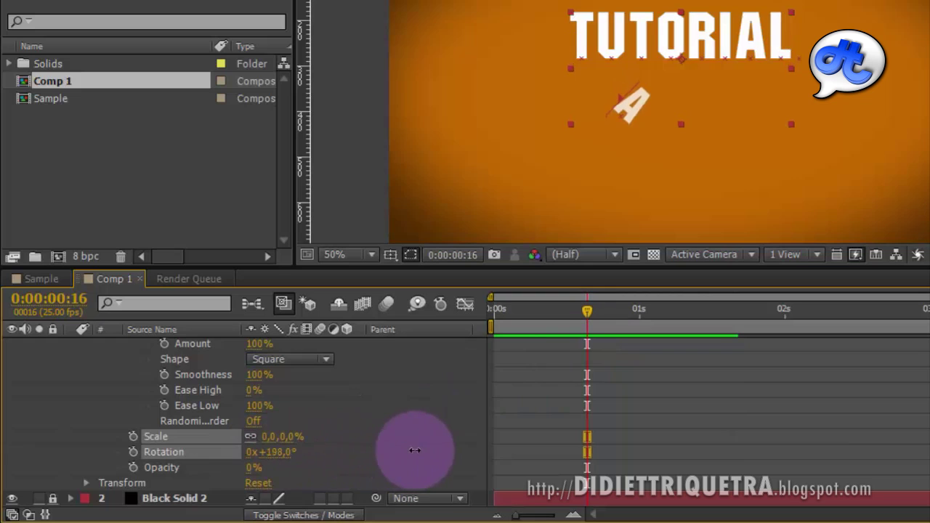
pyautogui.moveTo(574, 321); pyautogui.dragTo(467, 342)
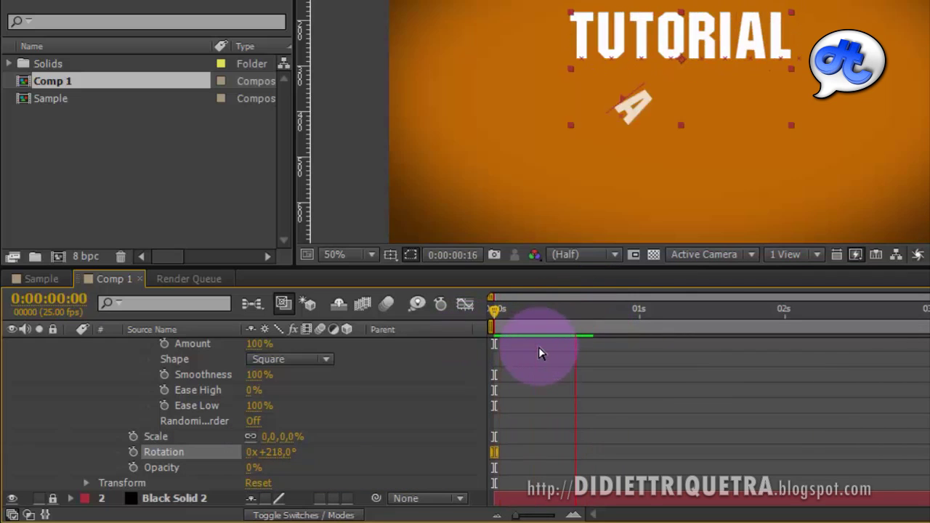
pyautogui.scroll(5, 671, 380)
pyautogui.click(507, 320)
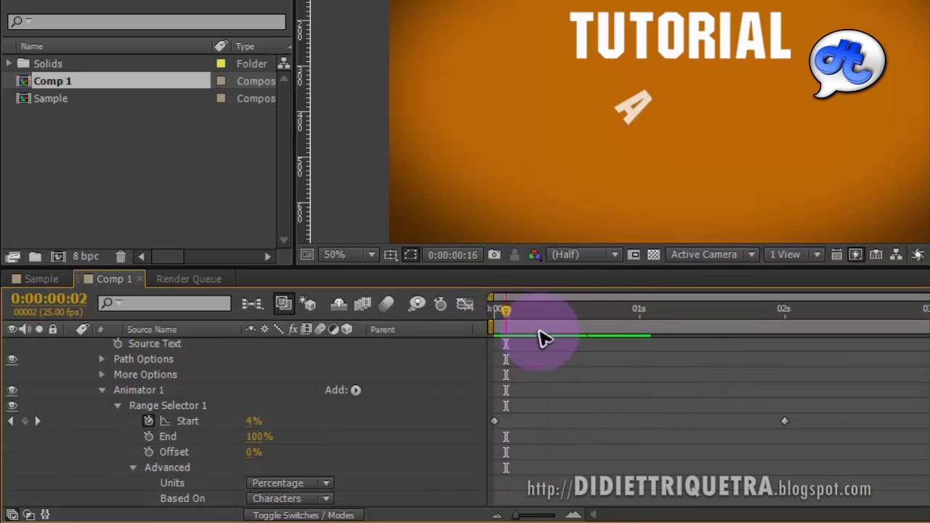
# Drag the final Range Selector Start keyframe later to slow the reveal, then scrub to review.
pyautogui.moveTo(507, 323); pyautogui.dragTo(587, 334)
pyautogui.moveTo(783, 423); pyautogui.dragTo(914, 423)
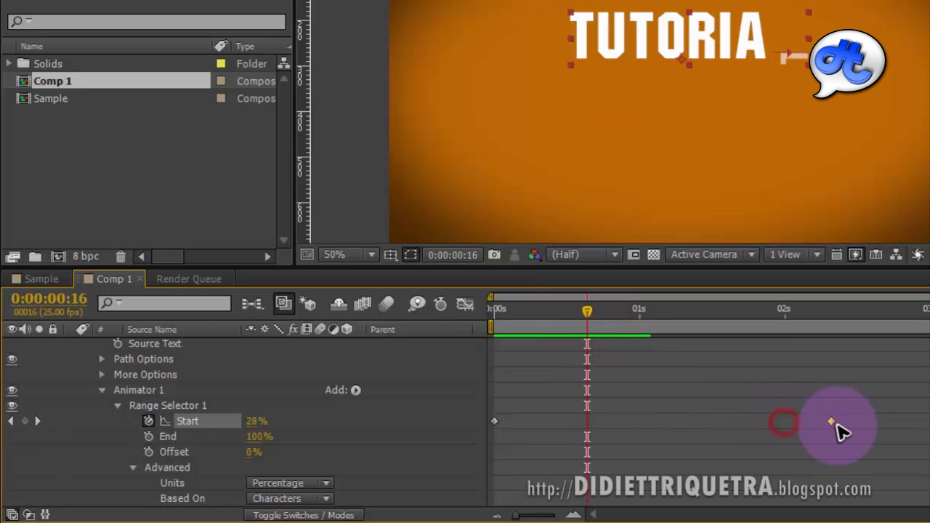
pyautogui.moveTo(881, 309); pyautogui.dragTo(470, 326)
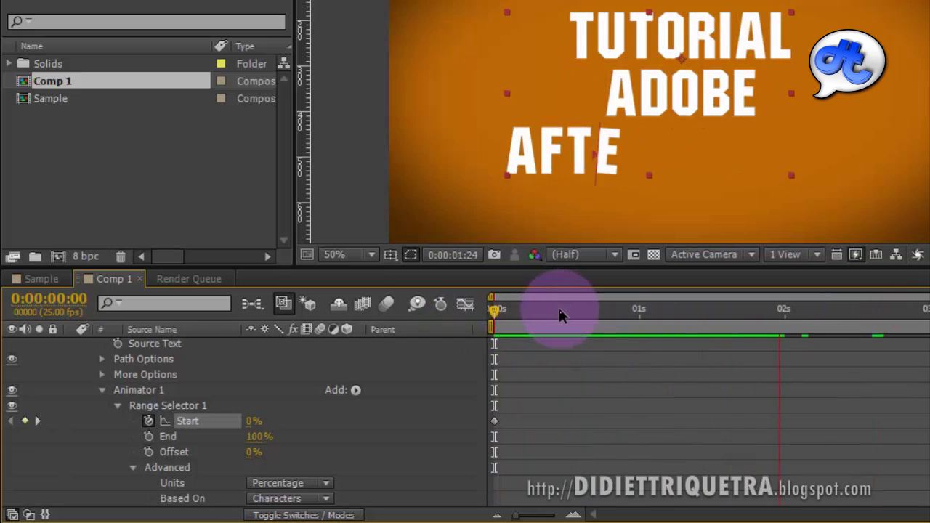
pyautogui.moveTo(630, 318)
pyautogui.mouseDown()
pyautogui.moveTo(557, 312)
pyautogui.moveTo(603, 318)
pyautogui.moveTo(493, 346)
pyautogui.mouseUp()
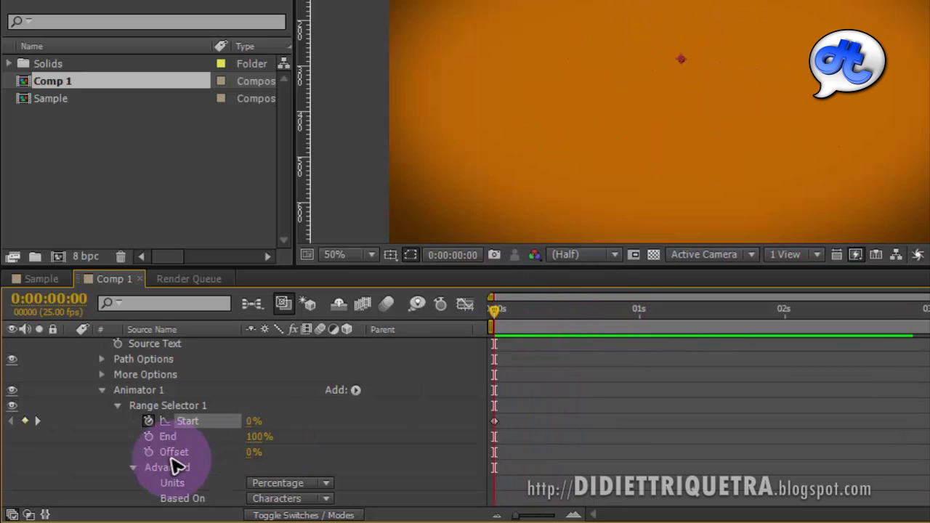
# Delete Rotation from Animator 1 and scrub the first frames of the reveal.
pyautogui.scroll(-5, 191, 440)
pyautogui.scroll(-2, 191, 440)
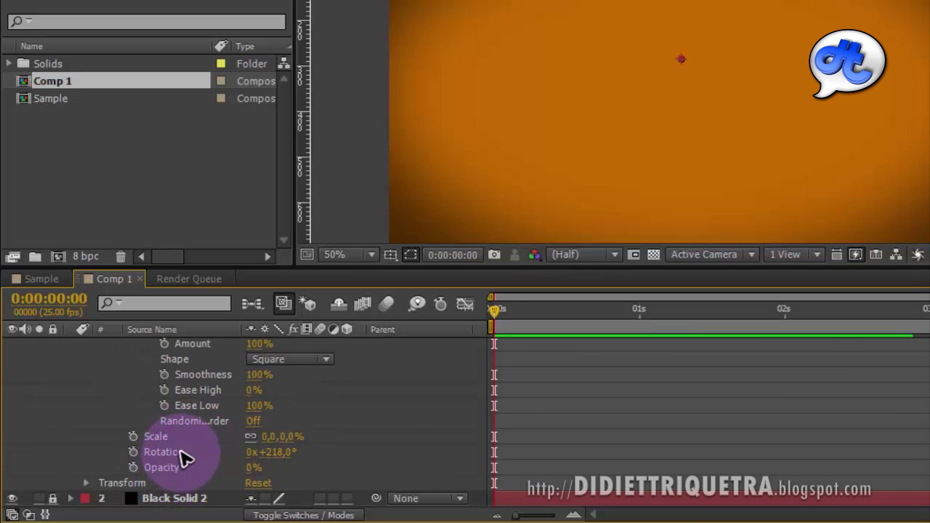
pyautogui.press('Delete')
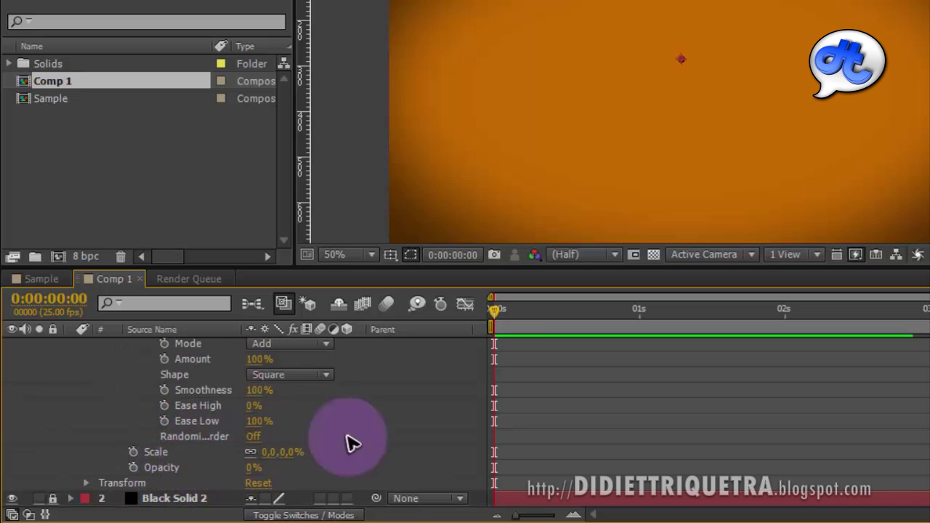
pyautogui.click(543, 316)
pyautogui.moveTo(512, 325)
pyautogui.mouseDown()
pyautogui.moveTo(576, 321)
pyautogui.moveTo(512, 332)
pyautogui.mouseUp()
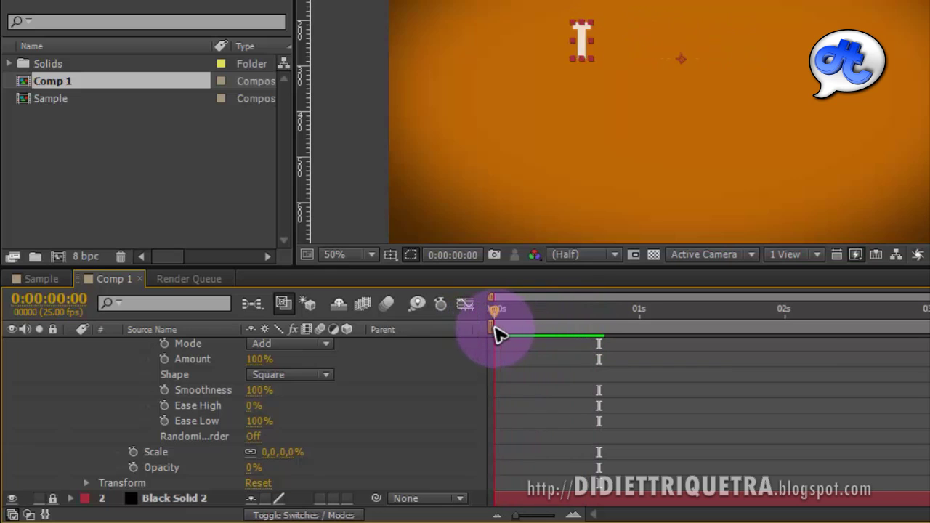
# Delete Opacity from Animator 1 and scrub forward to check the reveal.
pyautogui.click(171, 468)
pyautogui.press('Delete')
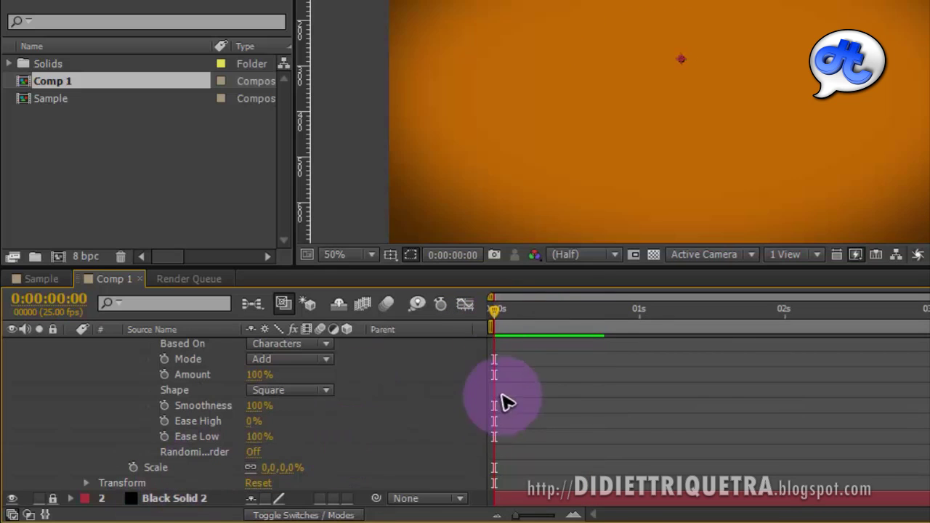
pyautogui.moveTo(498, 314)
pyautogui.mouseDown()
pyautogui.moveTo(619, 327)
pyautogui.moveTo(563, 328)
pyautogui.mouseUp()
pyautogui.scroll(2, 613, 255)
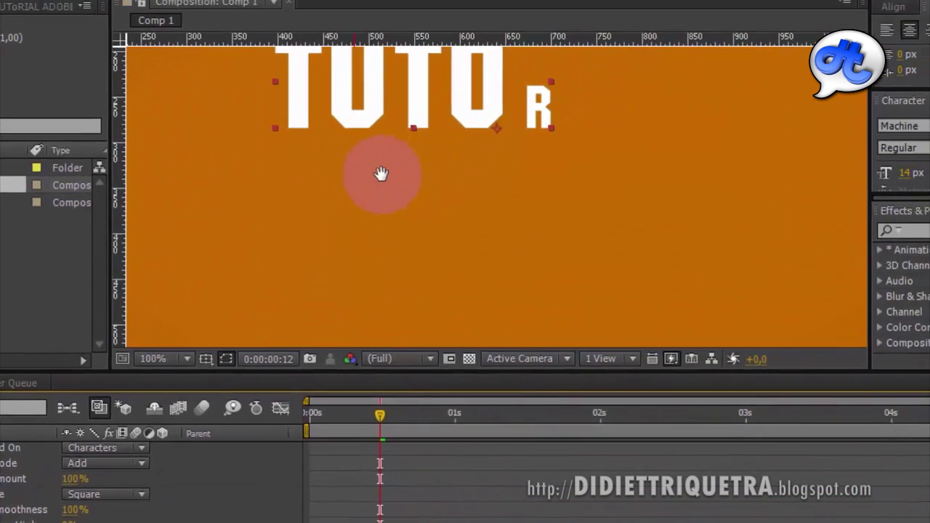
pyautogui.moveTo(322, 452); pyautogui.dragTo(267, 459)
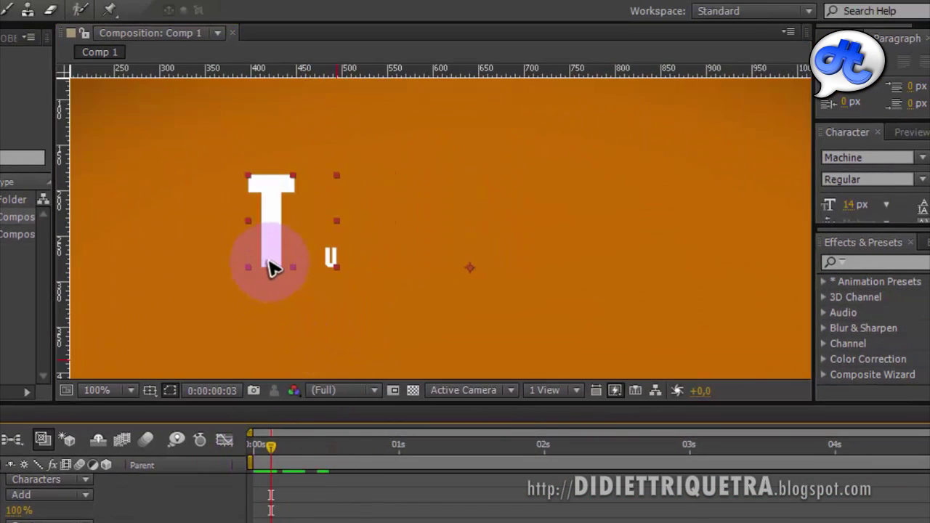
pyautogui.moveTo(276, 448); pyautogui.dragTo(286, 462)
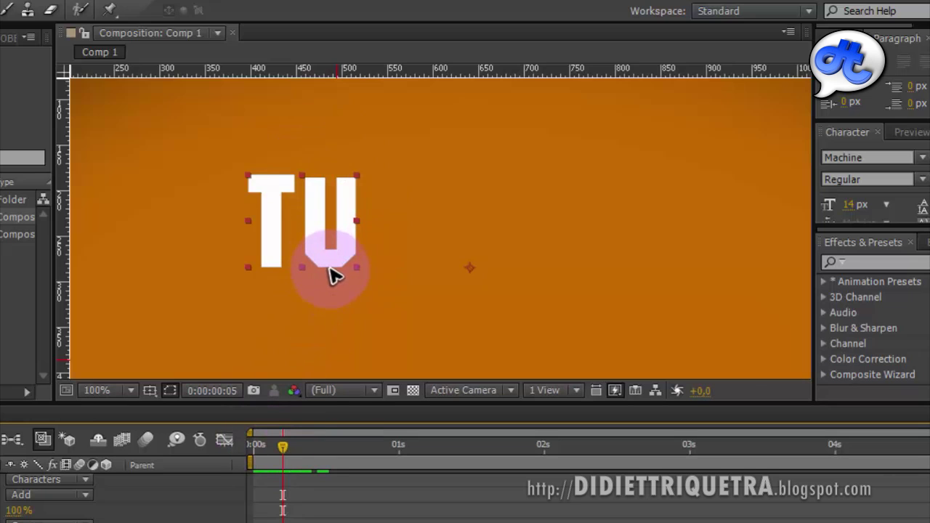
pyautogui.moveTo(285, 453)
pyautogui.mouseDown()
pyautogui.moveTo(264, 466)
pyautogui.moveTo(282, 416)
pyautogui.mouseUp()
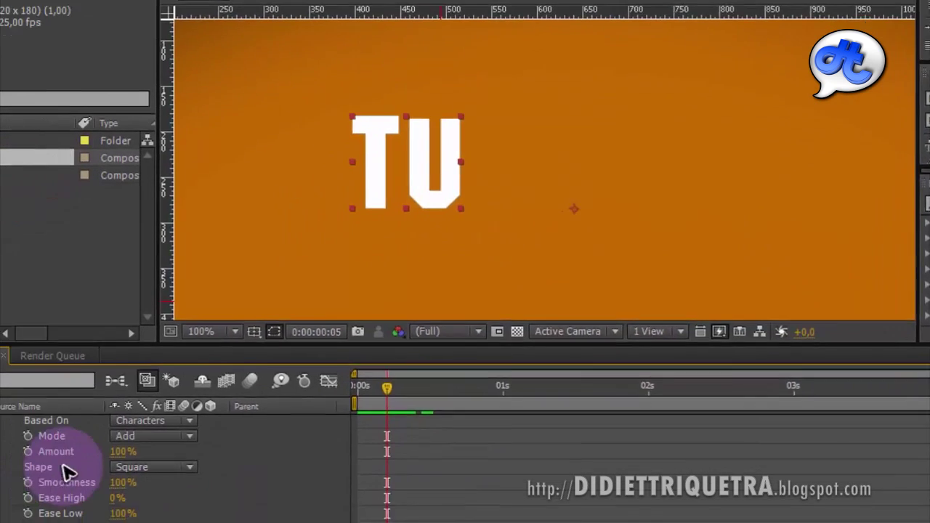
pyautogui.scroll(4, 247, 415)
# Expand the text layer's More Options, begin shifting Grouping Alignment, and zoom in on the letters.
pyautogui.scroll(1, 137, 414)
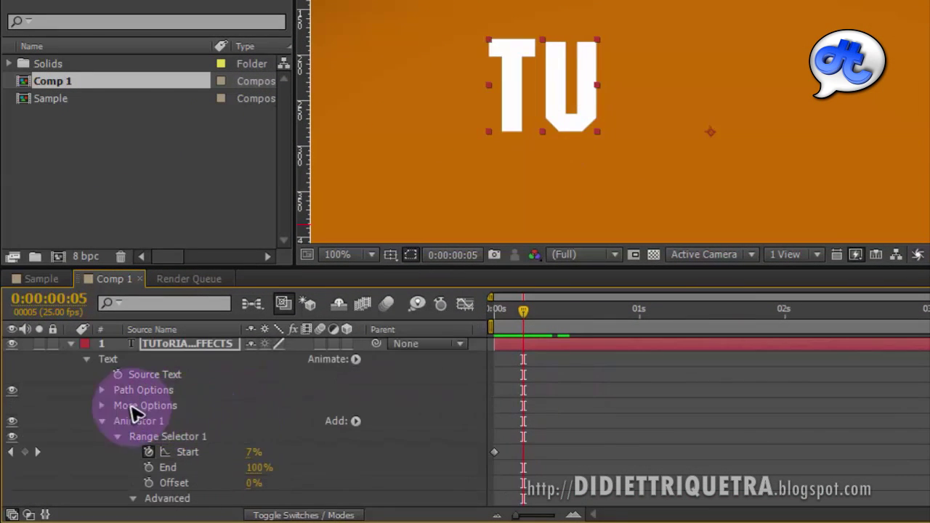
pyautogui.click(103, 405)
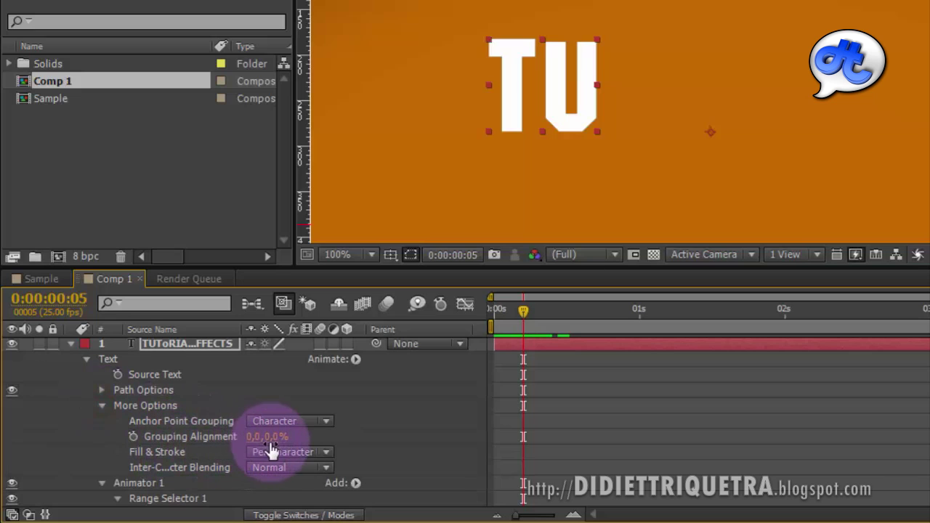
pyautogui.moveTo(300, 438); pyautogui.dragTo(227, 436)
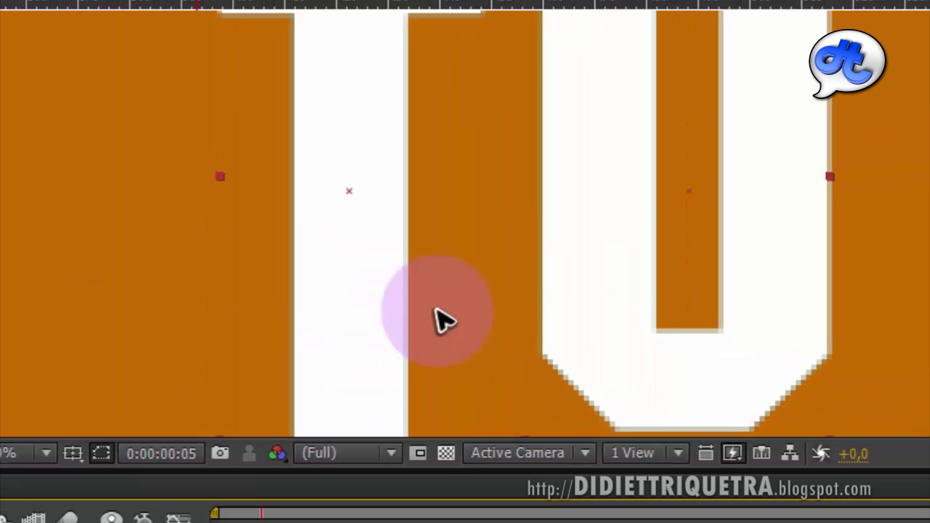
pyautogui.press(',')
pyautogui.press('.')
pyautogui.moveTo(411, 218); pyautogui.dragTo(390, 338)
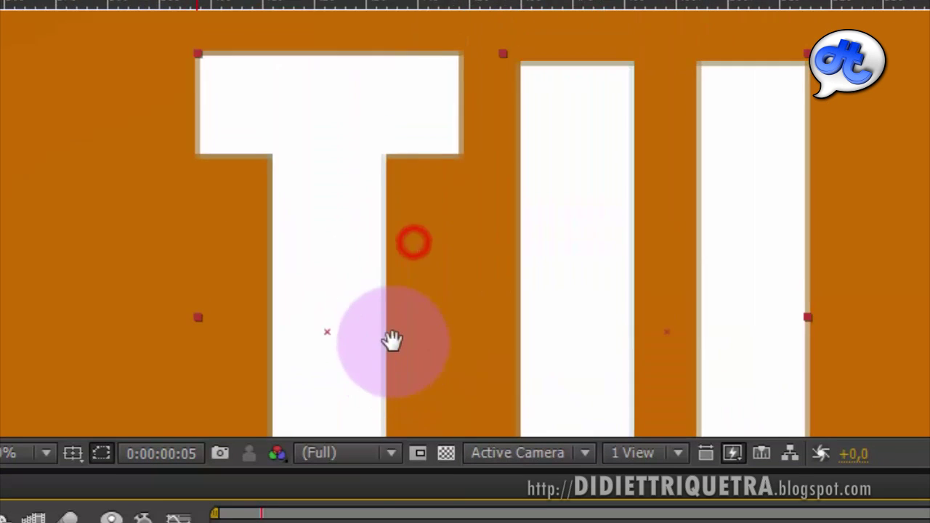
pyautogui.moveTo(425, 469); pyautogui.dragTo(425, 522)
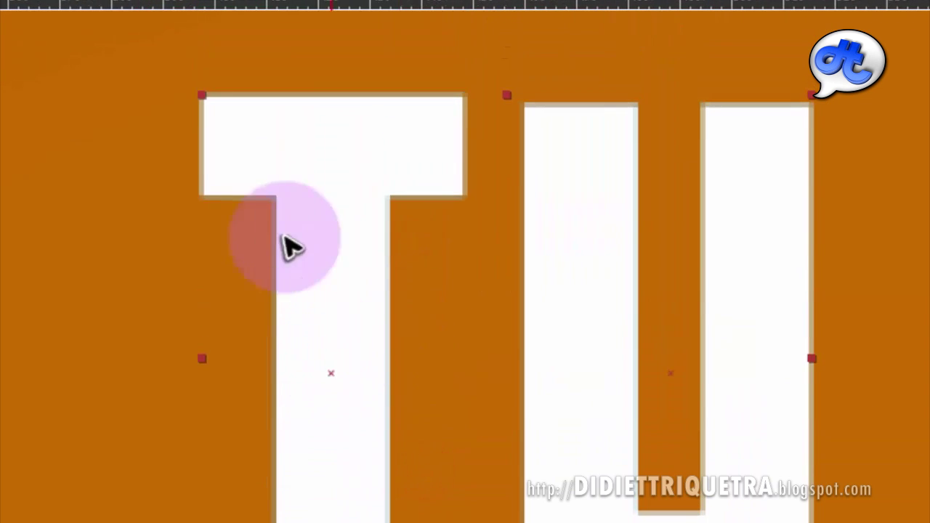
pyautogui.moveTo(252, 287); pyautogui.dragTo(256, 275)
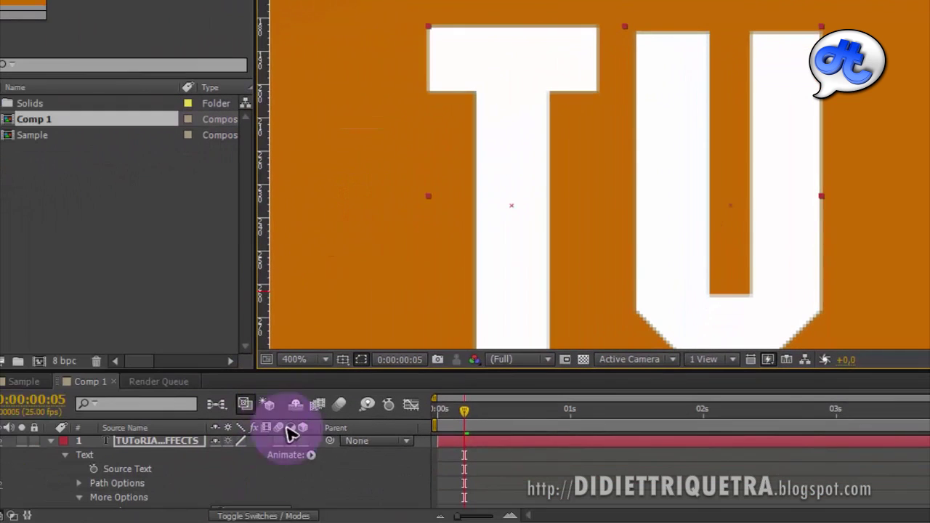
# Fine-tune Grouping Alignment with Ctrl held to -77.3, -89.2%.
pyautogui.moveTo(494, 377); pyautogui.dragTo(492, 336)
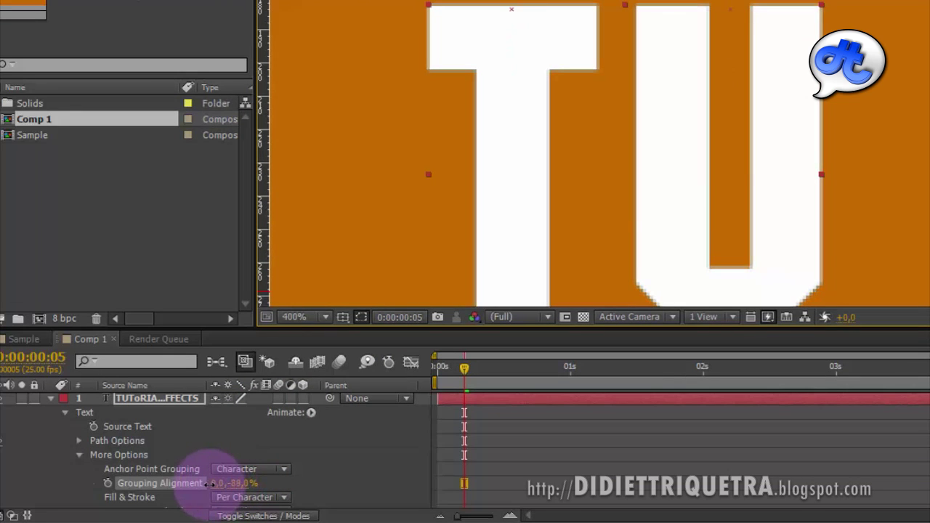
pyautogui.moveTo(220, 483); pyautogui.dragTo(212, 488)
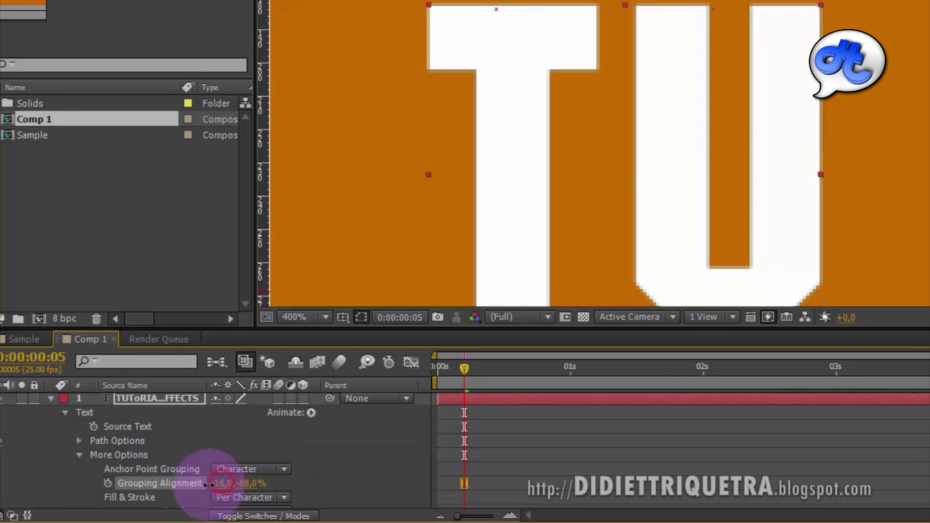
pyautogui.press('ctrl')
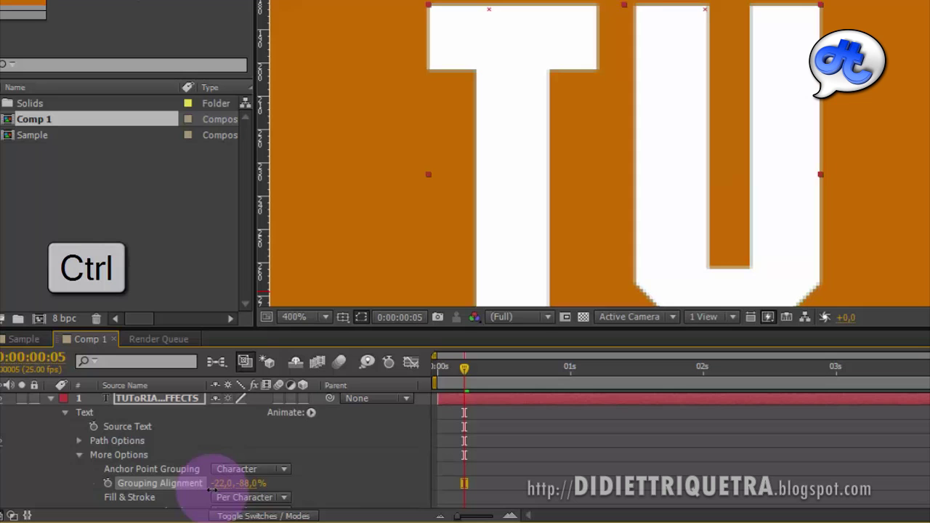
pyautogui.moveTo(203, 491); pyautogui.dragTo(113, 501)
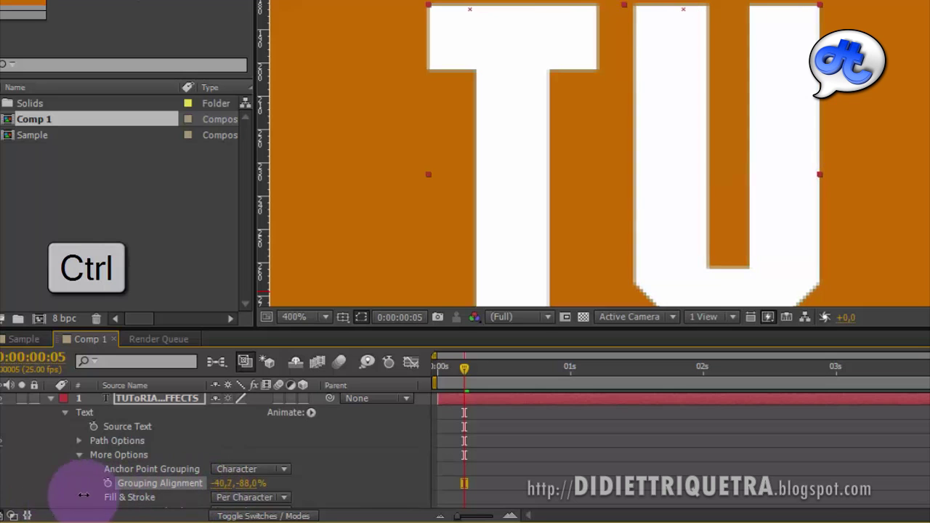
pyautogui.moveTo(219, 483); pyautogui.dragTo(25, 500)
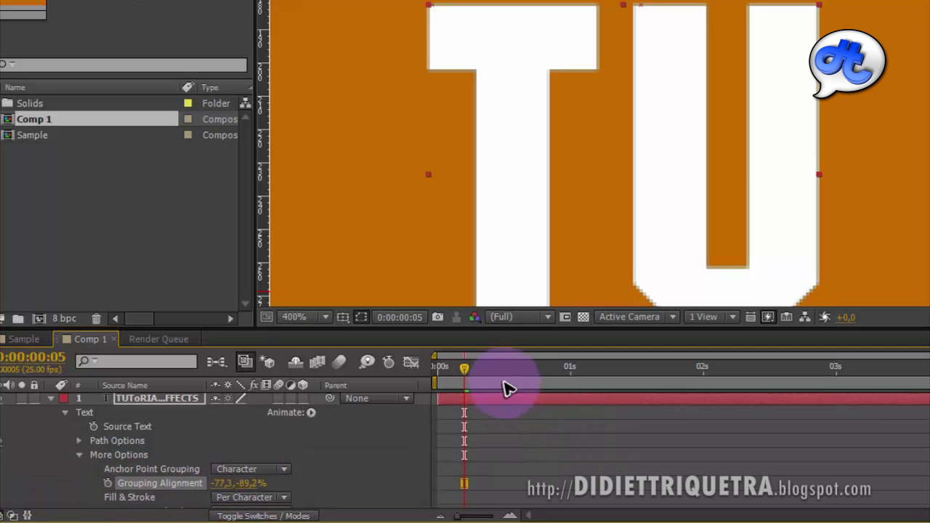
pyautogui.scroll(-2, 574, 154)
pyautogui.scroll(-2, 574, 154)
# Scrub to frame 7 and add Rotation back as a property of Animator 1.
pyautogui.scroll(-1, 618, 197)
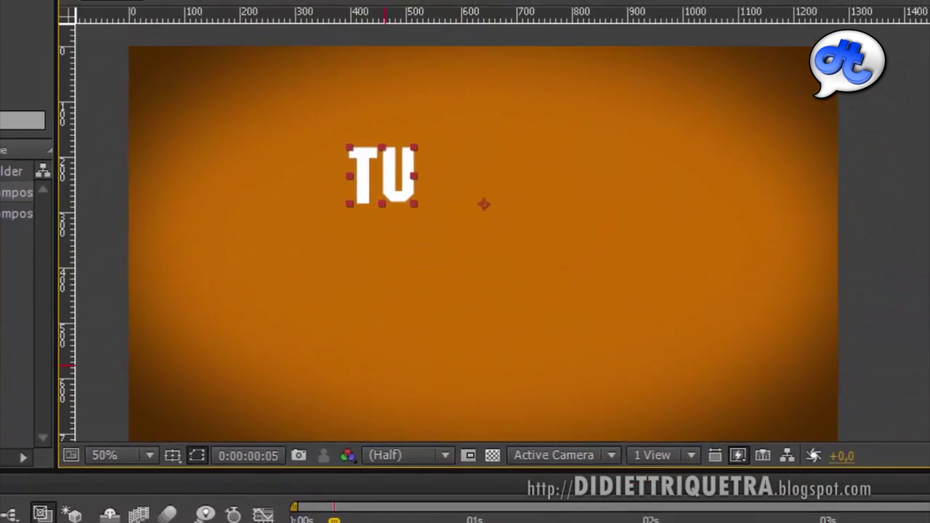
pyautogui.moveTo(333, 509); pyautogui.dragTo(347, 509)
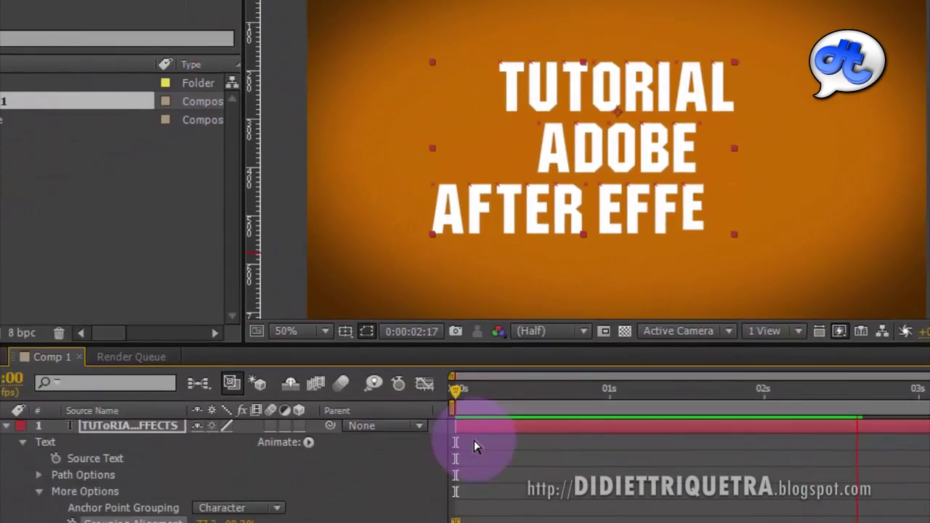
pyautogui.scroll(-3, 353, 440)
pyautogui.scroll(-2, 353, 442)
pyautogui.scroll(-3, 249, 453)
pyautogui.scroll(5, 275, 451)
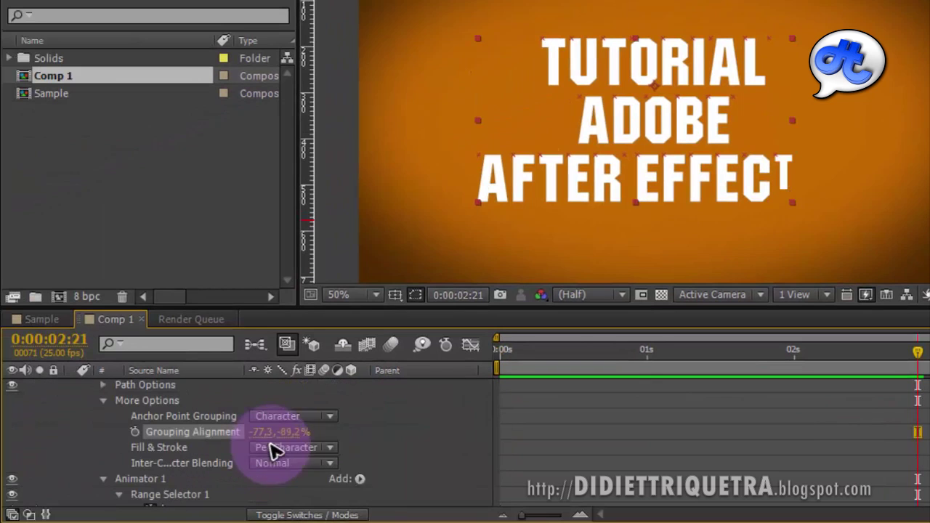
pyautogui.click(360, 479)
pyautogui.click(423, 486)
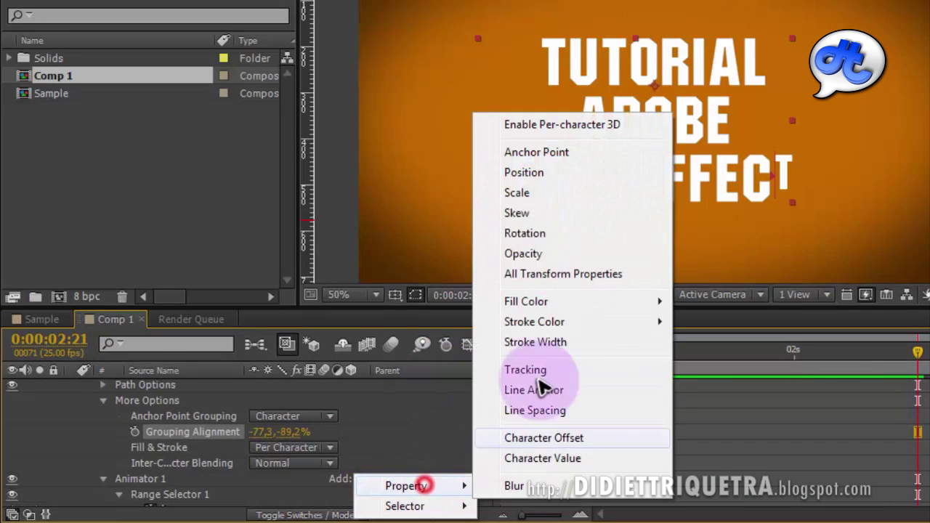
pyautogui.click(556, 232)
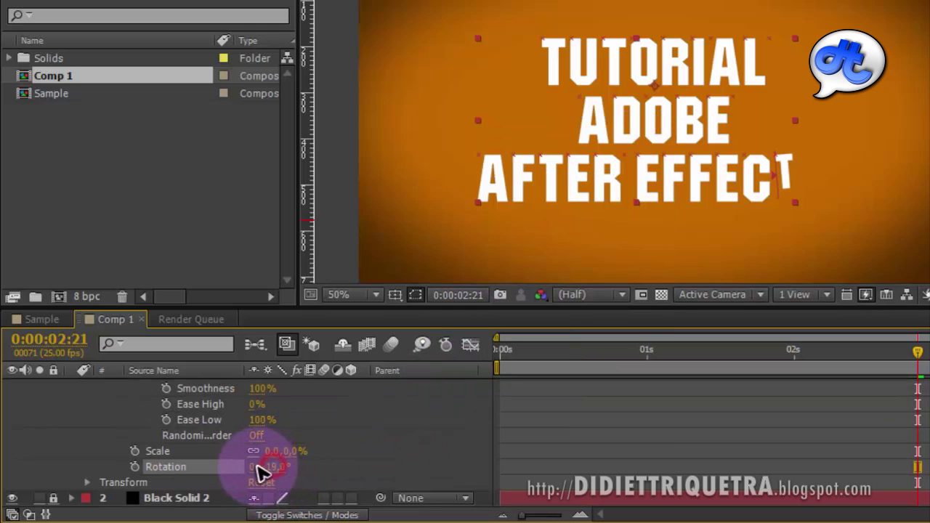
# Set Animator 1's Rotation to -95° and check an early frame of the spin.
pyautogui.moveTo(679, 355); pyautogui.dragTo(576, 372)
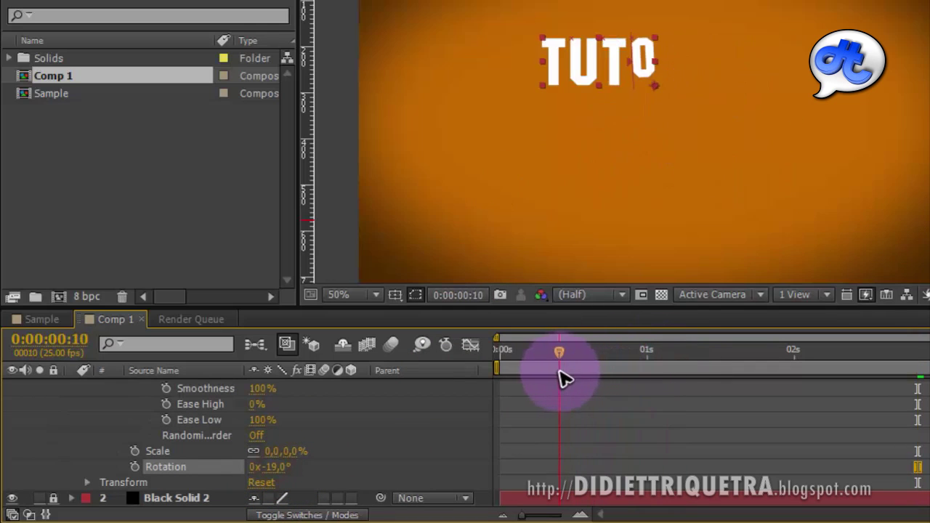
pyautogui.click(281, 478)
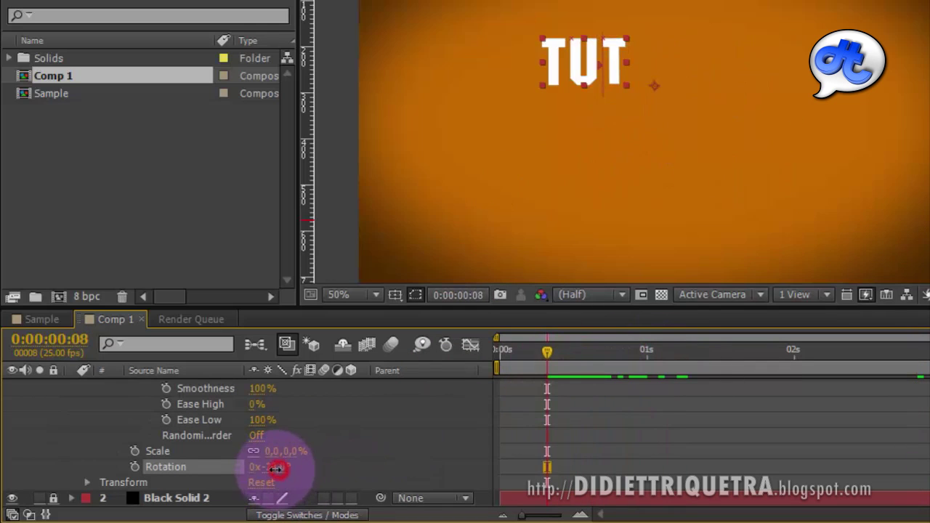
pyautogui.moveTo(276, 469); pyautogui.dragTo(185, 468)
pyautogui.moveTo(547, 352); pyautogui.dragTo(490, 363)
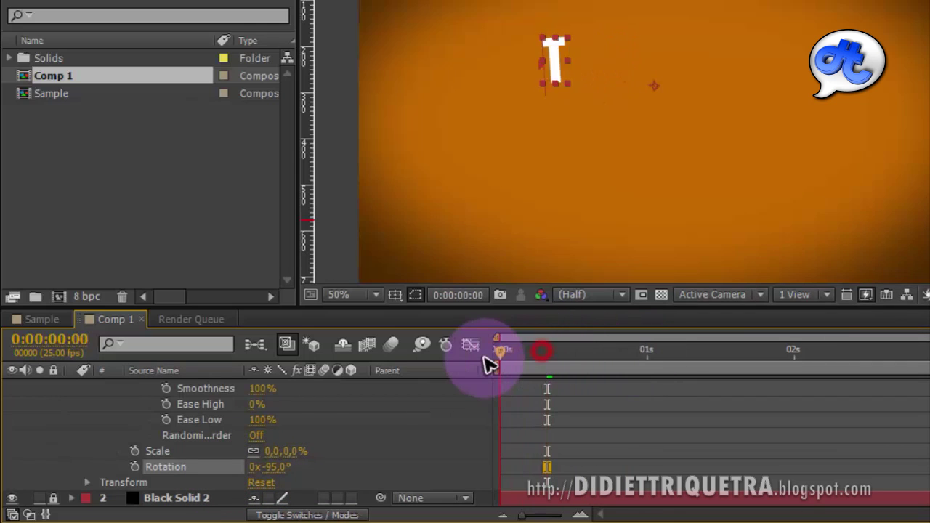
pyautogui.moveTo(560, 353); pyautogui.dragTo(544, 366)
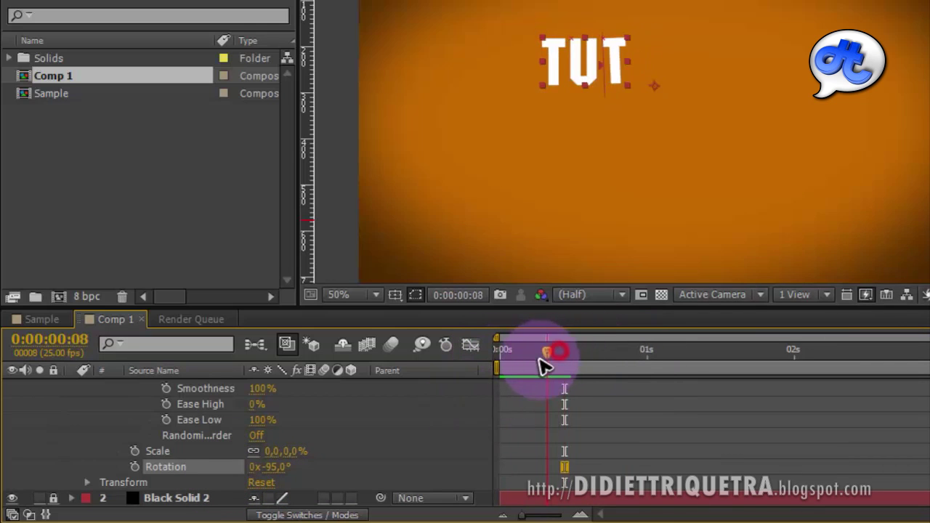
# Increase the rotation to 0x-158° and return to the start of the composition.
pyautogui.click(284, 477)
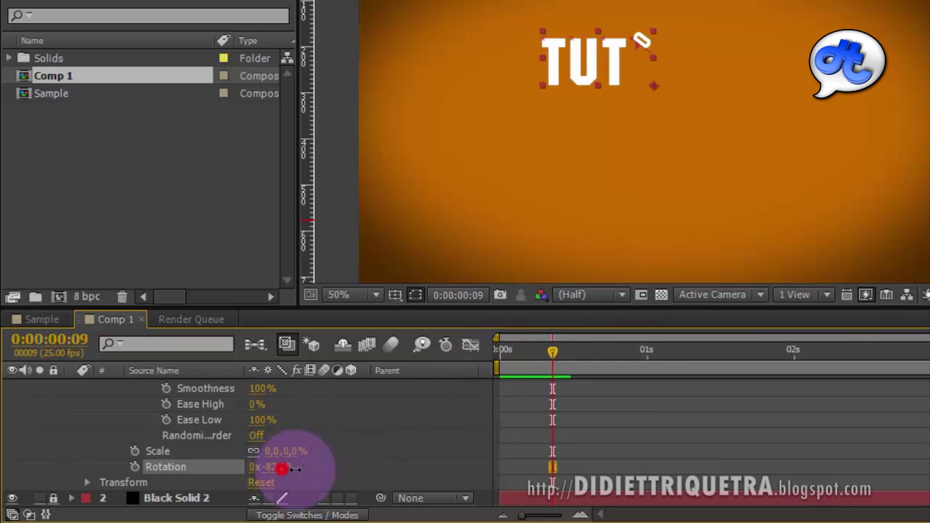
pyautogui.moveTo(281, 468); pyautogui.dragTo(205, 467)
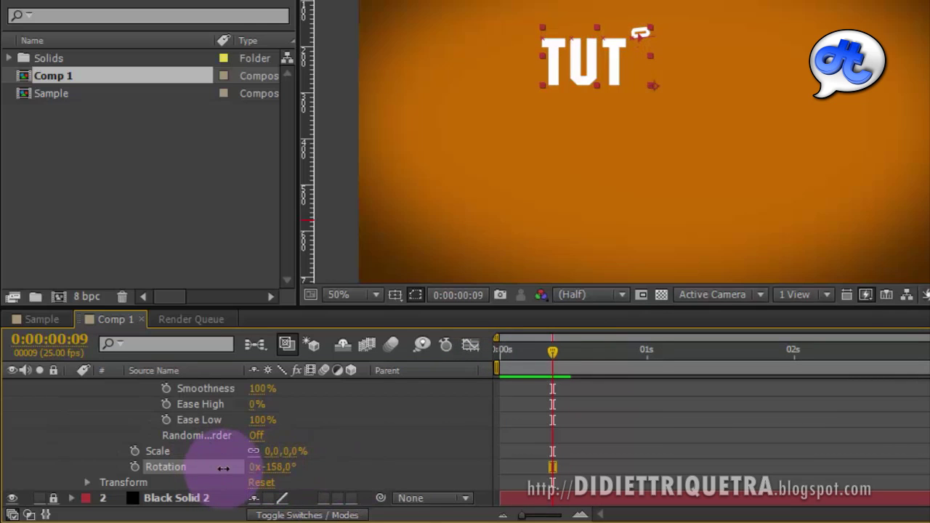
pyautogui.moveTo(554, 352); pyautogui.dragTo(534, 366)
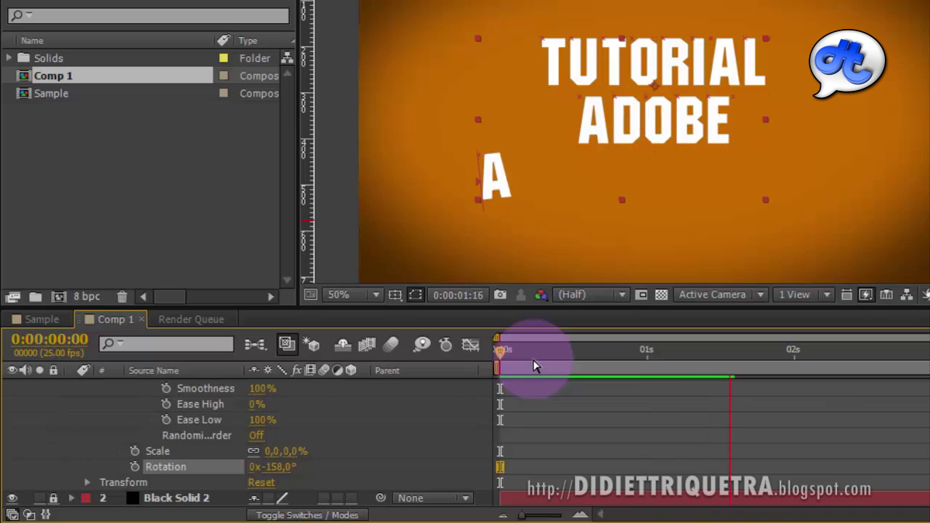
pyautogui.scroll(5, 367, 439)
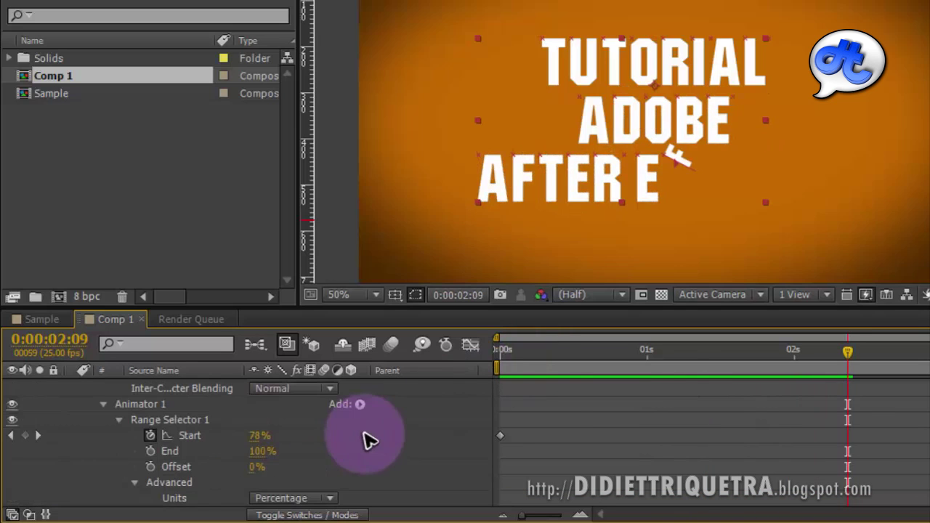
pyautogui.click(361, 404)
pyautogui.click(407, 411)
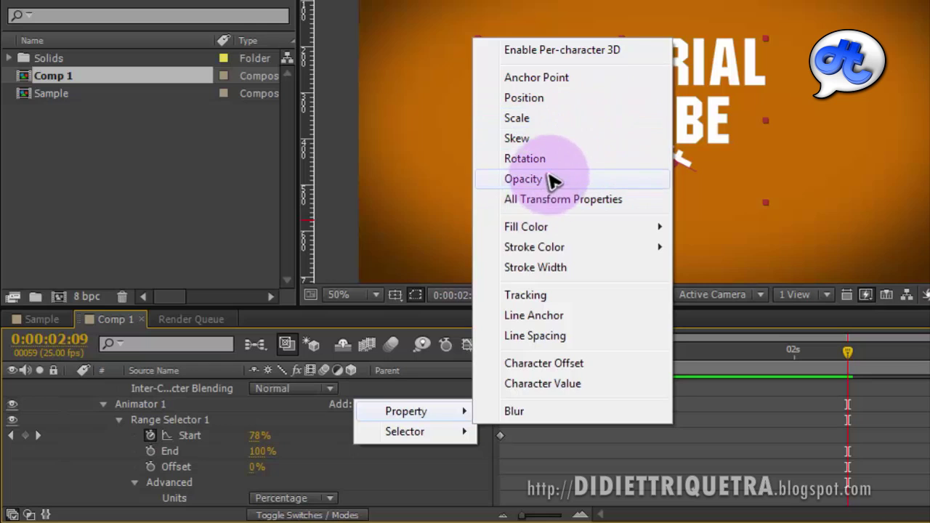
# Add Opacity to Animator 1 at 0% and preview the fading, spinning reveal from the start.
pyautogui.click(556, 179)
pyautogui.scroll(-2, 341, 494)
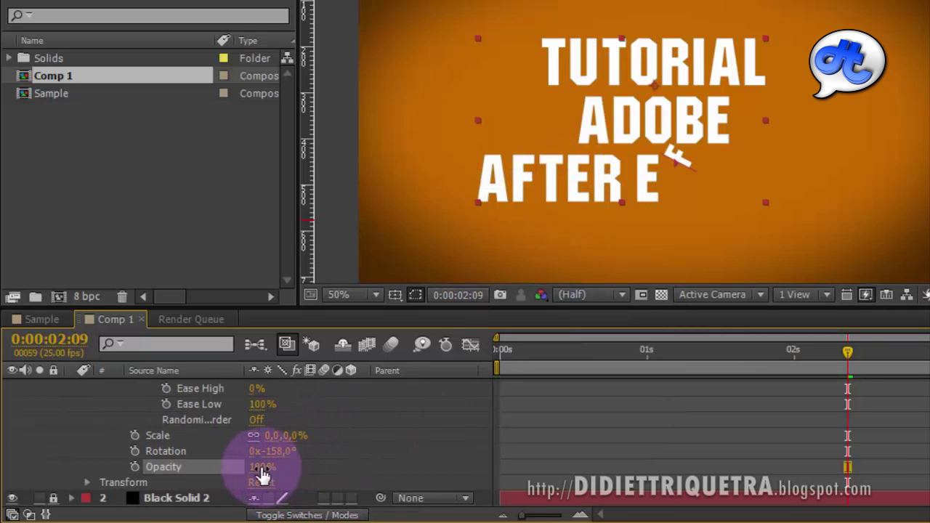
pyautogui.moveTo(264, 479); pyautogui.dragTo(11, 478)
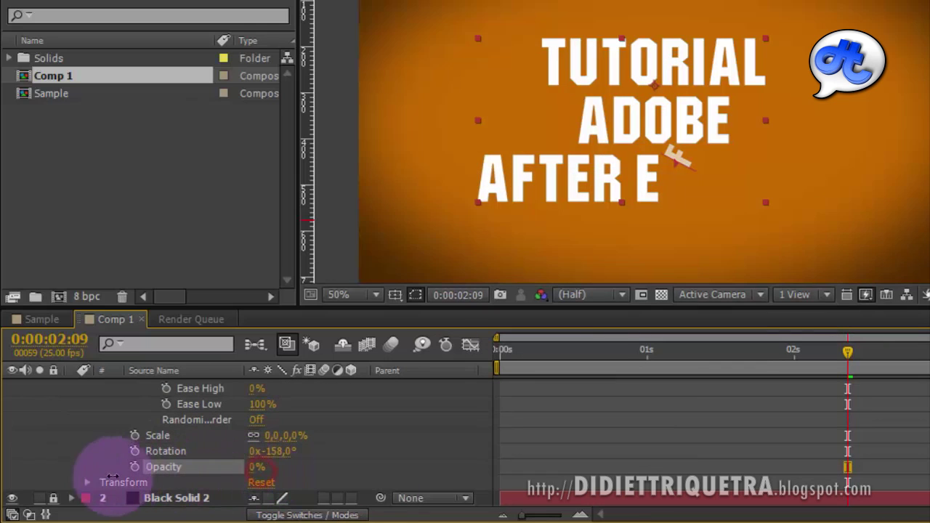
pyautogui.click(259, 473)
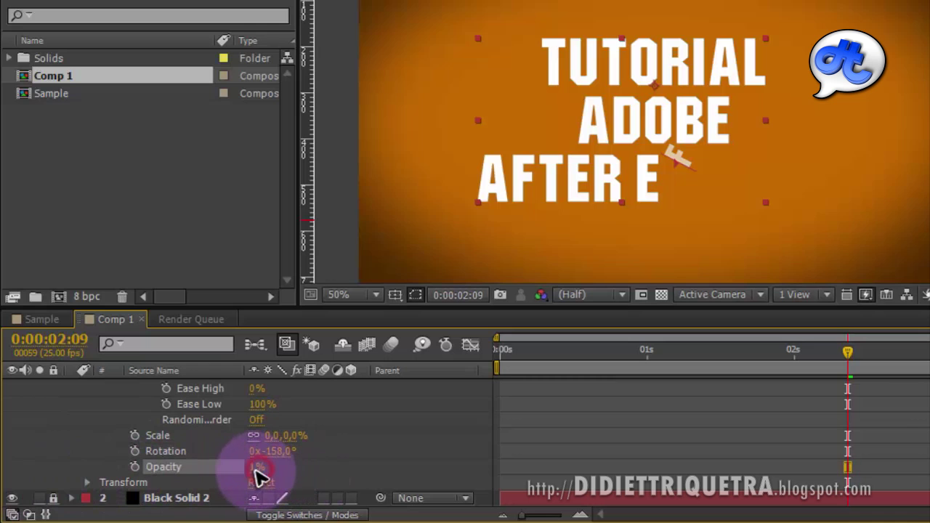
pyautogui.moveTo(252, 478); pyautogui.dragTo(218, 473)
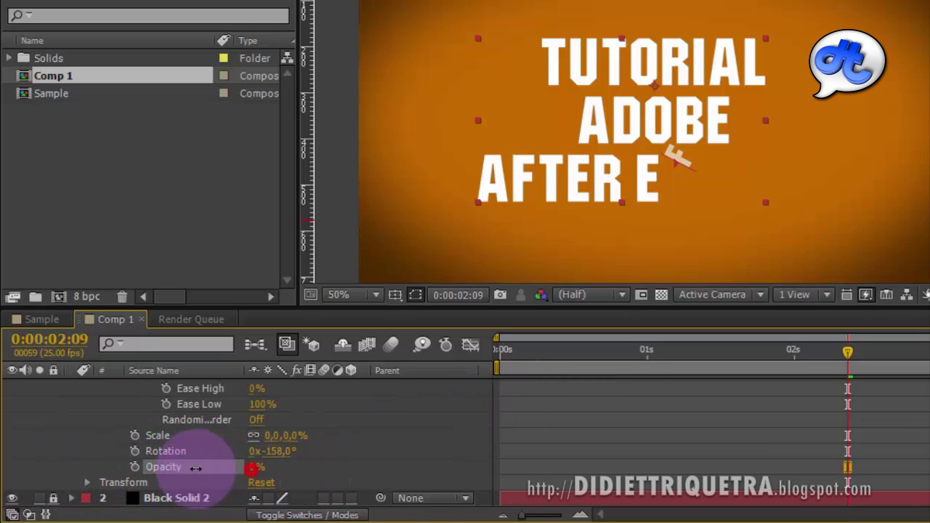
pyautogui.moveTo(618, 357); pyautogui.dragTo(498, 358)
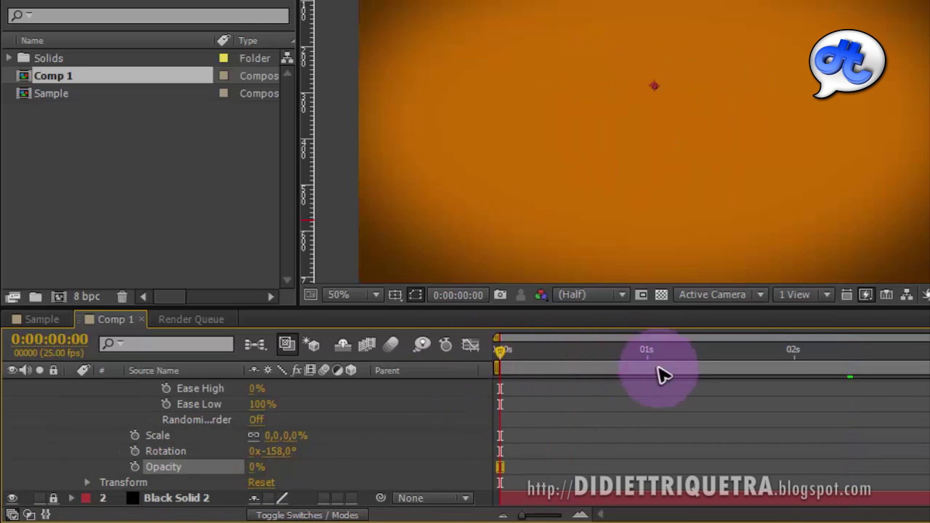
pyautogui.press('space')
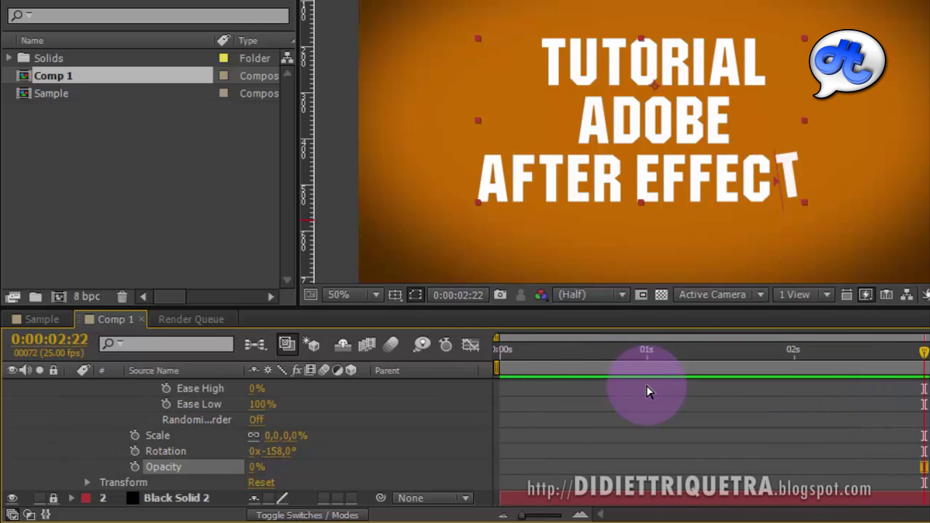
pyautogui.scroll(2, 291, 435)
pyautogui.scroll(2, 288, 436)
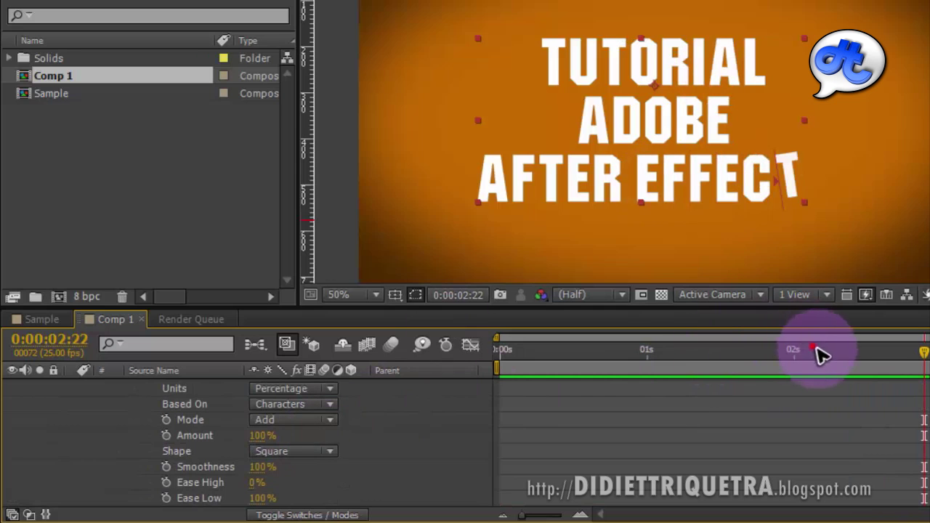
pyautogui.moveTo(816, 354)
pyautogui.mouseDown()
pyautogui.moveTo(616, 373)
pyautogui.moveTo(921, 387)
pyautogui.moveTo(823, 404)
pyautogui.moveTo(462, 427)
pyautogui.mouseUp()
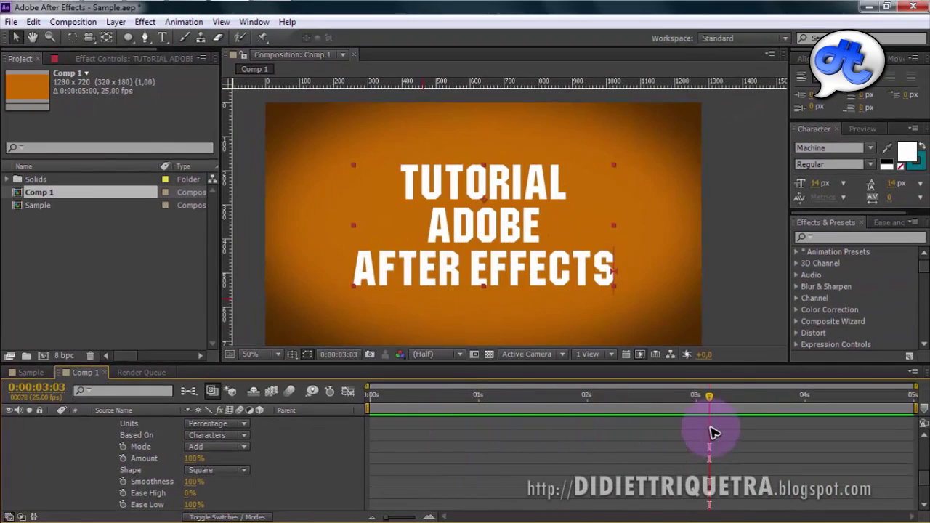
# Resize each title line: shrink TUTORIAL and AFTER EFFECTS, and enlarge ADOBE.
pyautogui.moveTo(712, 401); pyautogui.dragTo(703, 412)
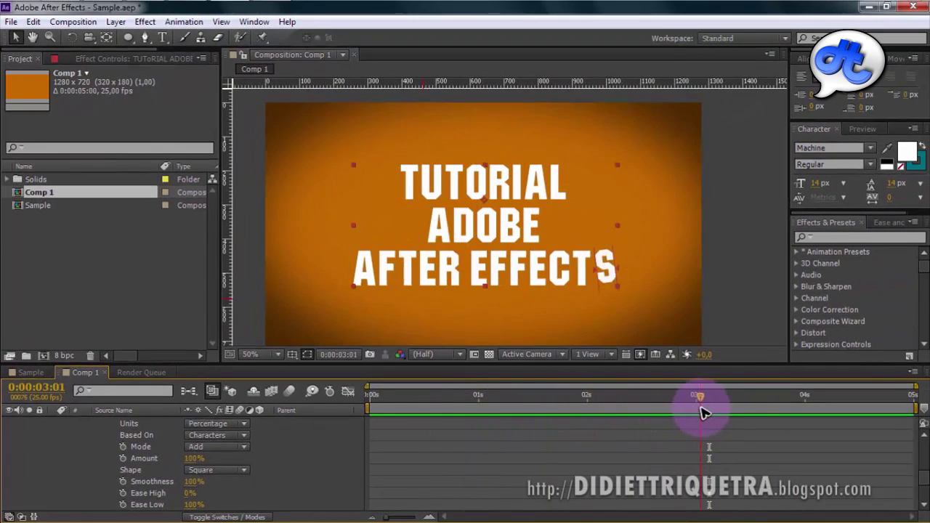
pyautogui.doubleClick(477, 186)
pyautogui.moveTo(404, 179); pyautogui.dragTo(566, 178)
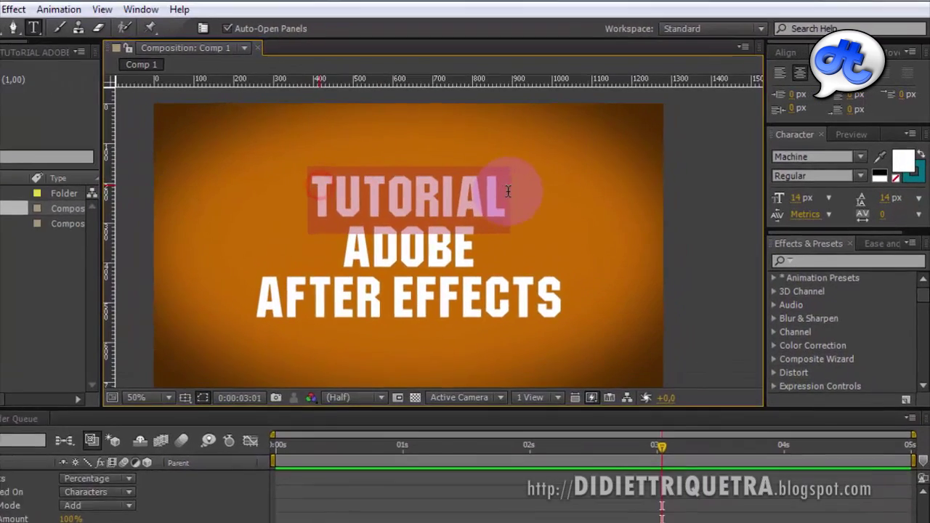
pyautogui.click(814, 196)
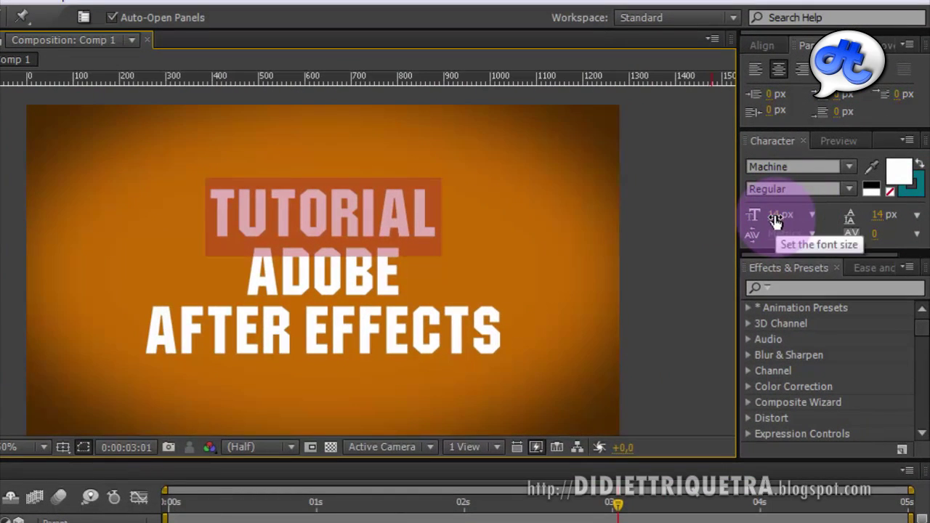
pyautogui.moveTo(774, 216); pyautogui.dragTo(769, 216)
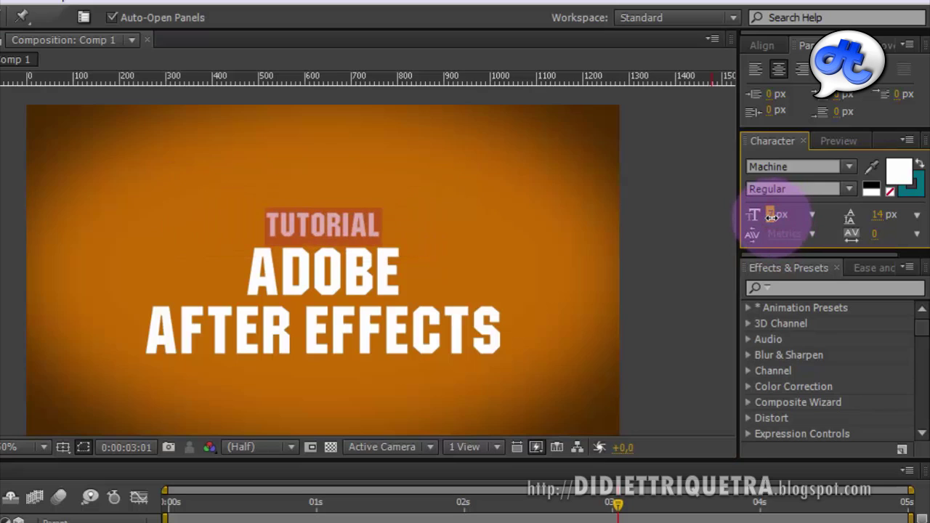
pyautogui.moveTo(398, 269); pyautogui.dragTo(232, 270)
pyautogui.moveTo(778, 217); pyautogui.dragTo(805, 218)
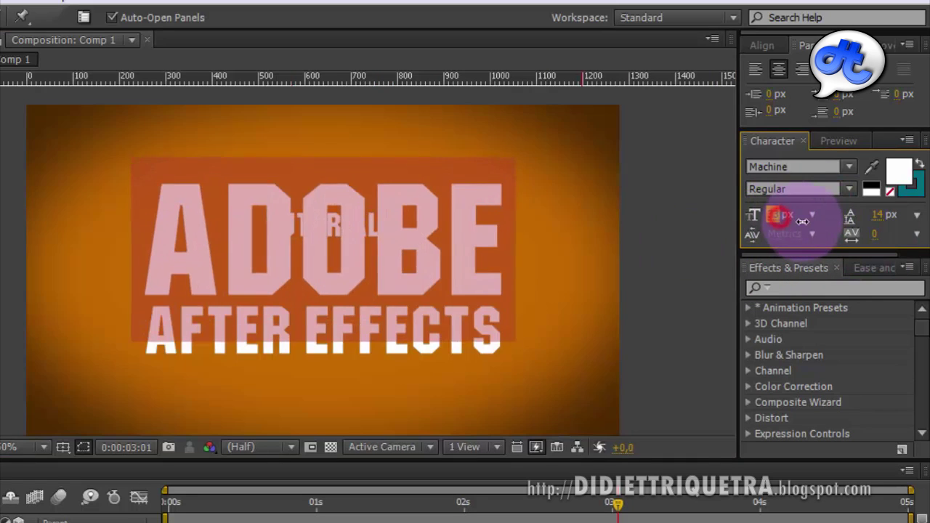
pyautogui.moveTo(501, 331); pyautogui.dragTo(70, 342)
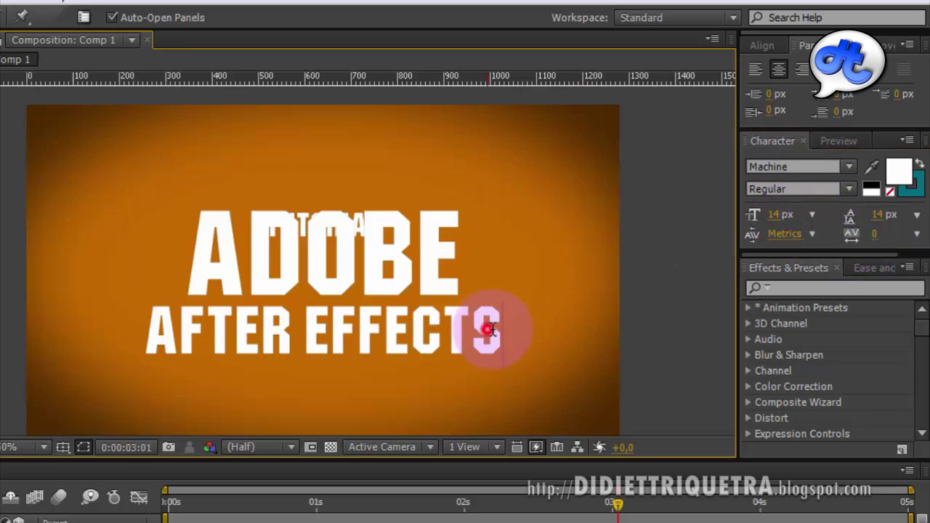
pyautogui.moveTo(776, 218)
pyautogui.mouseDown()
pyautogui.moveTo(764, 225)
pyautogui.moveTo(781, 228)
pyautogui.mouseUp()
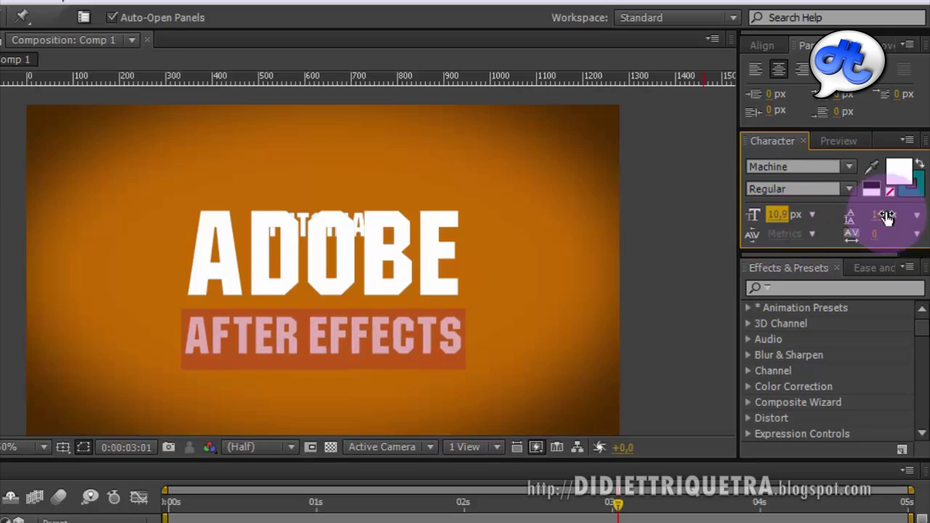
# Tighten the title's leading to 22 px and exit text editing with the layer selected.
pyautogui.moveTo(878, 219); pyautogui.dragTo(877, 226)
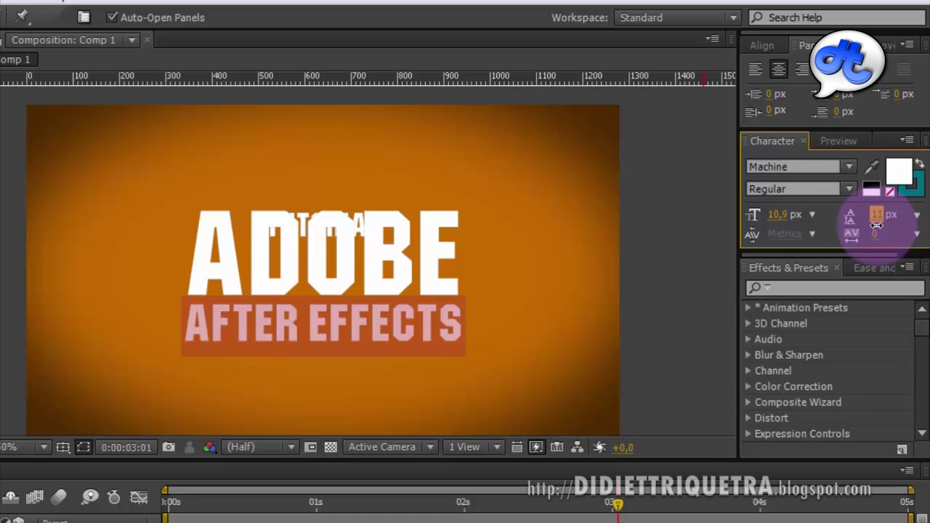
pyautogui.click(371, 222)
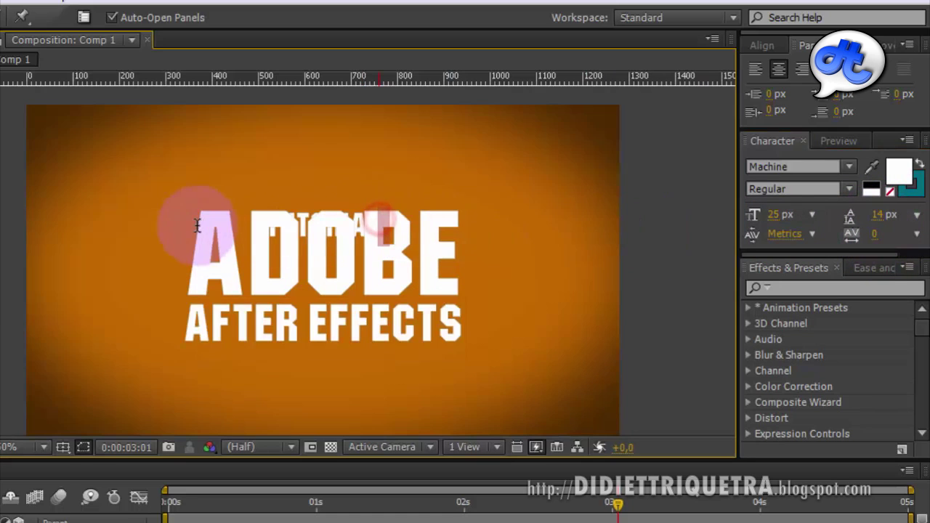
pyautogui.doubleClick(286, 223)
pyautogui.moveTo(883, 216)
pyautogui.mouseDown()
pyautogui.moveTo(895, 219)
pyautogui.moveTo(848, 218)
pyautogui.moveTo(886, 216)
pyautogui.mouseUp()
pyautogui.tripleClick(431, 263)
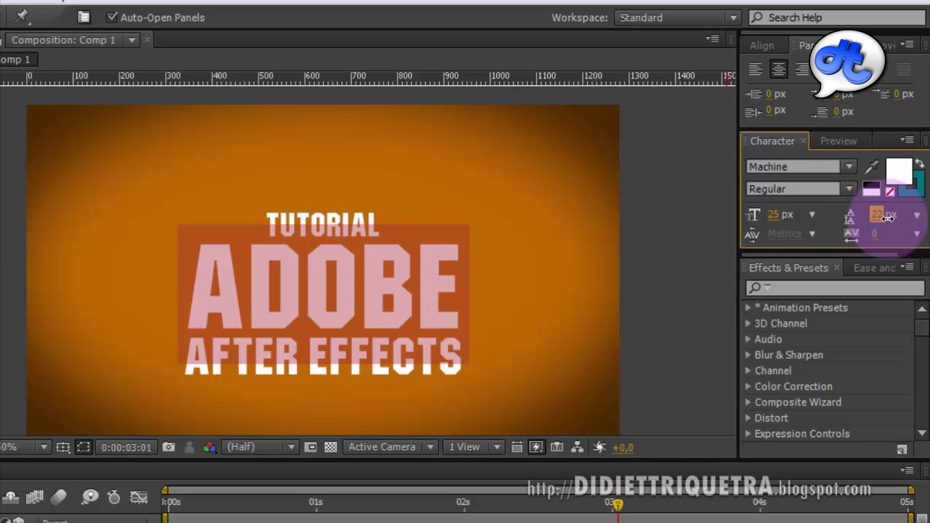
pyautogui.click(658, 295)
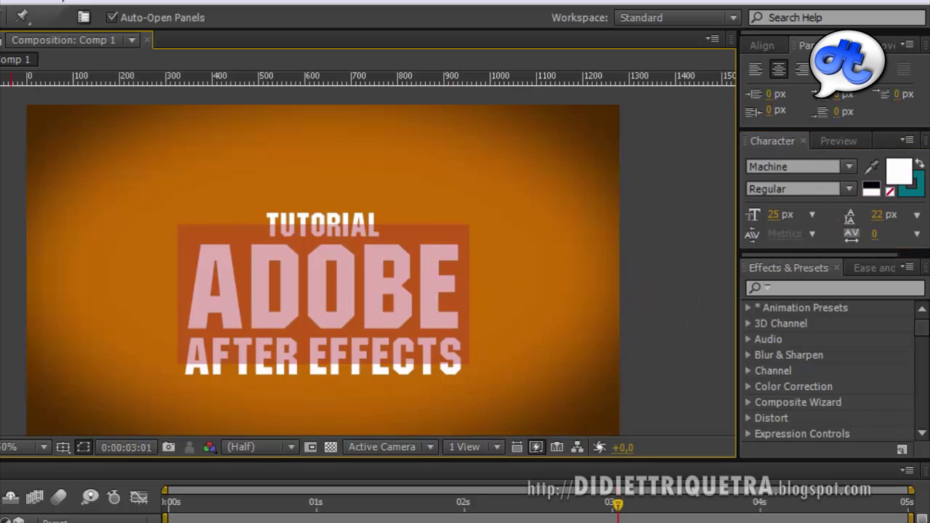
pyautogui.click(405, 304)
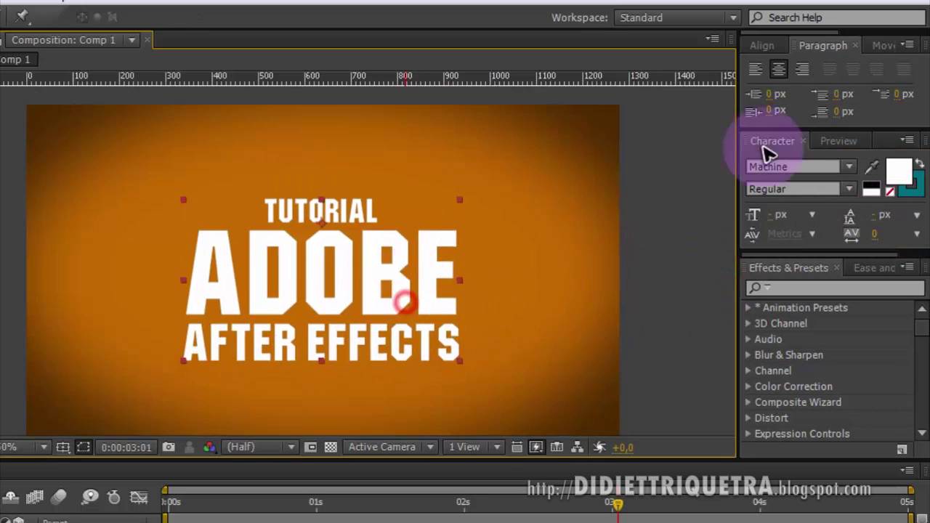
# Align the title to the composition's horizontal centre and play the animation from the start.
pyautogui.click(762, 45)
pyautogui.click(789, 88)
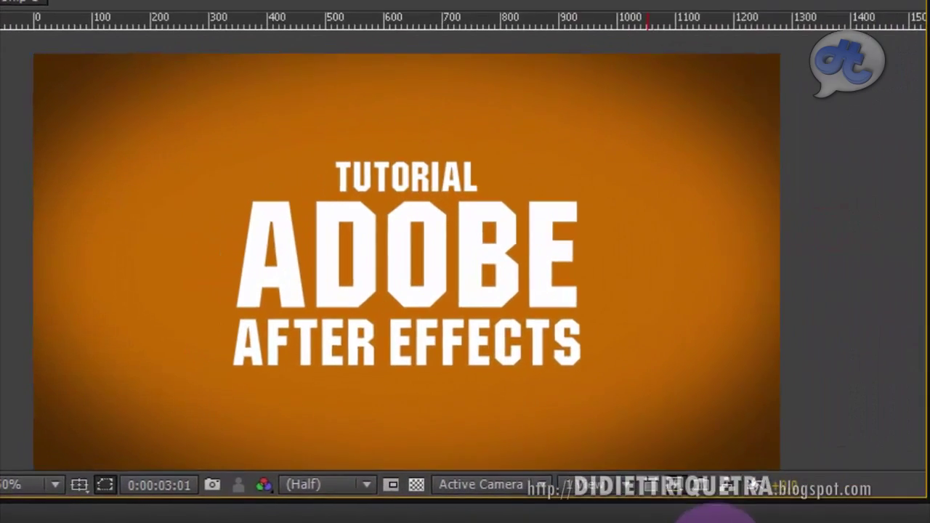
pyautogui.press('KP_0')
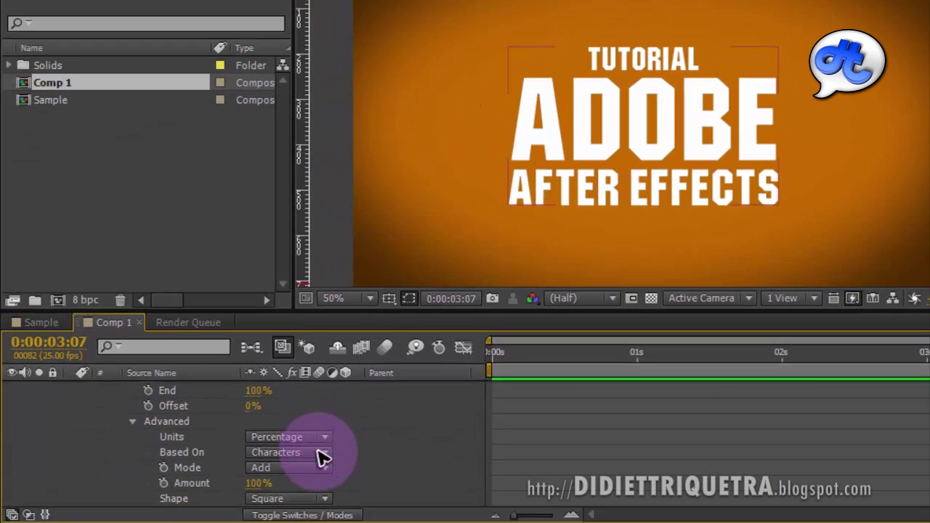
# Base the range selector on Words and move the last Start keyframe to about 2.3 s.
pyautogui.click(319, 452)
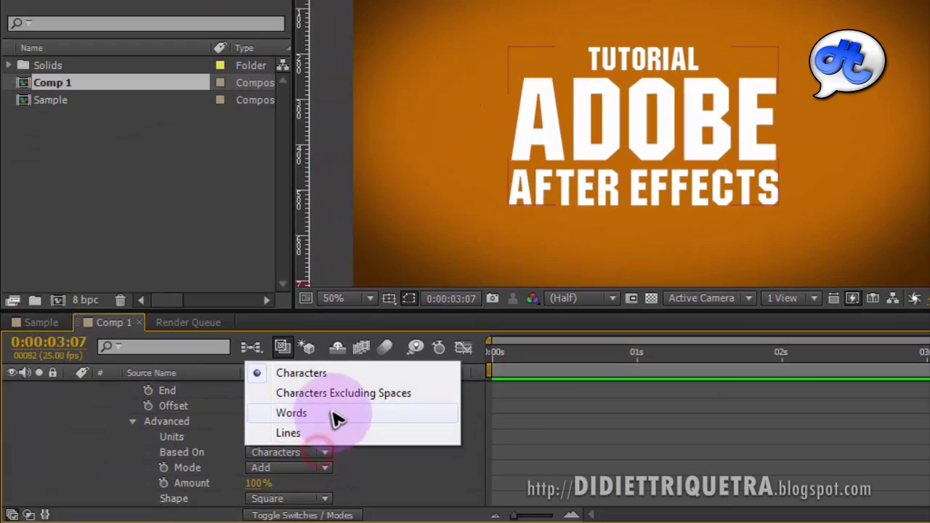
pyautogui.click(291, 413)
pyautogui.click(777, 355)
pyautogui.press('Home')
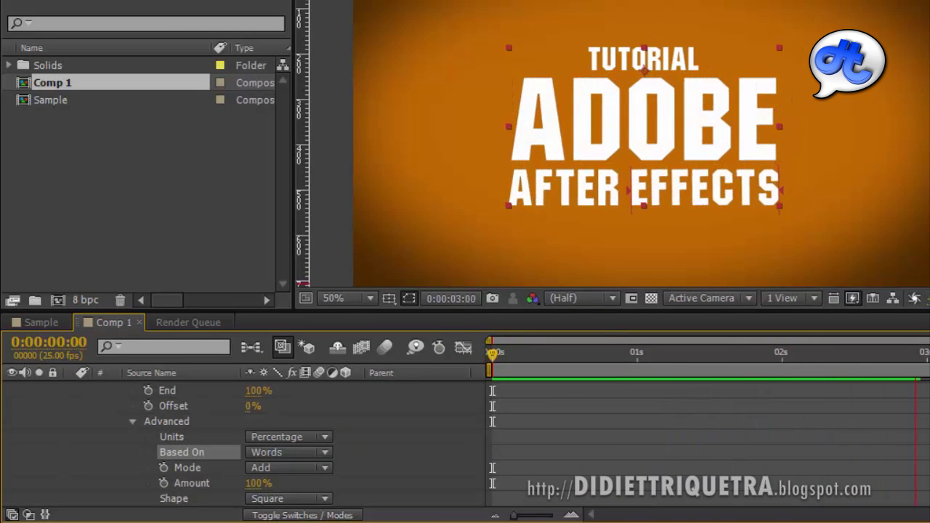
pyautogui.click(774, 458)
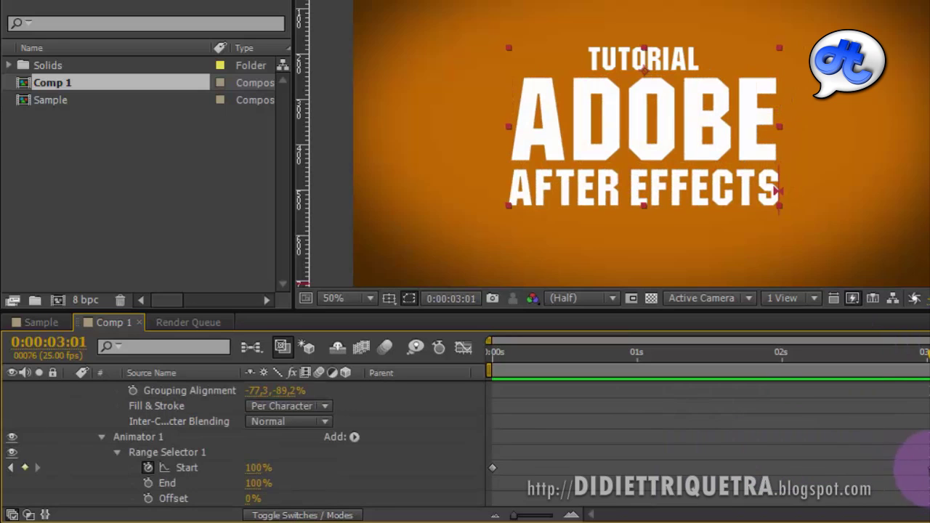
pyautogui.moveTo(924, 471); pyautogui.dragTo(810, 476)
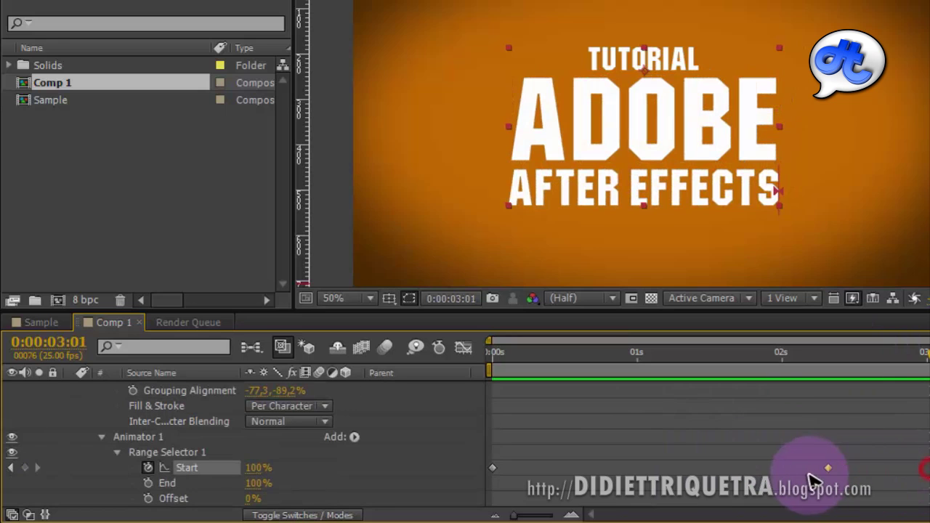
# Keep Based On as Words and set the range selector's Units to Index.
pyautogui.scroll(-2, 643, 394)
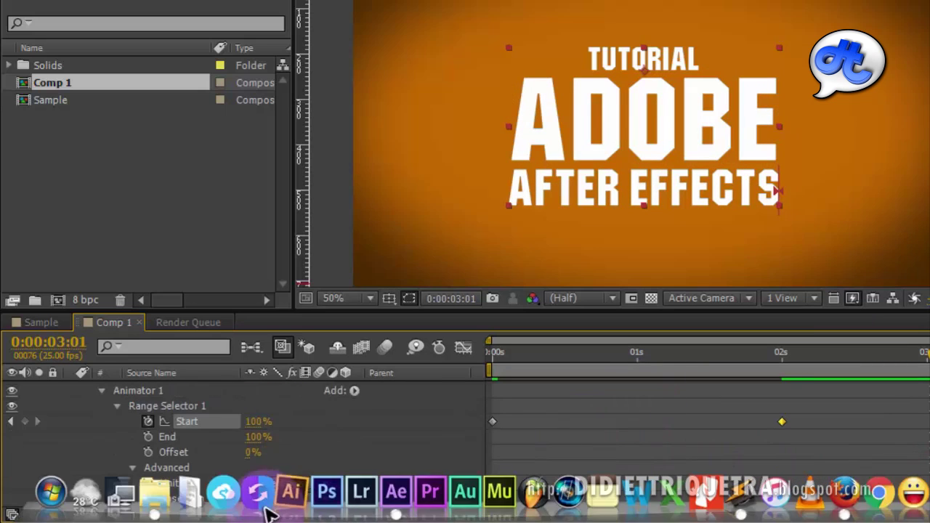
pyautogui.scroll(-2, 322, 442)
pyautogui.click(305, 457)
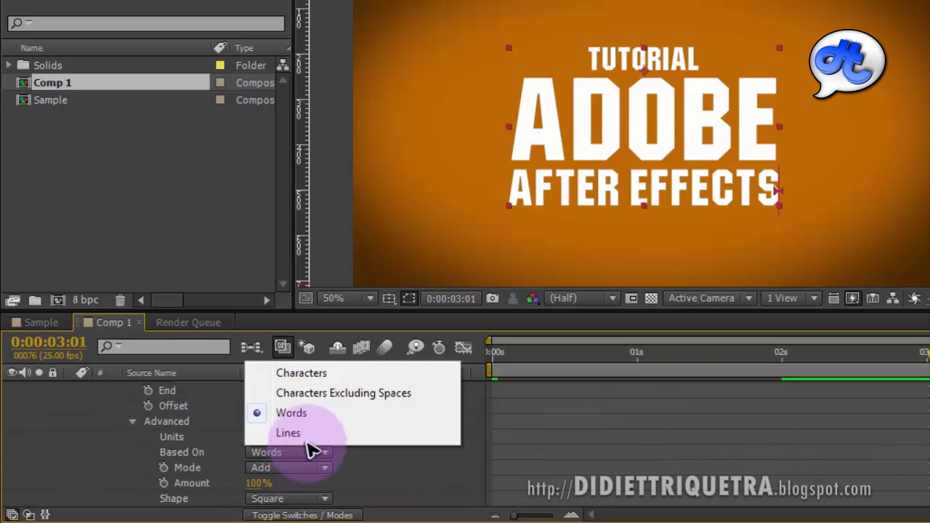
pyautogui.click(392, 468)
pyautogui.click(313, 440)
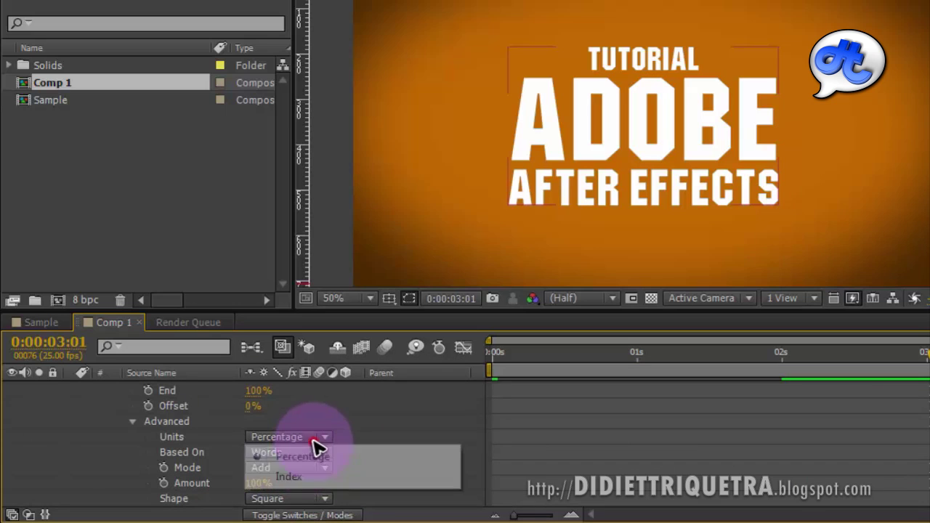
pyautogui.click(309, 477)
# Delete the Start keyframes and return to the beginning of the timeline.
pyautogui.scroll(3, 872, 422)
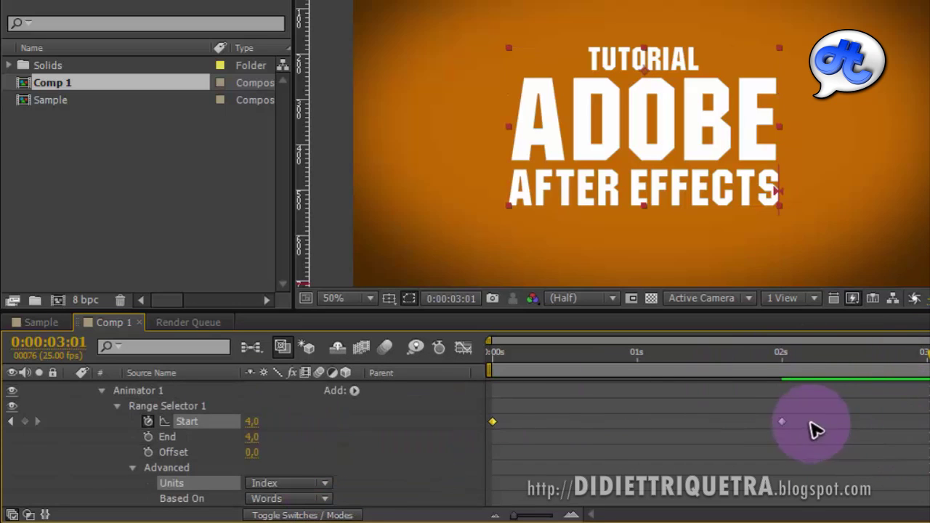
pyautogui.moveTo(809, 409); pyautogui.dragTo(490, 441)
pyautogui.press('Delete')
pyautogui.press('Home')
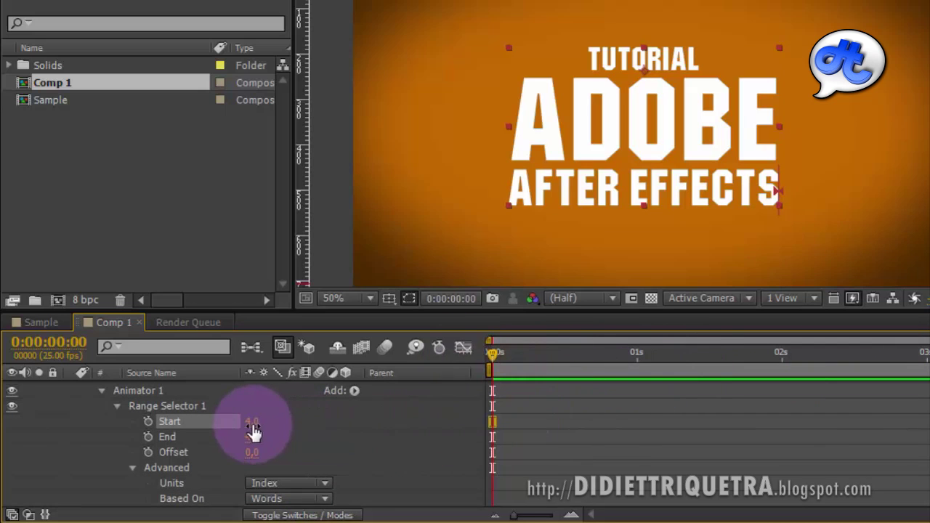
# Set the range Start to 0 and add its first keyframe at 0s, hiding the text.
pyautogui.click(251, 423)
pyautogui.write('00')
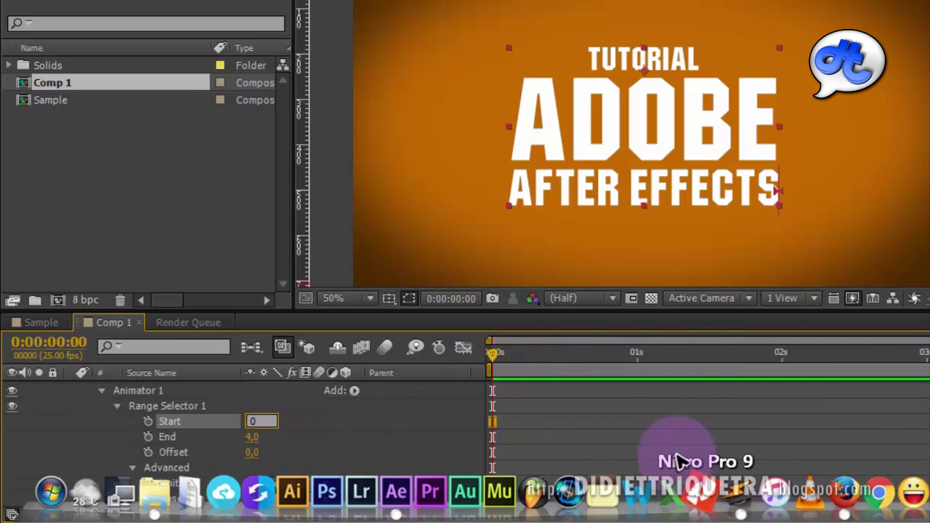
pyautogui.press('Return')
pyautogui.moveTo(502, 354)
pyautogui.mouseDown()
pyautogui.moveTo(538, 354)
pyautogui.moveTo(479, 356)
pyautogui.mouseUp()
pyautogui.click(148, 421)
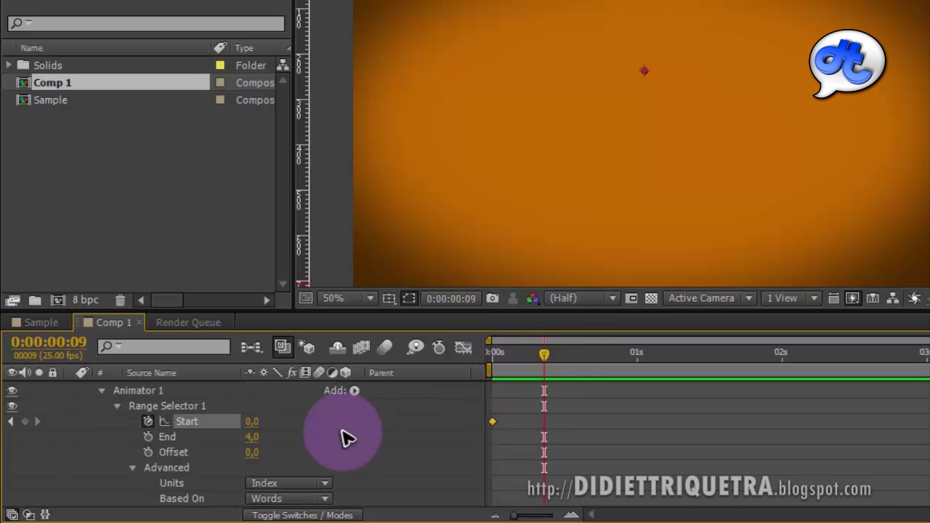
# Keyframe Start at 1, 2 and 3 at successive times around 1:04 and 1:11.
pyautogui.click(252, 421)
pyautogui.write('1')
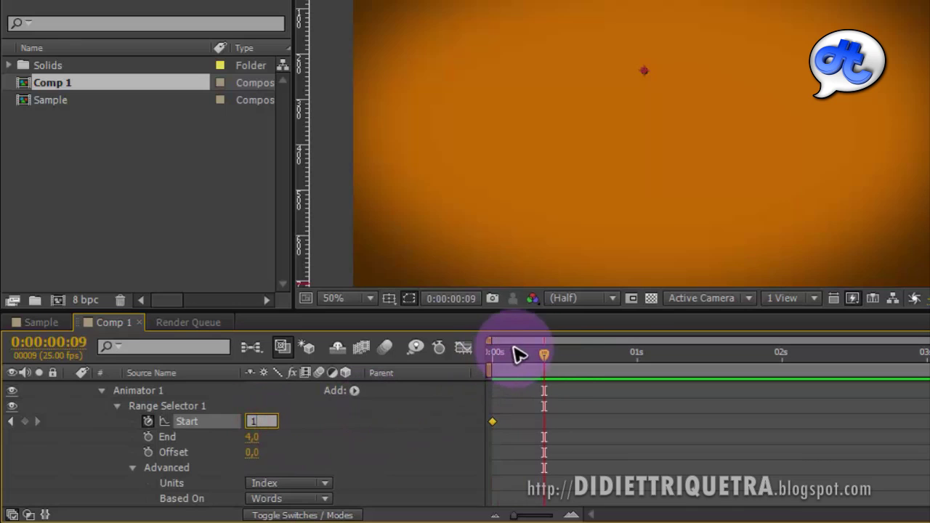
pyautogui.moveTo(557, 354); pyautogui.dragTo(660, 360)
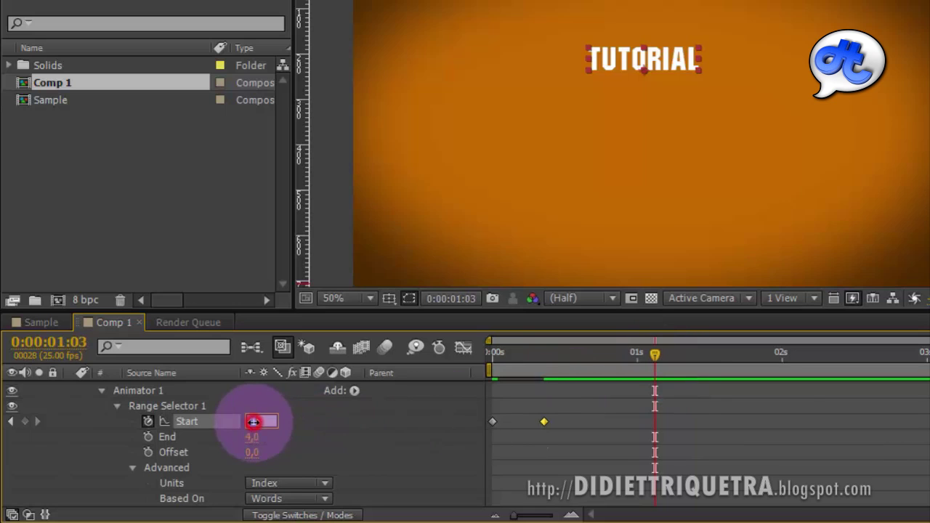
pyautogui.write('2')
pyautogui.moveTo(655, 354); pyautogui.dragTo(701, 356)
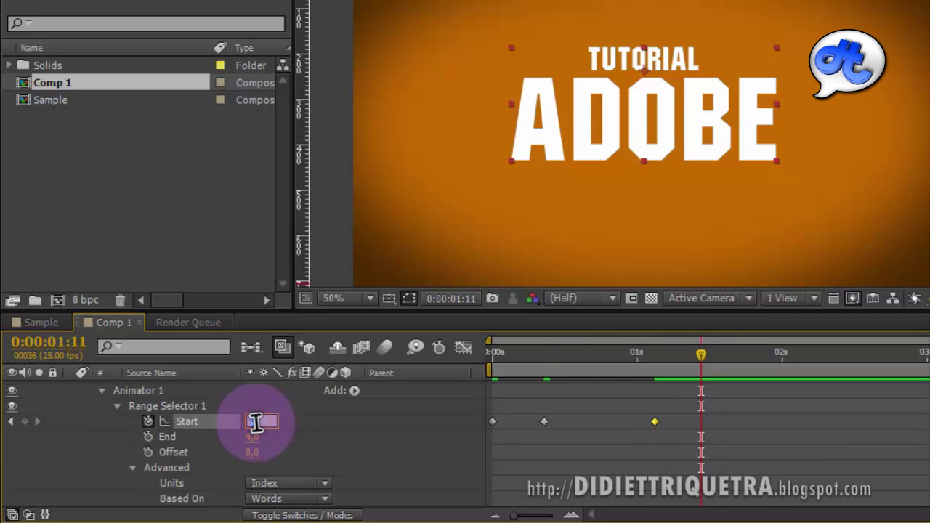
pyautogui.write('3')
# Keyframe Start at 4 around 1:22, then preview the word-by-word reveal from the beginning.
pyautogui.moveTo(702, 355); pyautogui.dragTo(772, 361)
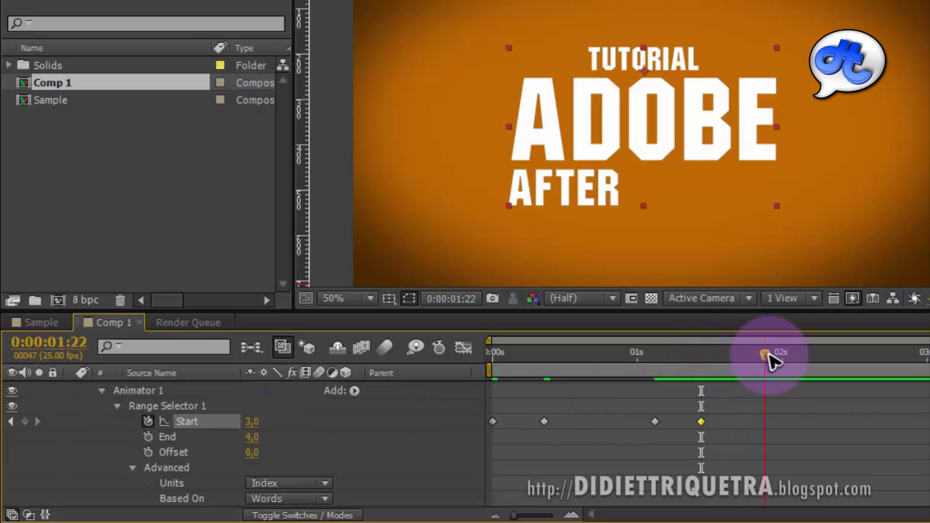
pyautogui.click(251, 422)
pyautogui.write('4')
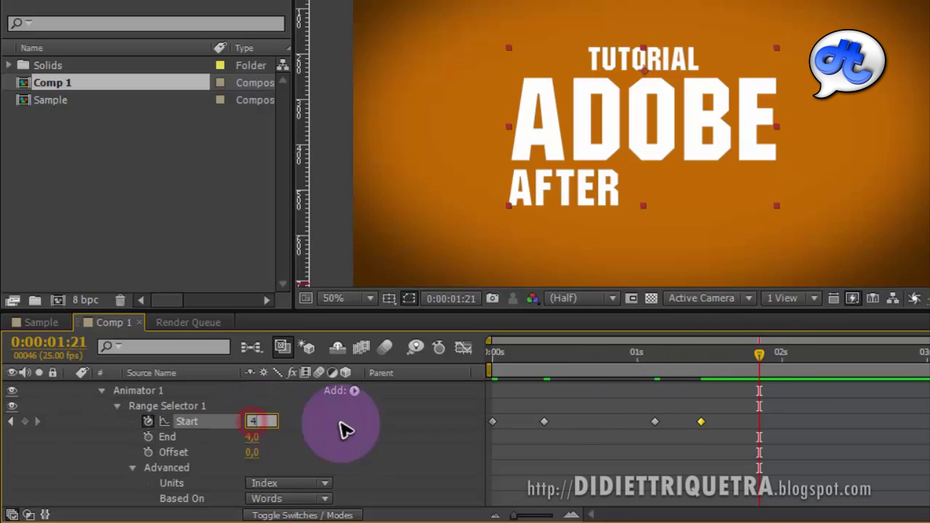
pyautogui.press('Return')
pyautogui.moveTo(761, 354); pyautogui.dragTo(494, 354)
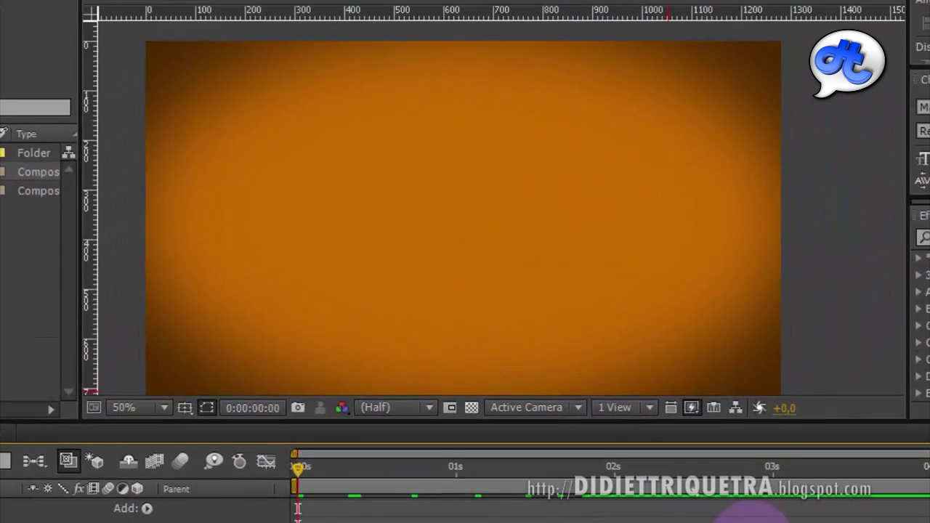
pyautogui.press('space')
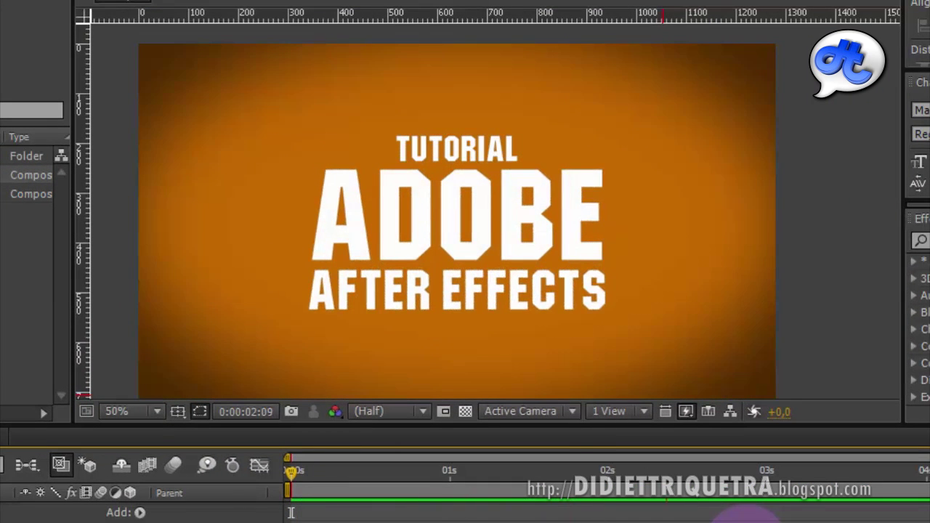
pyautogui.moveTo(540, 483); pyautogui.dragTo(288, 496)
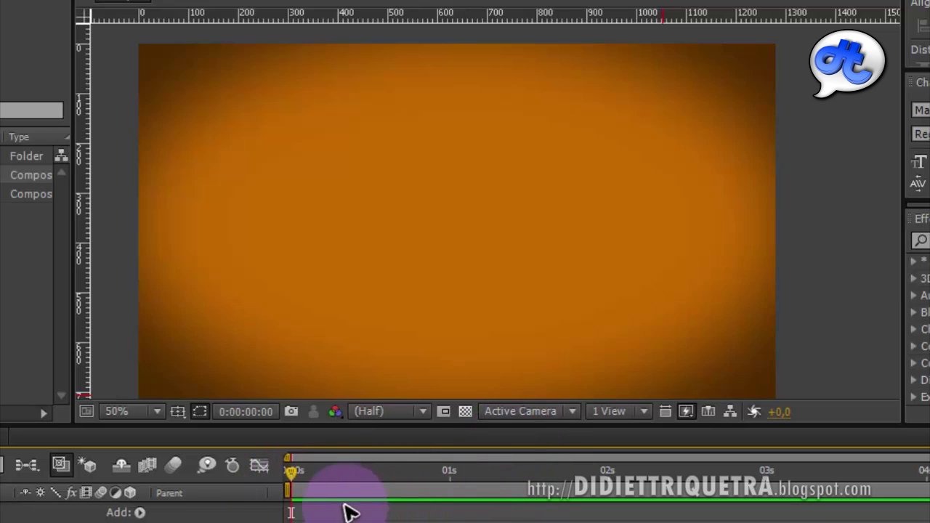
pyautogui.moveTo(342, 479)
pyautogui.mouseDown()
pyautogui.moveTo(286, 482)
pyautogui.moveTo(557, 502)
pyautogui.moveTo(287, 512)
pyautogui.moveTo(560, 509)
pyautogui.moveTo(269, 515)
pyautogui.moveTo(574, 516)
pyautogui.moveTo(303, 517)
pyautogui.moveTo(385, 487)
pyautogui.moveTo(685, 504)
pyautogui.moveTo(292, 514)
pyautogui.moveTo(672, 512)
pyautogui.mouseUp()
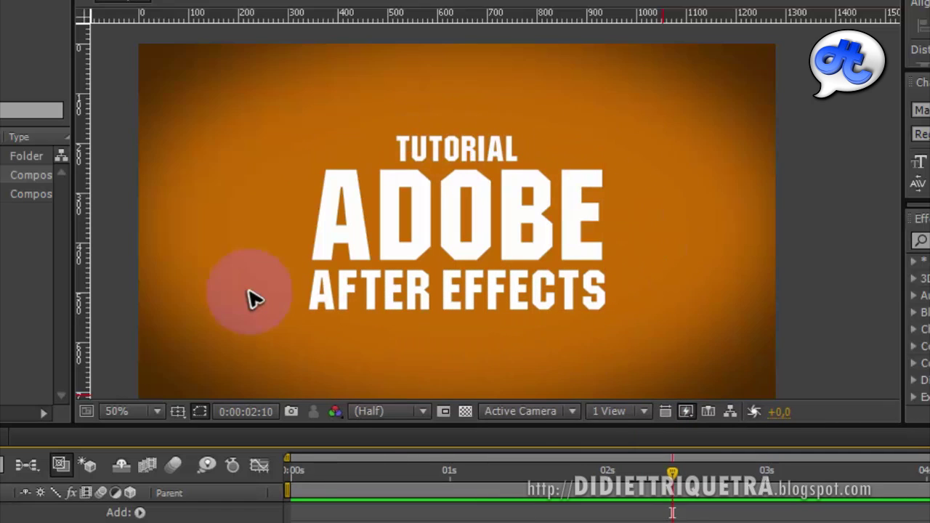
pyautogui.moveTo(384, 479); pyautogui.dragTo(587, 511)
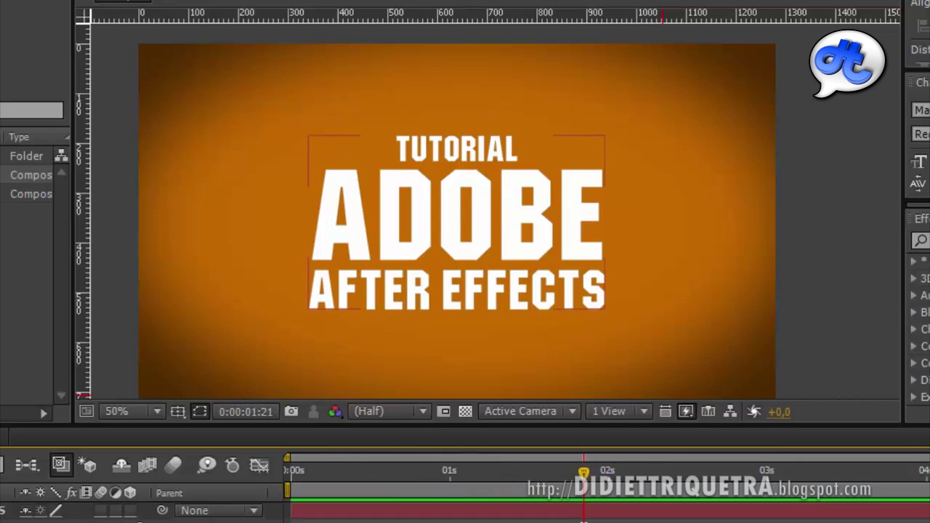
# Deselect the text layer, rewind to 0, widen the timeline and play the title animation.
pyautogui.click(558, 507)
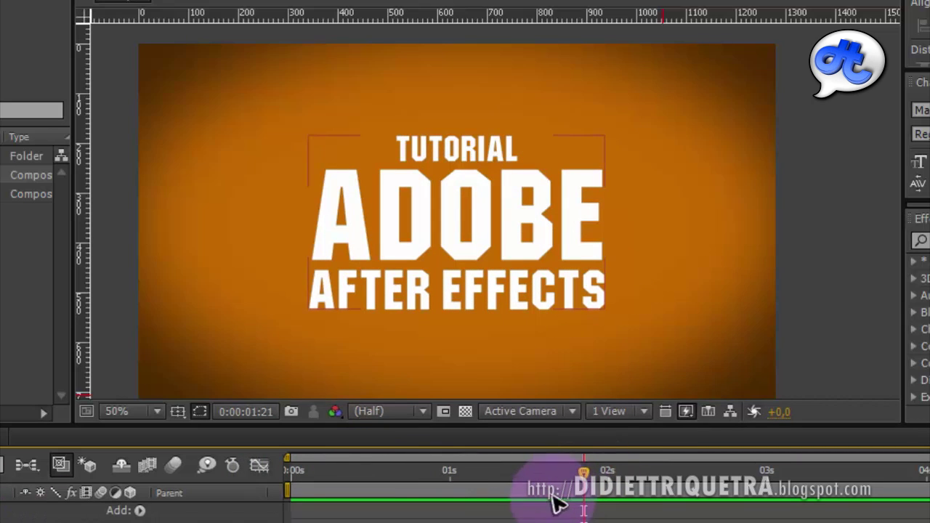
pyautogui.moveTo(558, 507); pyautogui.dragTo(245, 490)
pyautogui.moveTo(922, 458); pyautogui.dragTo(819, 457)
pyautogui.press('space')
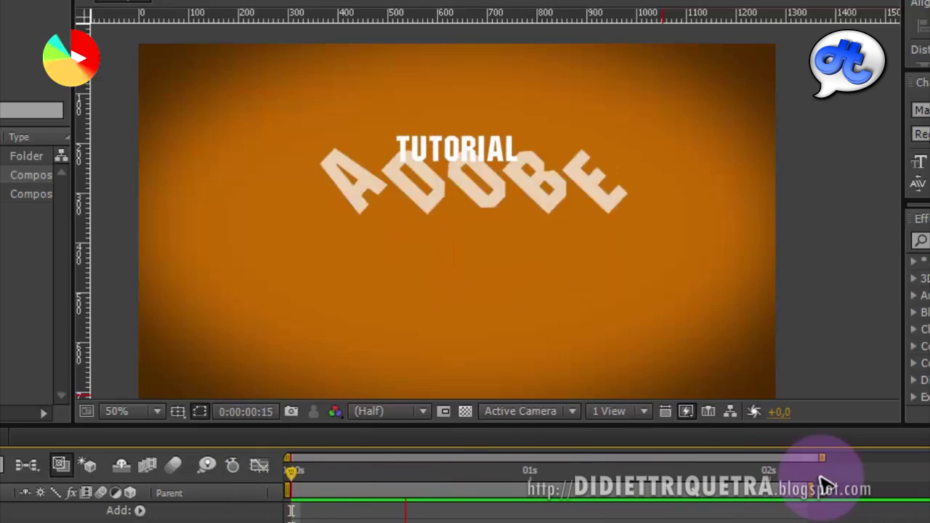